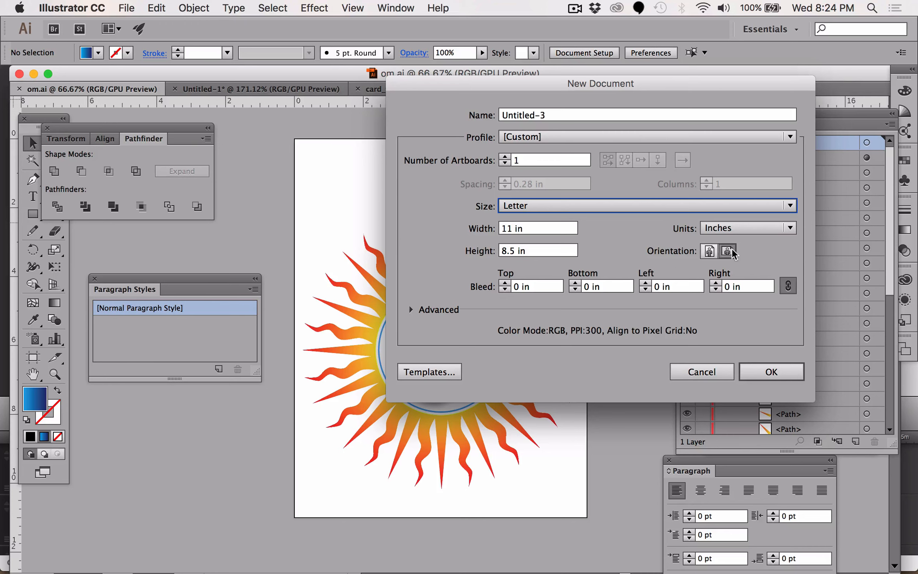
- Create a new Letter-size landscape document, 11 x 8.5 in, and rearrange the floating panels around the artboard
{"action": "left_click", "coordinate": [759, 374]}
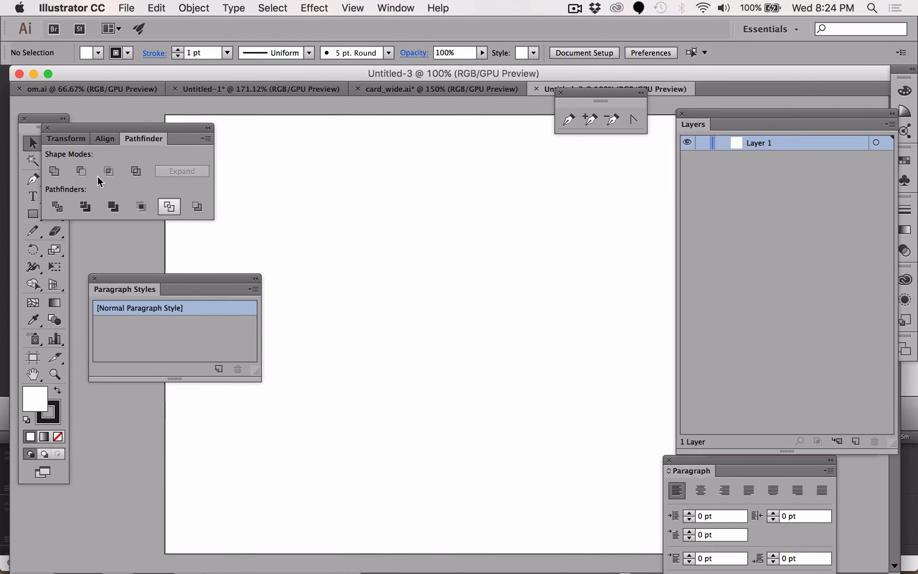
{"action": "left_click_drag", "start_coordinate": [68, 127], "coordinate": [118, 105]}
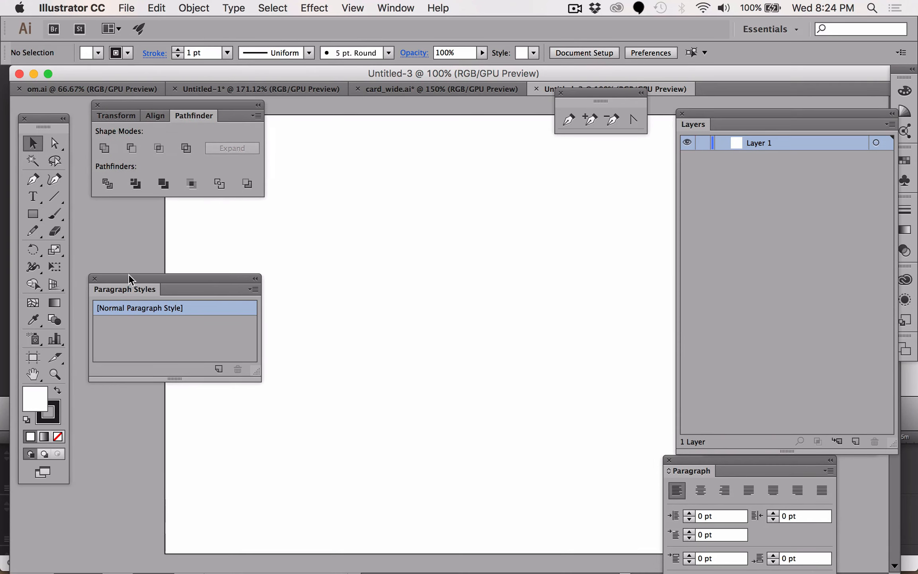
{"action": "left_click_drag", "start_coordinate": [131, 279], "coordinate": [56, 507]}
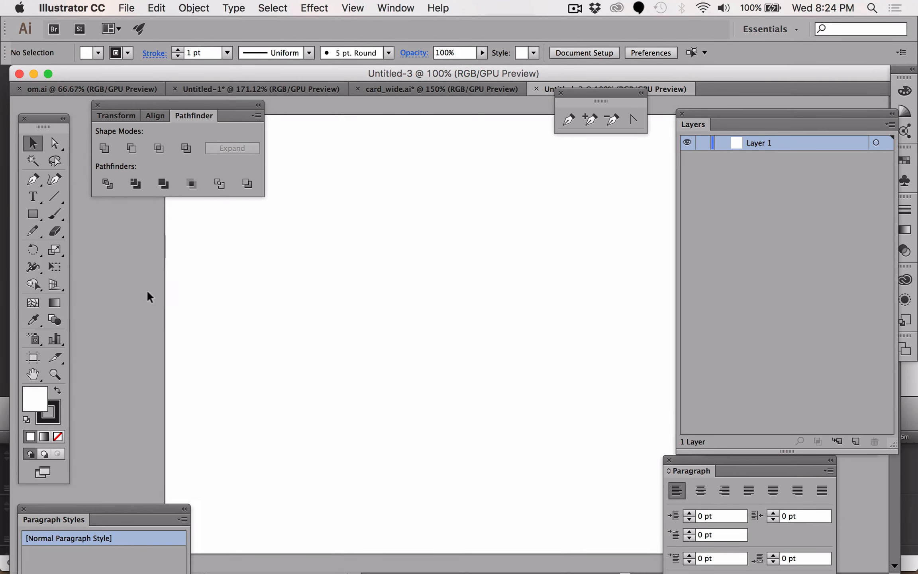
- Set a black fill with no stroke and type the word VISION on the artboard with the Type tool
{"action": "left_click", "coordinate": [29, 198]}
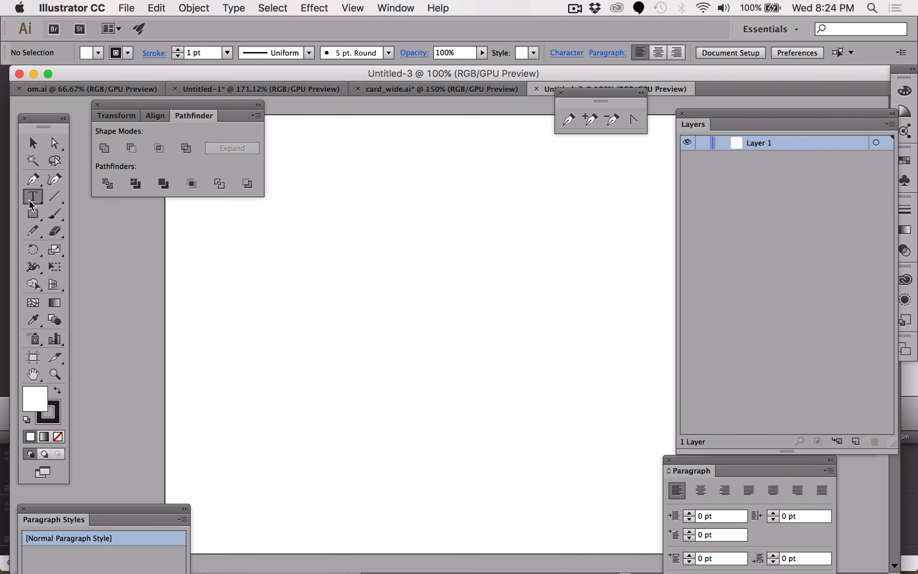
{"action": "left_click", "coordinate": [56, 390]}
{"action": "left_click", "coordinate": [51, 415]}
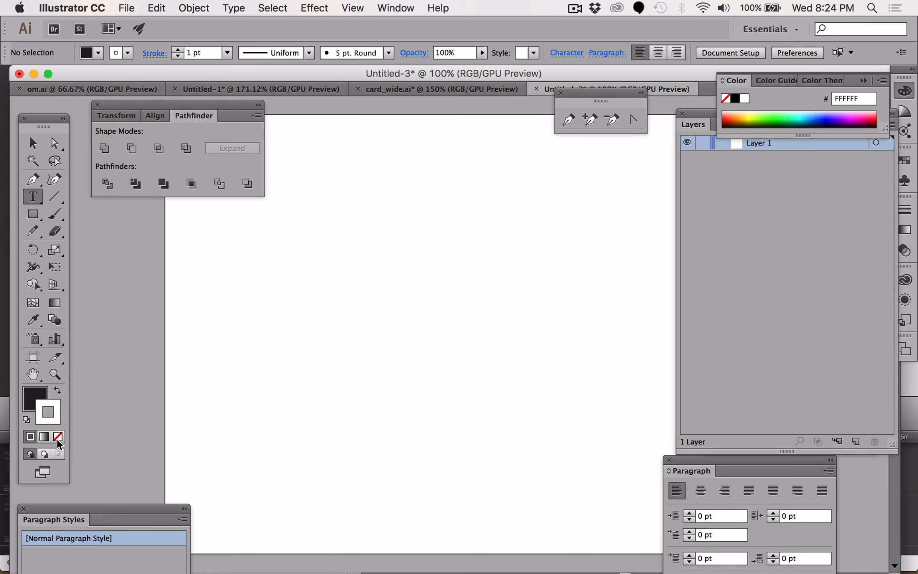
{"action": "left_click", "coordinate": [58, 438]}
{"action": "left_click", "coordinate": [29, 392]}
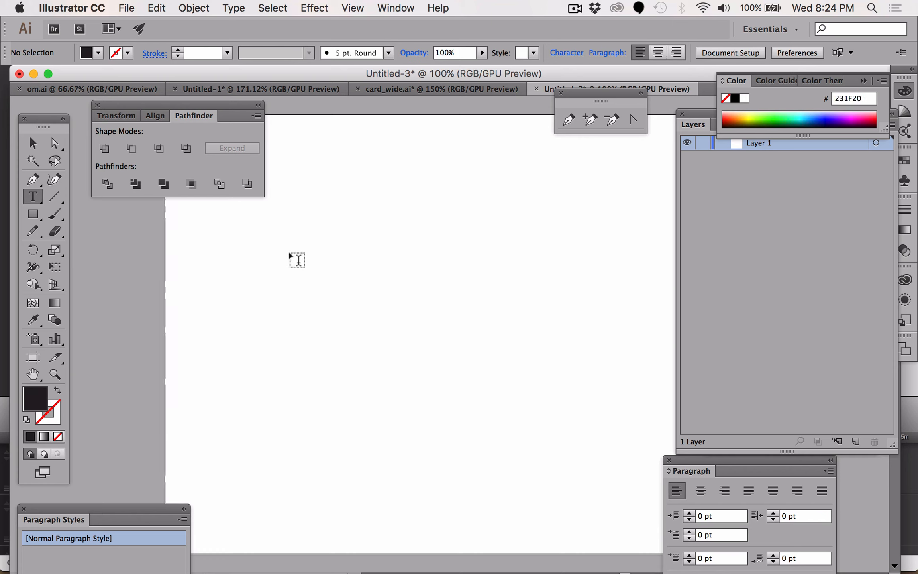
{"action": "left_click", "coordinate": [257, 279]}
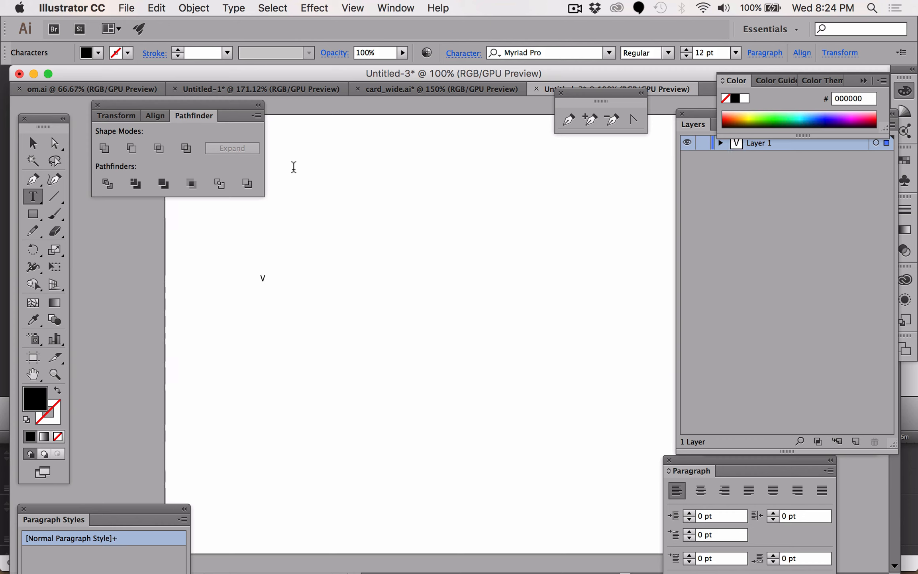
{"action": "key", "text": "BackSpace"}
- Select the VISION text and browse through the available fonts
{"action": "double_click", "coordinate": [266, 277]}
{"action": "left_click", "coordinate": [610, 53]}
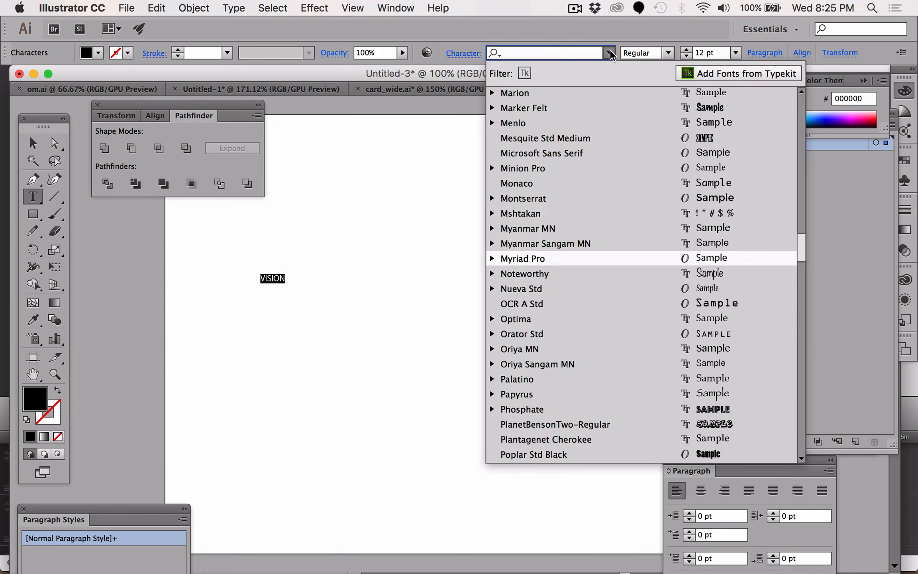
{"action": "scroll", "coordinate": [556, 439], "scroll_direction": "down", "scroll_amount": 6}
{"action": "scroll", "coordinate": [558, 443], "scroll_direction": "down", "scroll_amount": 20}
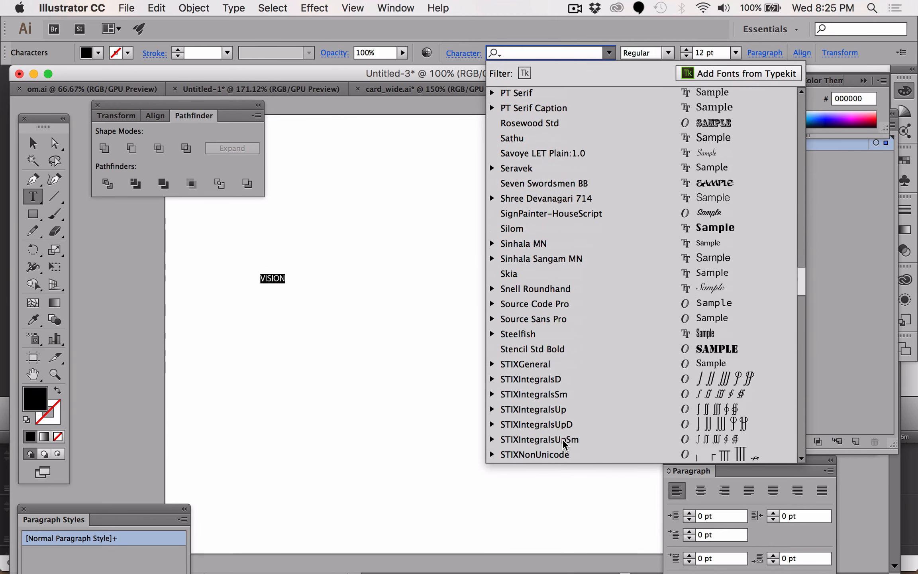
{"action": "scroll", "coordinate": [564, 449], "scroll_direction": "up", "scroll_amount": 10}
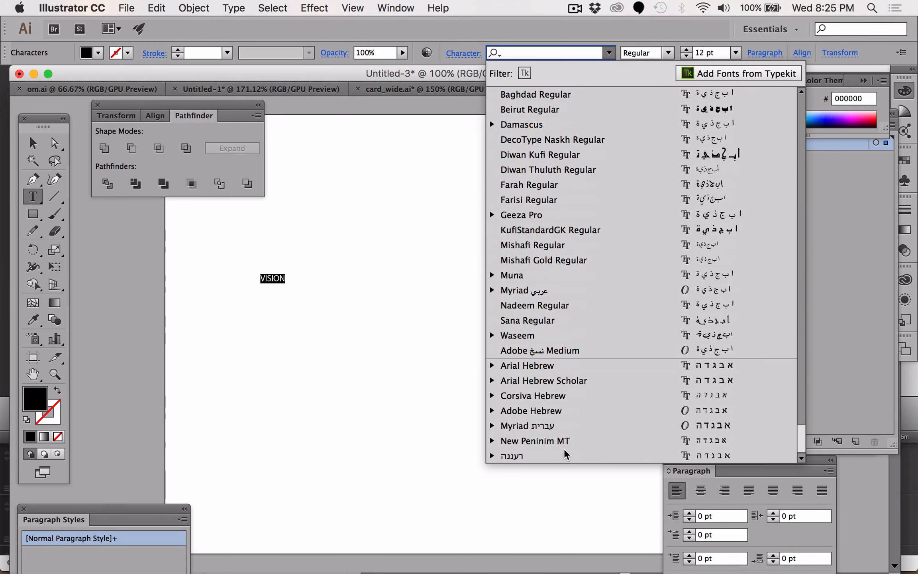
{"action": "scroll", "coordinate": [564, 467], "scroll_direction": "up", "scroll_amount": 10}
{"action": "scroll", "coordinate": [564, 466], "scroll_direction": "down", "scroll_amount": 8}
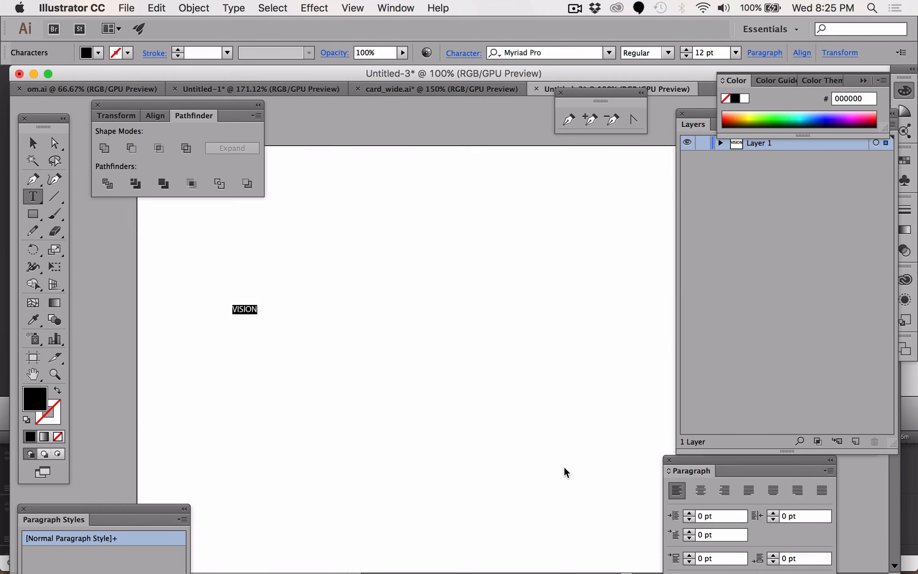
- Apply the Lobster 1.4 font to the selected text
{"action": "left_click", "coordinate": [610, 53]}
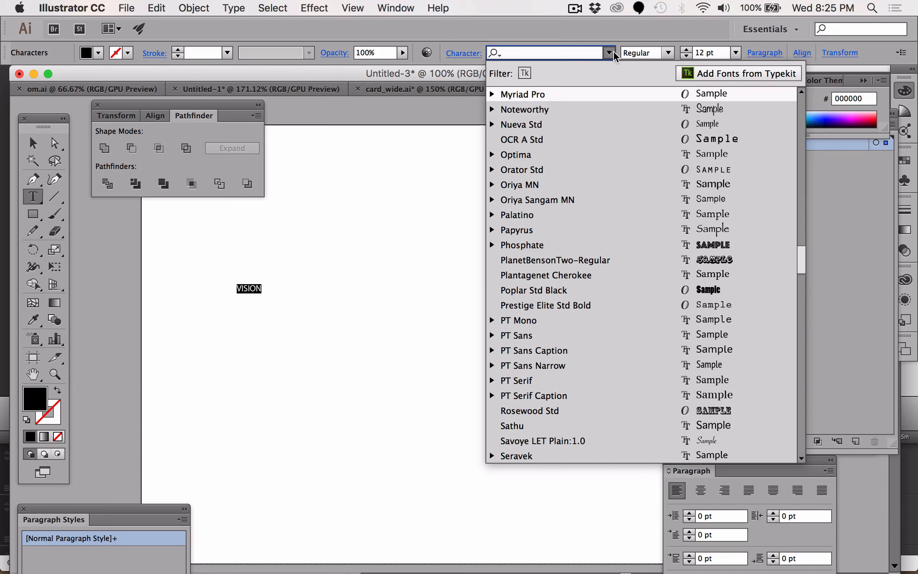
{"action": "scroll", "coordinate": [627, 279], "scroll_direction": "up", "scroll_amount": 10}
{"action": "scroll", "coordinate": [628, 285], "scroll_direction": "up", "scroll_amount": 10}
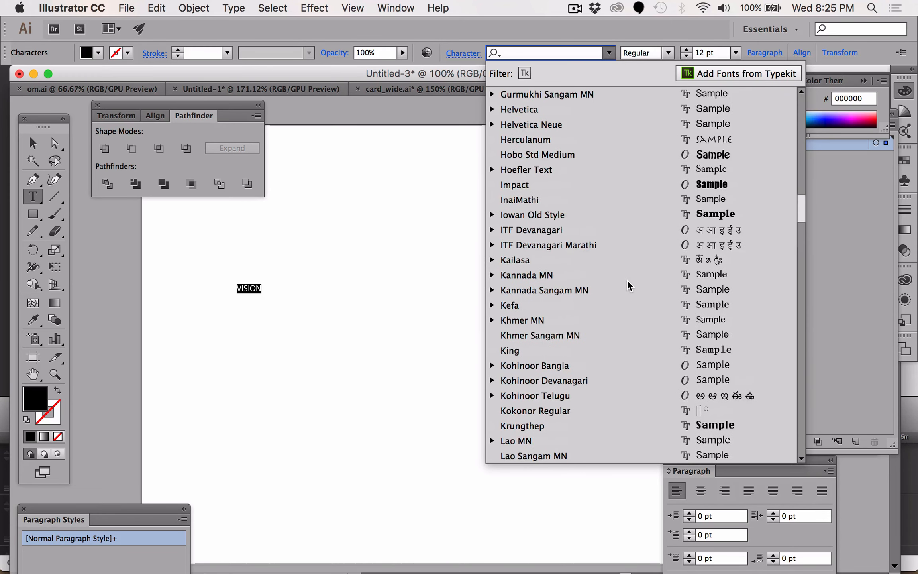
{"action": "scroll", "coordinate": [628, 285], "scroll_direction": "down", "scroll_amount": 5}
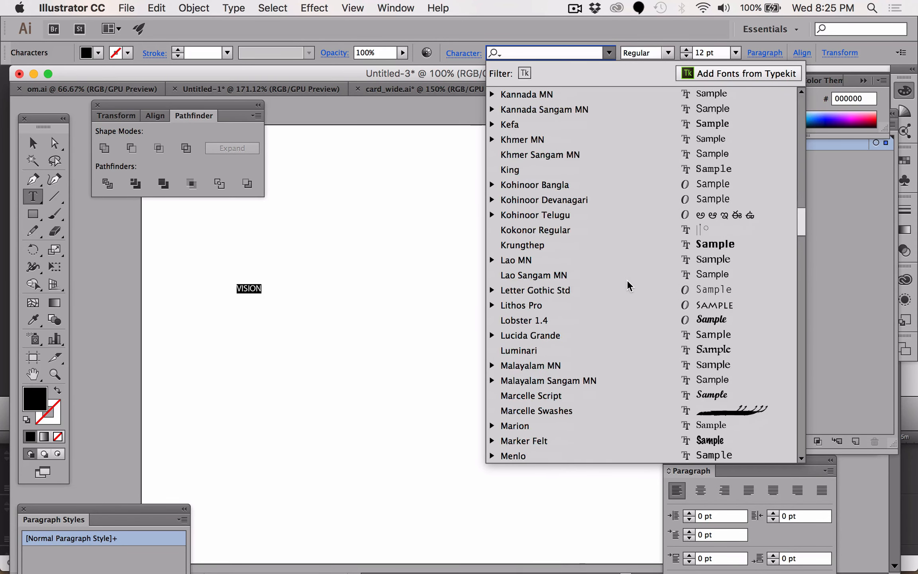
{"action": "left_click", "coordinate": [711, 322]}
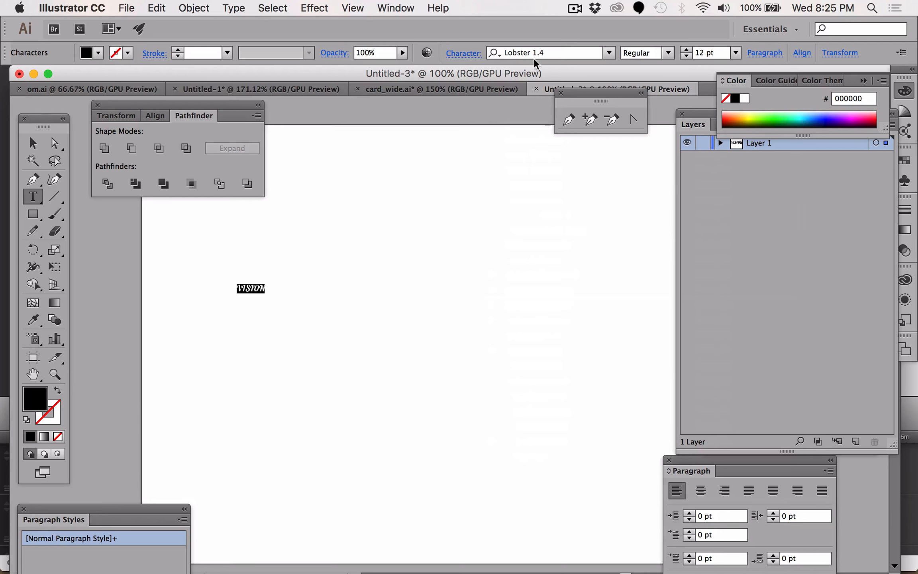
- Change the text's font to GANG BANG CRIME
{"action": "left_click", "coordinate": [609, 53]}
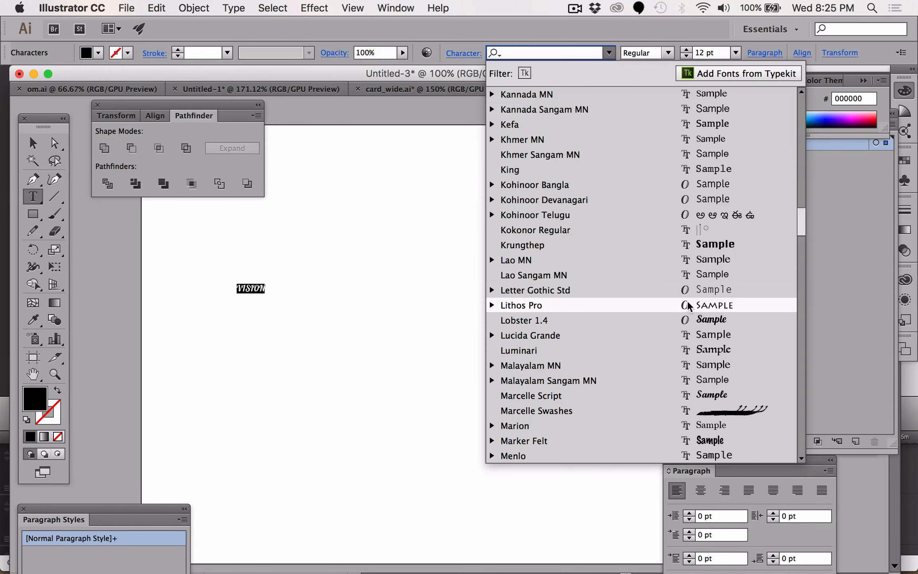
{"action": "scroll", "coordinate": [689, 306], "scroll_direction": "up", "scroll_amount": 6}
{"action": "scroll", "coordinate": [689, 306], "scroll_direction": "up", "scroll_amount": 1}
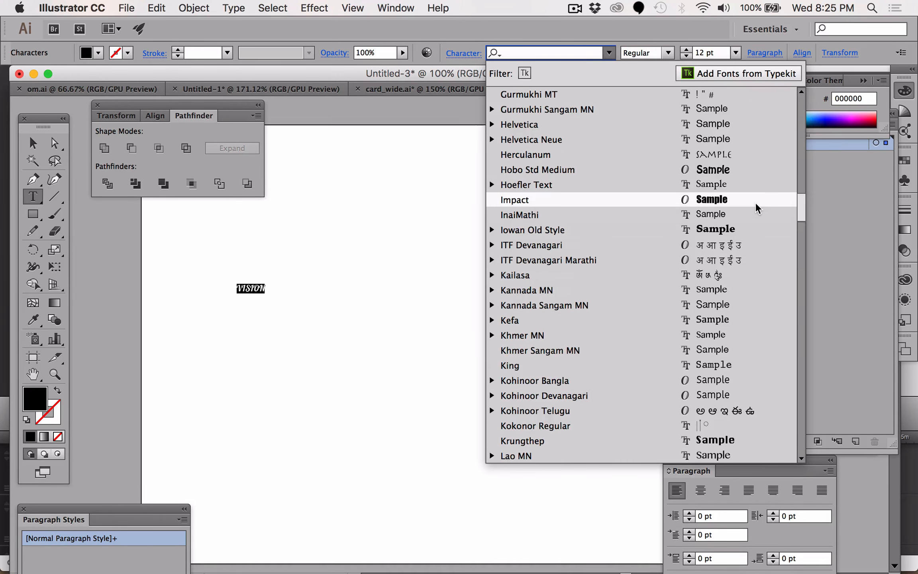
{"action": "scroll", "coordinate": [758, 201], "scroll_direction": "up", "scroll_amount": 5}
{"action": "scroll", "coordinate": [757, 201], "scroll_direction": "up", "scroll_amount": 1}
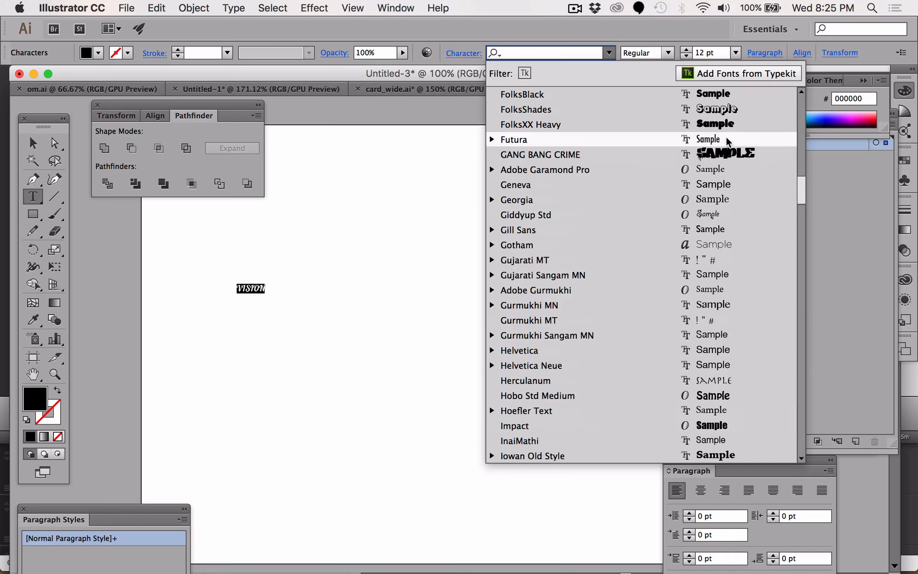
{"action": "left_click", "coordinate": [726, 155]}
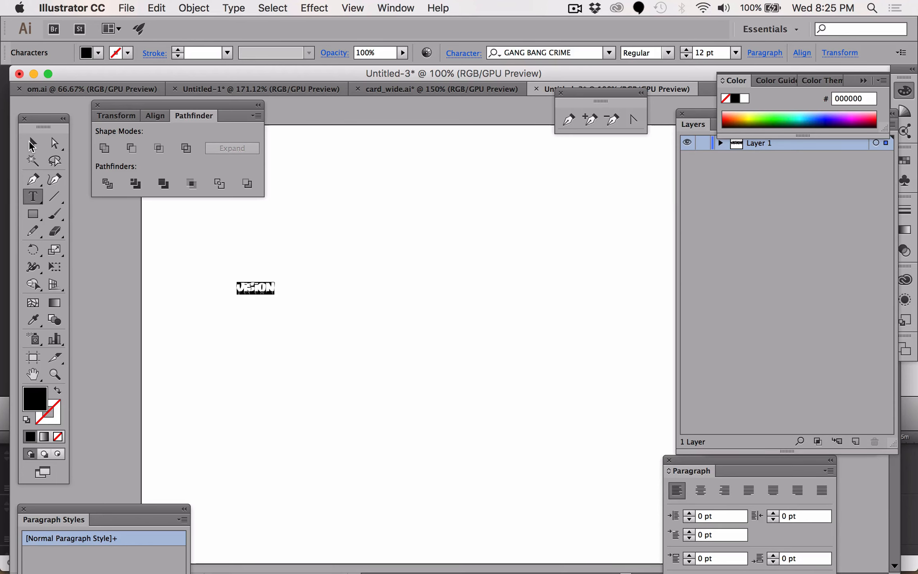
- Type S over the selected text and undo it
{"action": "type", "text": "S"}
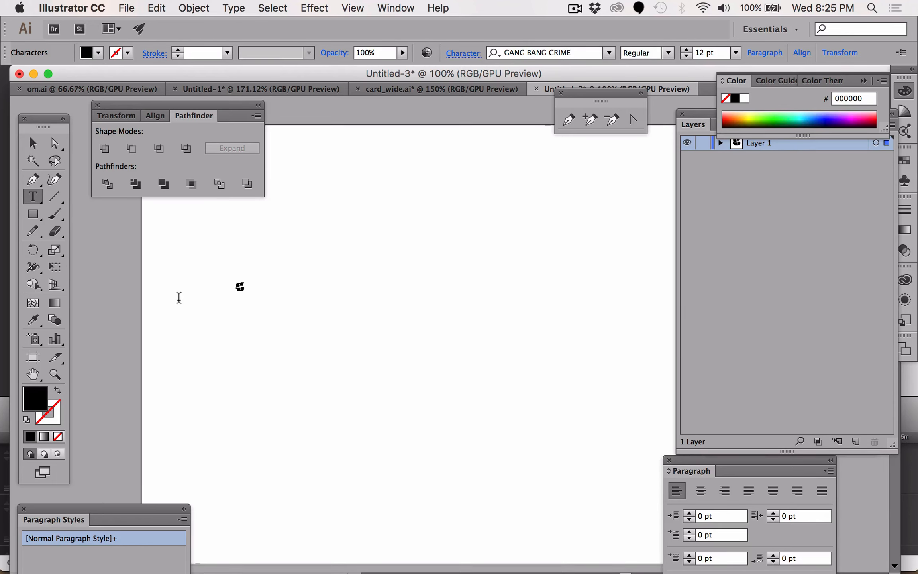
{"action": "key", "text": "super+z"}
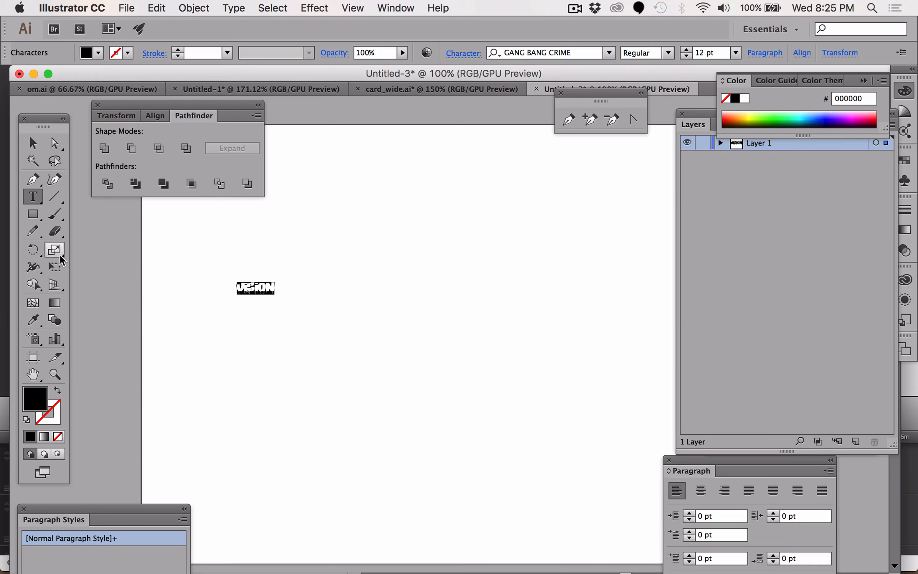
- Enlarge the VISION text with the Scale tool, anchored at its upper-left corner, to about 98.5 pt
{"action": "left_click", "coordinate": [60, 255]}
{"action": "left_click", "coordinate": [236, 278]}
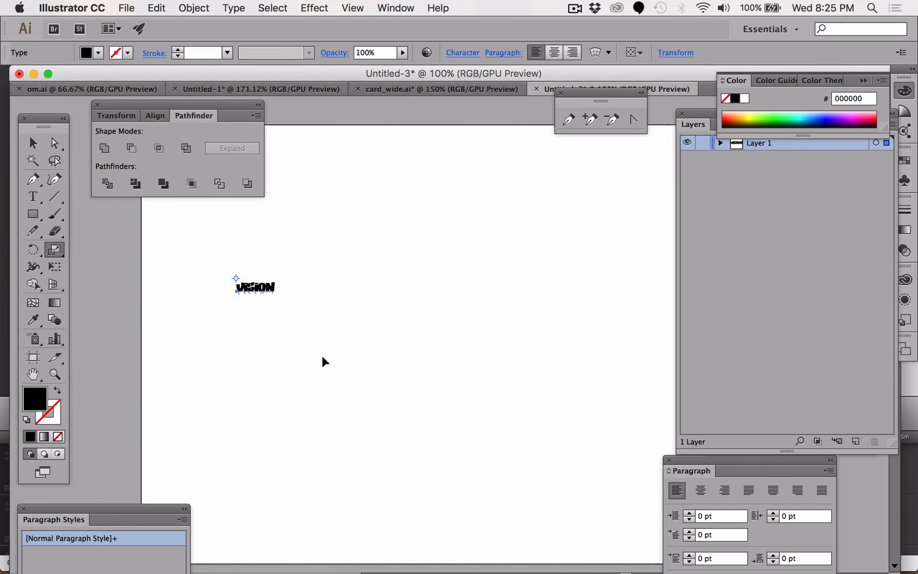
{"action": "left_click_drag", "start_coordinate": [303, 336], "coordinate": [604, 546]}
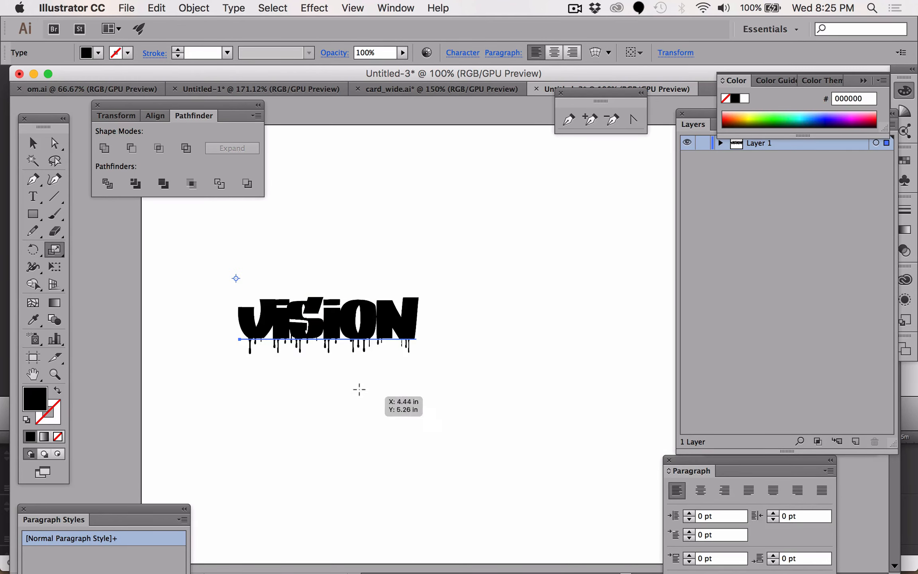
{"action": "left_click_drag", "start_coordinate": [359, 390], "coordinate": [443, 440]}
{"action": "left_click", "coordinate": [33, 143]}
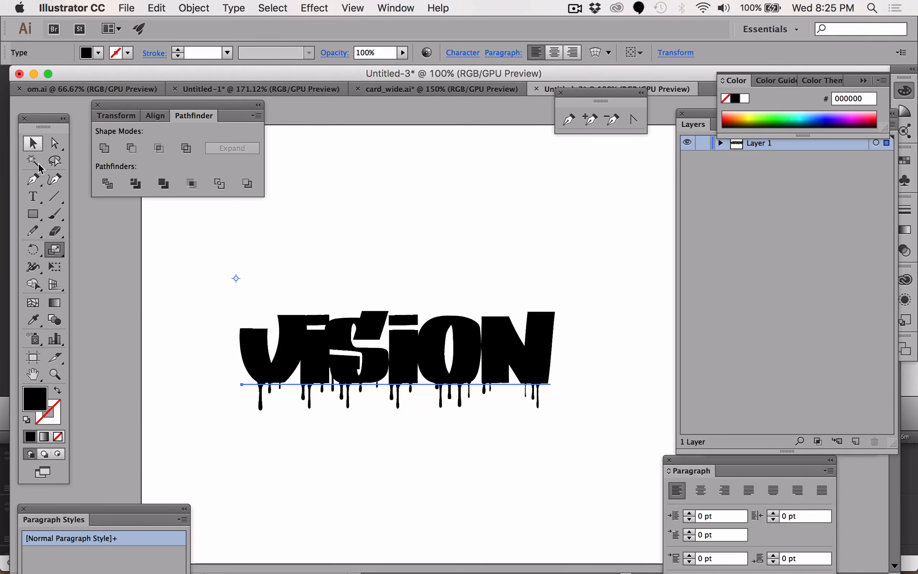
{"action": "left_click", "coordinate": [31, 197]}
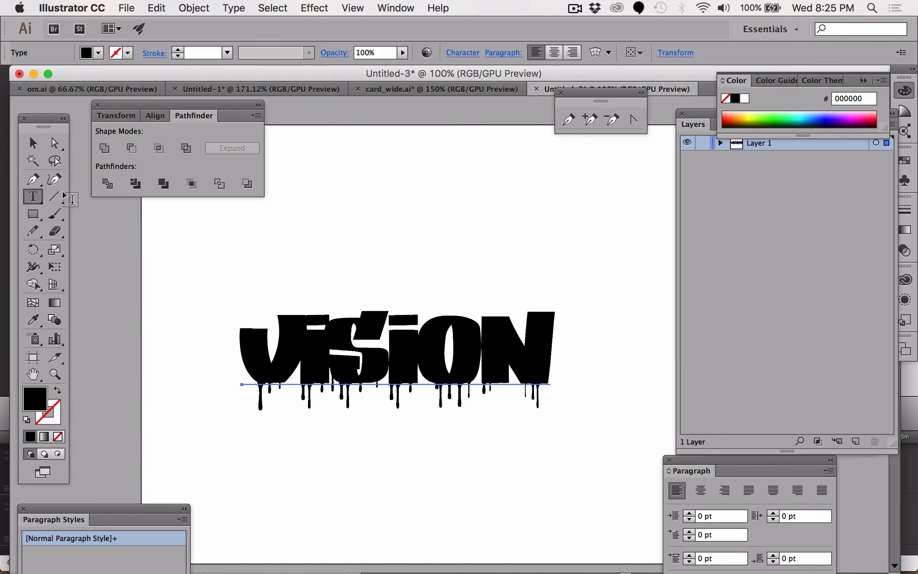
{"action": "left_click", "coordinate": [350, 350]}
{"action": "key", "text": "super+a"}
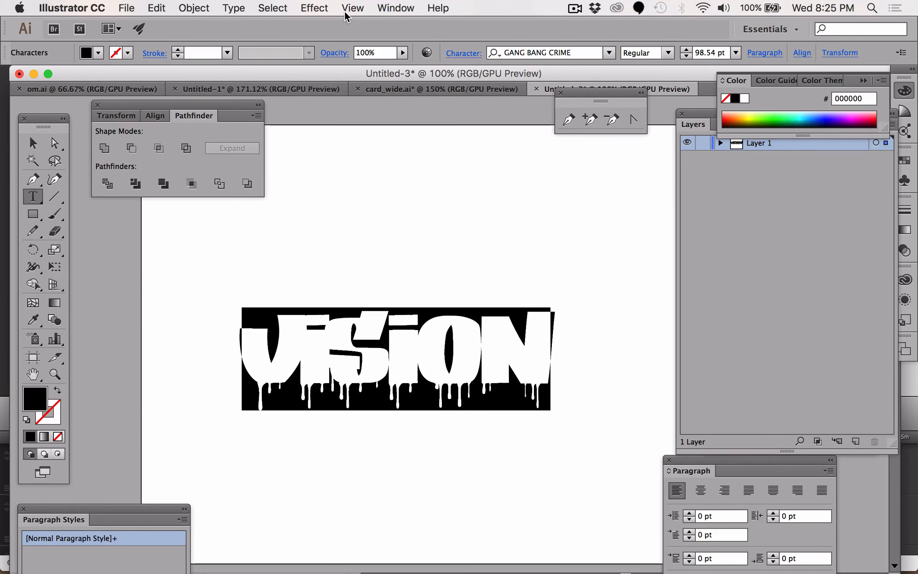
{"action": "left_click", "coordinate": [396, 8]}
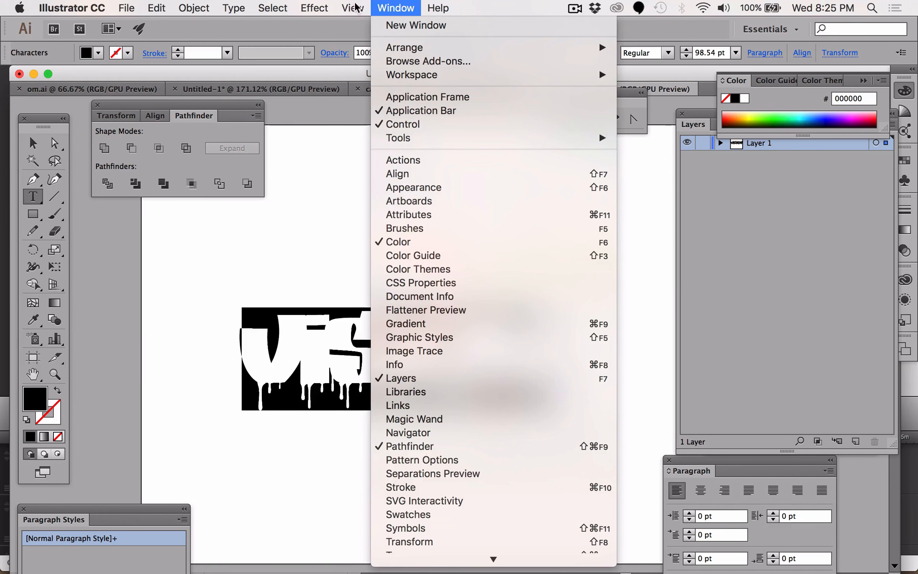
{"action": "mouse_move", "coordinate": [202, 8]}
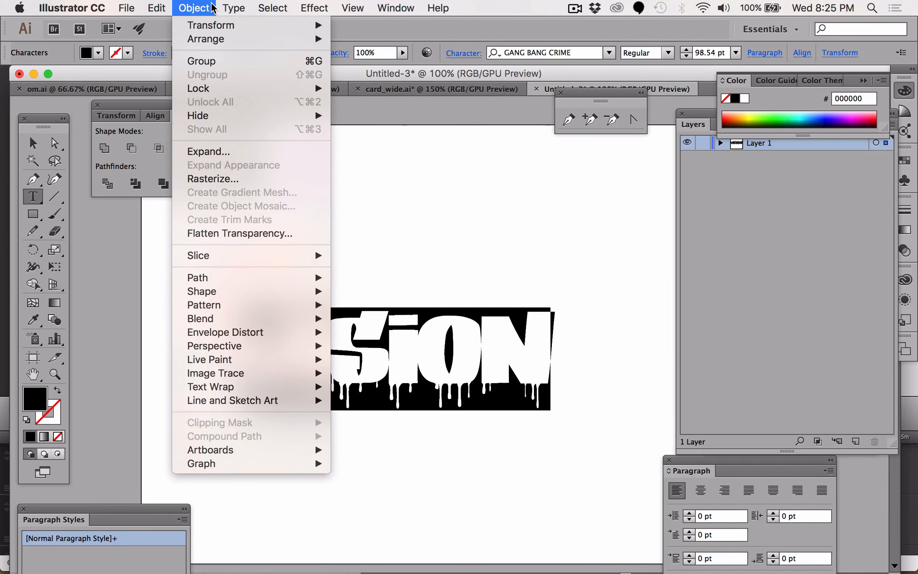
{"action": "mouse_move", "coordinate": [233, 8]}
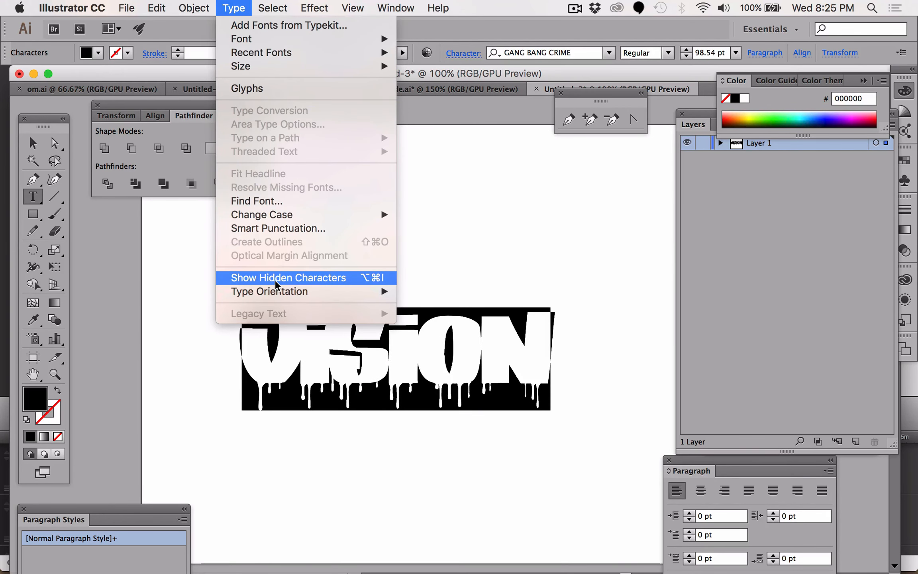
{"action": "left_click", "coordinate": [488, 231]}
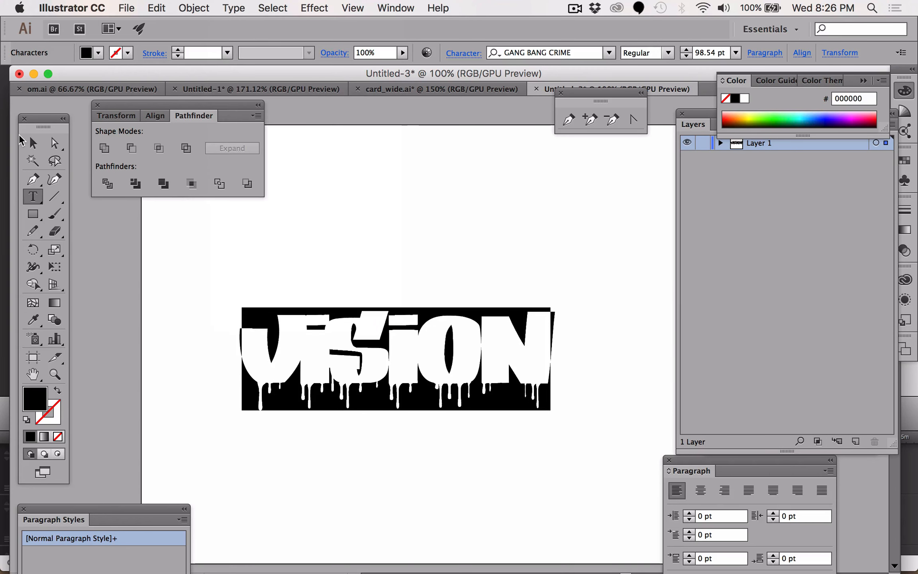
- Select the VISION text object and convert it to outlines
{"action": "left_click", "coordinate": [33, 143]}
{"action": "left_click", "coordinate": [212, 6]}
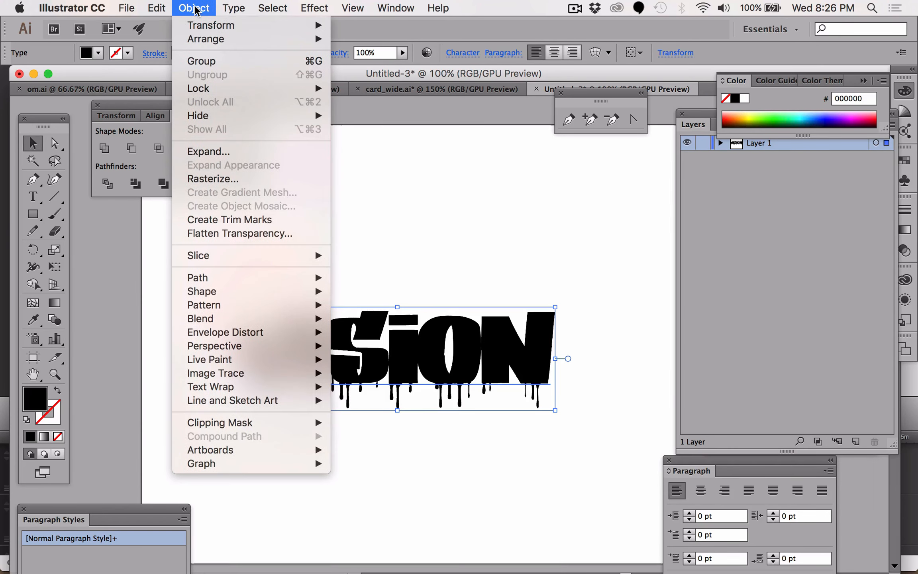
{"action": "mouse_move", "coordinate": [233, 8]}
{"action": "mouse_move", "coordinate": [285, 212]}
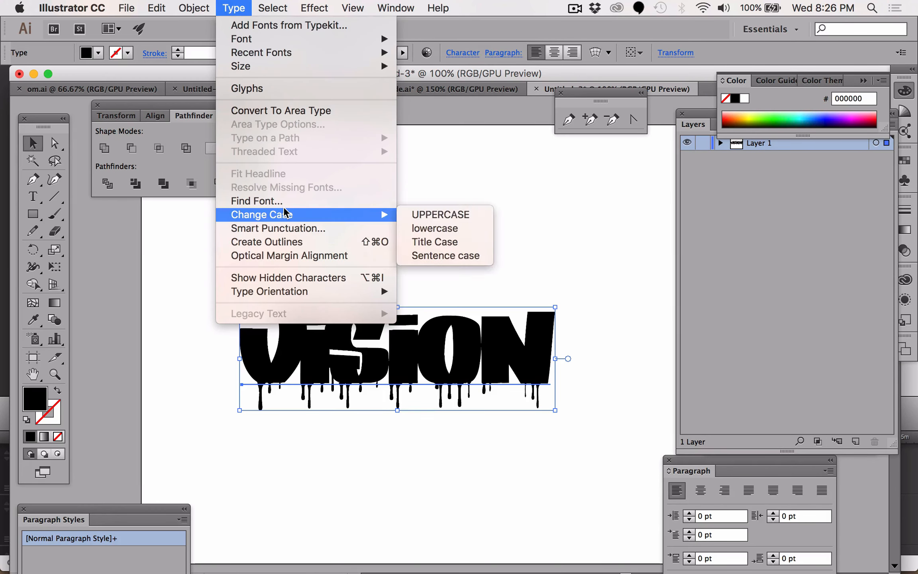
{"action": "left_click", "coordinate": [273, 242]}
{"action": "left_click", "coordinate": [317, 257]}
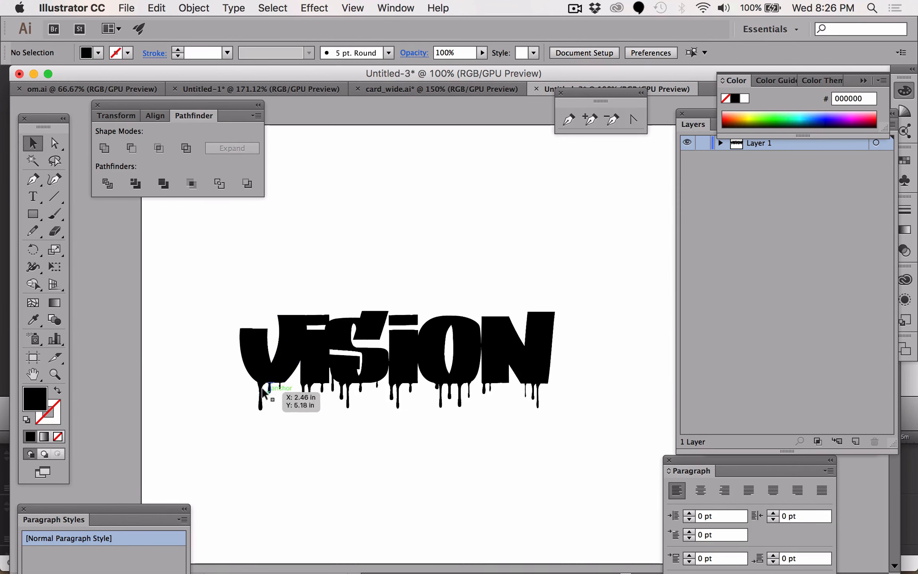
- Inspect the outlined lettering's paths, then switch to the Direct Selection tool
{"action": "left_click", "coordinate": [253, 366]}
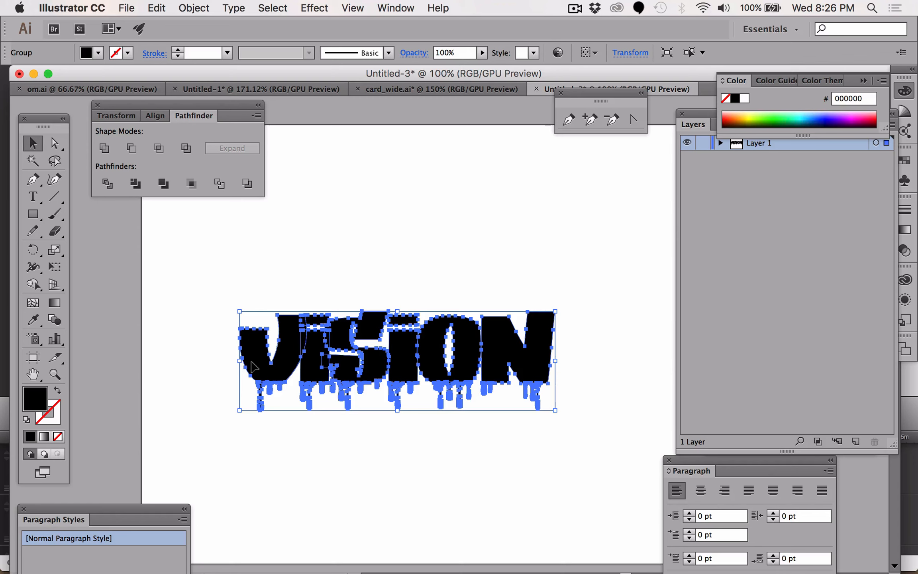
{"action": "left_click", "coordinate": [54, 143]}
{"action": "left_click", "coordinate": [329, 257]}
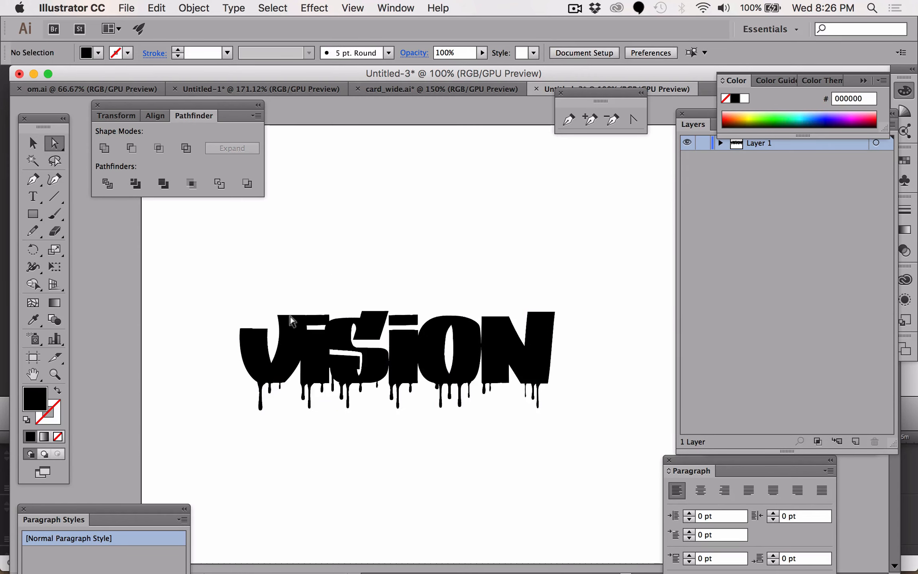
- Move the V outline slightly left, away from the rest of the word, using the Direct Selection tool
{"action": "left_click", "coordinate": [279, 370]}
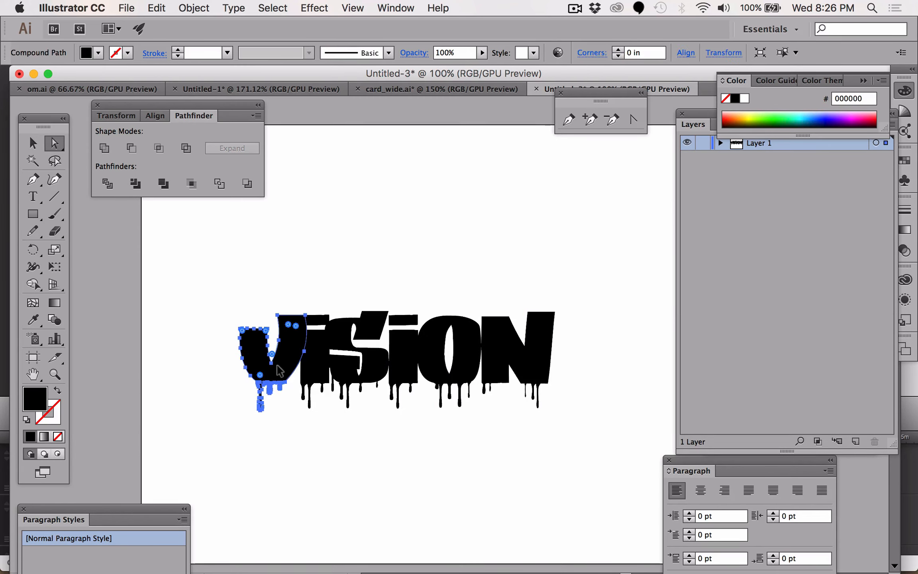
{"action": "left_click_drag", "start_coordinate": [279, 371], "coordinate": [257, 372]}
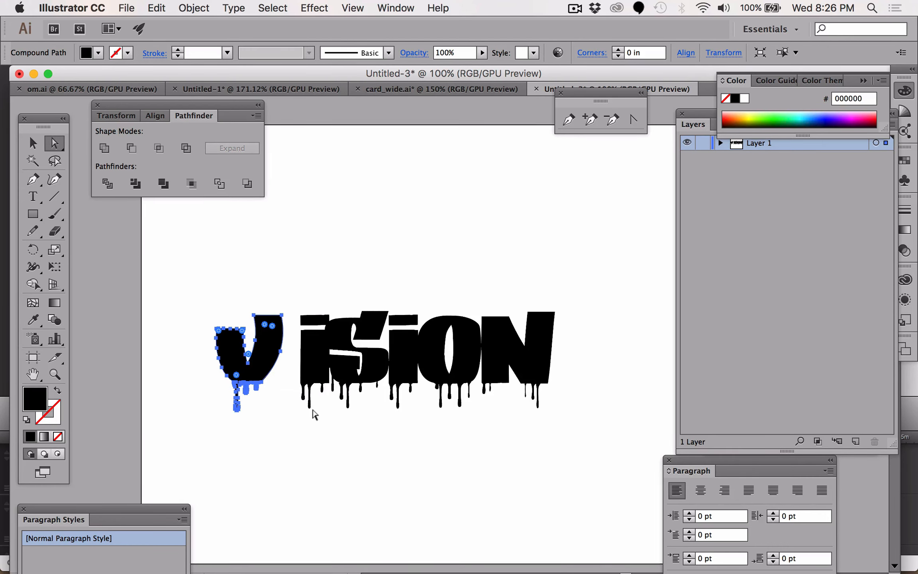
{"action": "key", "text": "Right"}
{"action": "key", "text": "Right"}
{"action": "key", "text": "Right"}
{"action": "key", "text": "Right"}
{"action": "key", "text": "Right"}
{"action": "key", "text": "Right"}
{"action": "key", "text": "Right"}
{"action": "key", "text": "Right"}
{"action": "key", "text": "Right"}
{"action": "key", "text": "Right"}
{"action": "key", "text": "Right"}
{"action": "key", "text": "Right"}
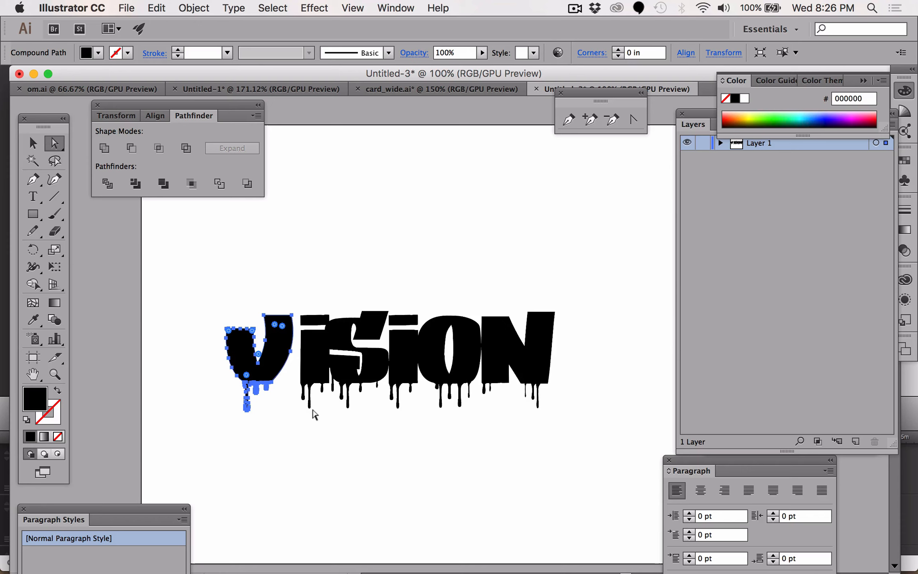
{"action": "key", "text": "Right"}
{"action": "key", "text": "Right"}
{"action": "key", "text": "Right"}
{"action": "key", "text": "Right"}
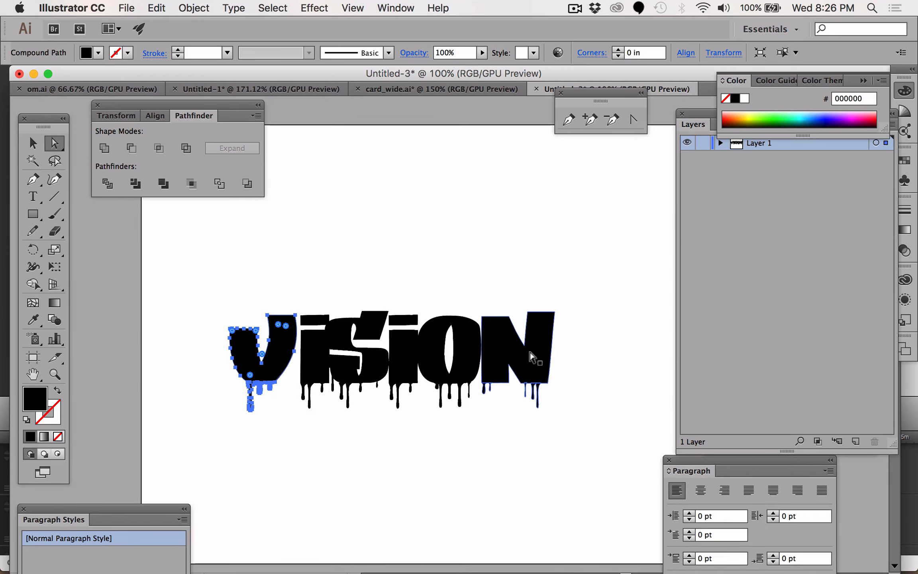
- Fit the artboard in the window and shift the N outline slightly to the right
{"action": "key", "text": "super+0"}
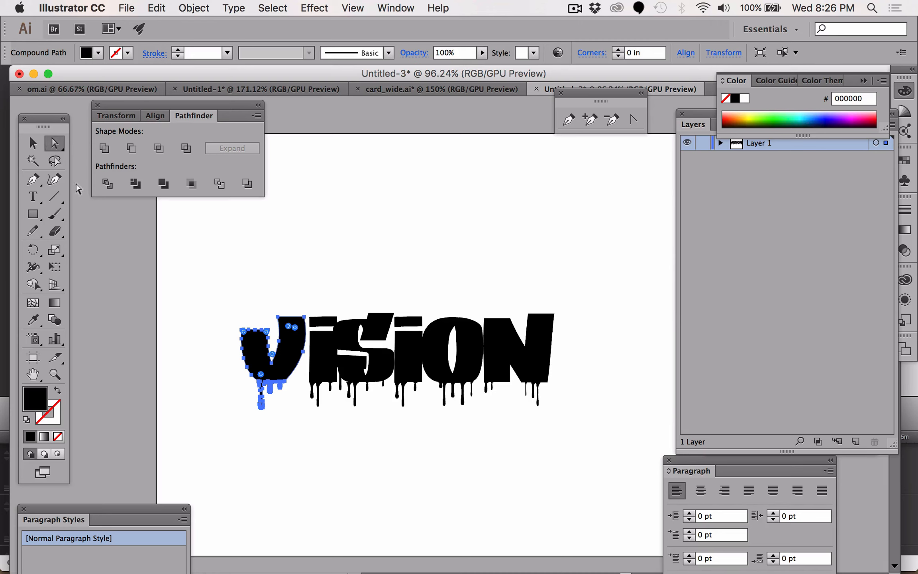
{"action": "left_click", "coordinate": [55, 146]}
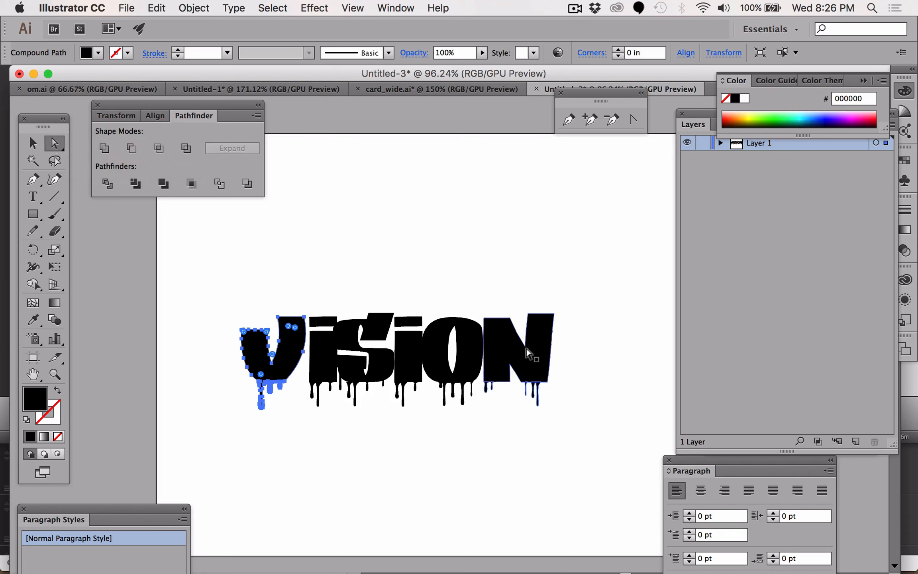
{"action": "left_click", "coordinate": [529, 353]}
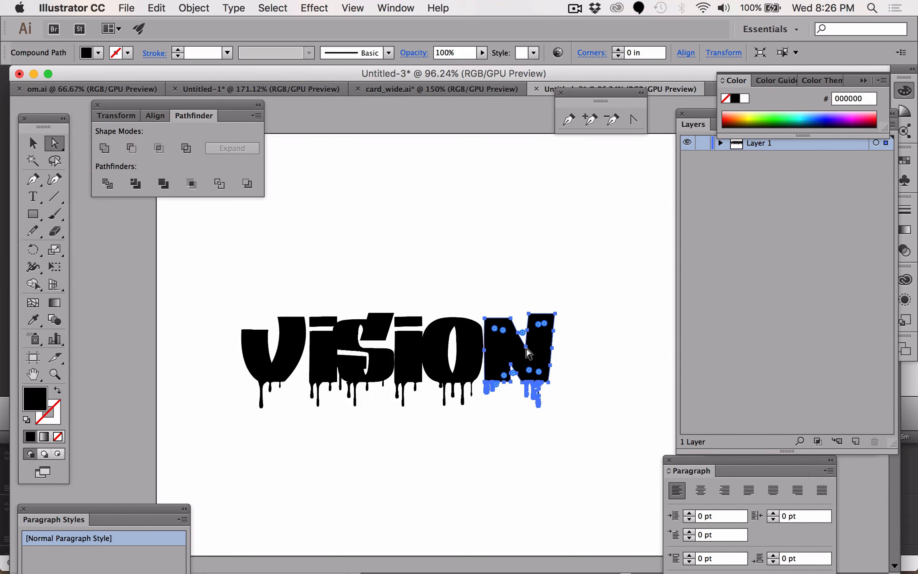
{"action": "left_click_drag", "start_coordinate": [528, 353], "coordinate": [533, 353]}
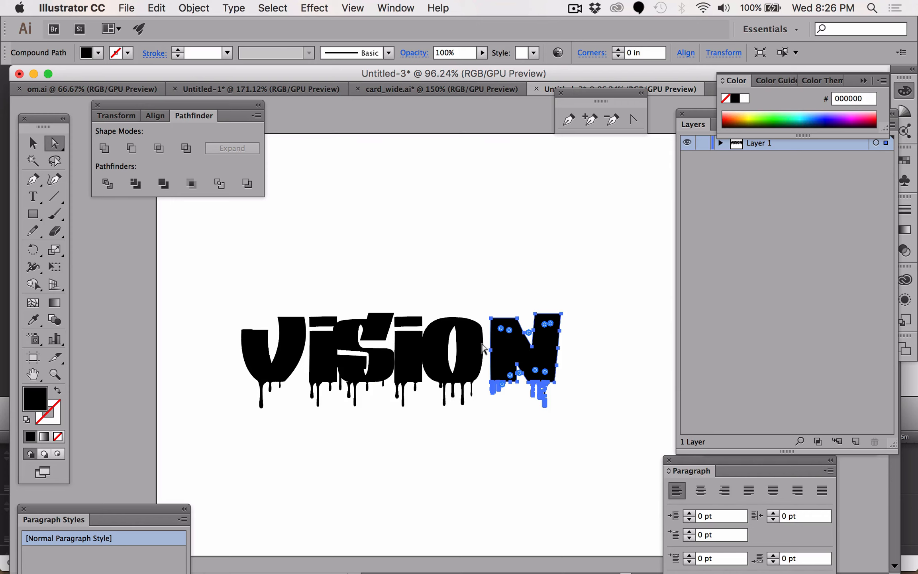
- Select the V and N outlines together and open the Align panel with its options shown
{"action": "left_click", "coordinate": [241, 335]}
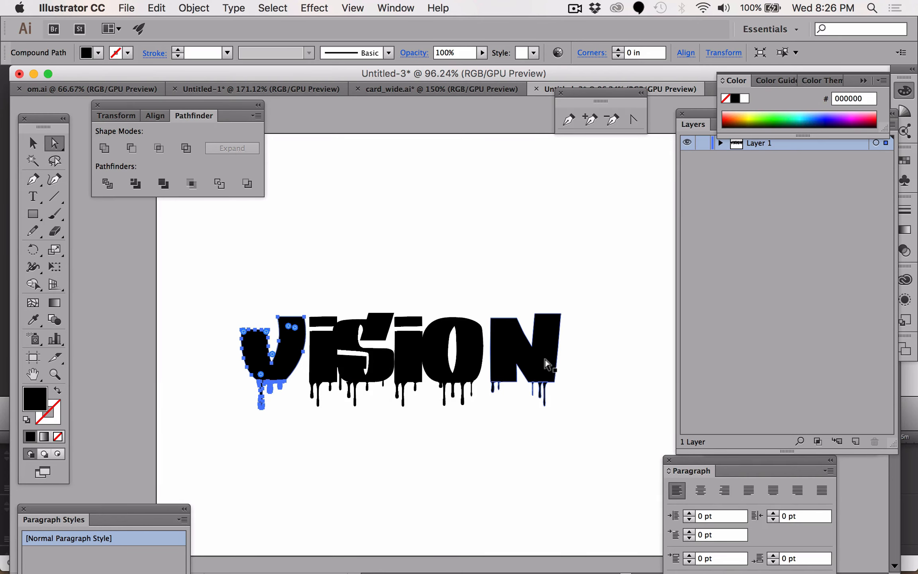
{"action": "left_click", "coordinate": [544, 364], "text": "shift"}
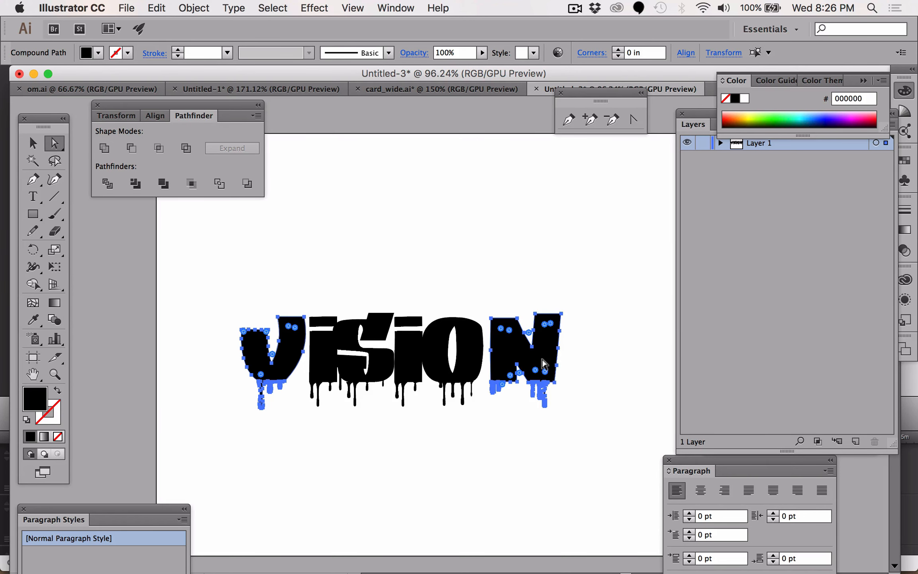
{"action": "left_click", "coordinate": [394, 8]}
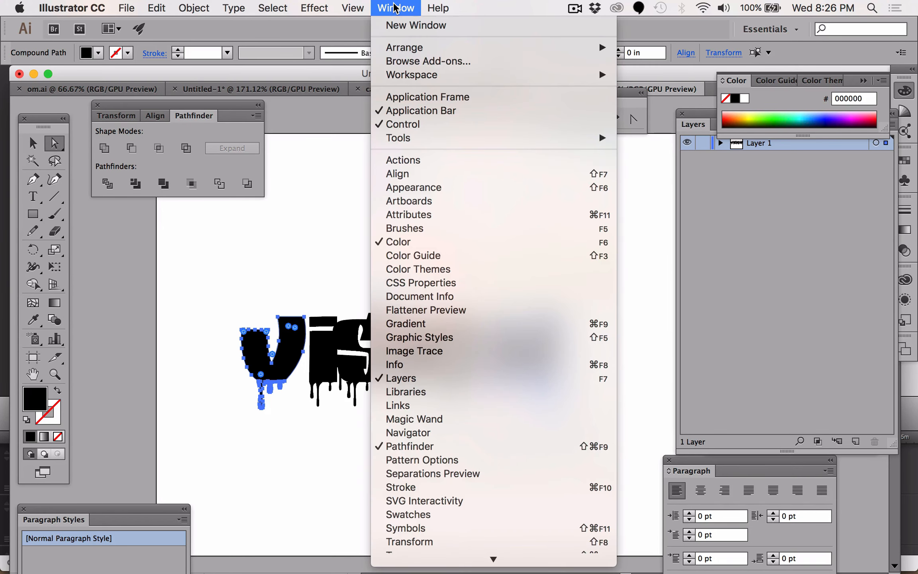
{"action": "left_click", "coordinate": [401, 176]}
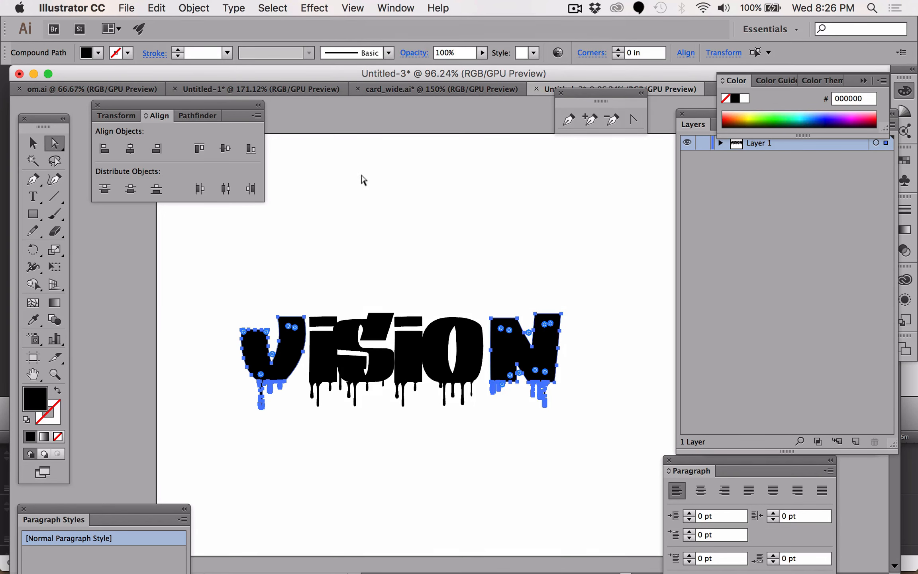
{"action": "left_click", "coordinate": [256, 116]}
{"action": "left_click", "coordinate": [286, 119]}
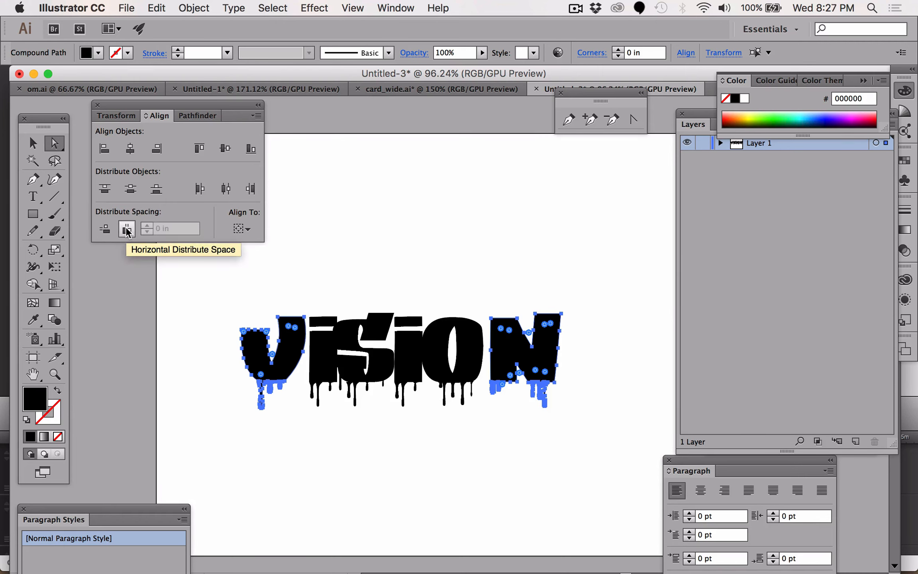
- Space out the lettering by moving the V and first I to the left and the N to the right
{"action": "left_click_drag", "start_coordinate": [212, 289], "coordinate": [610, 443]}
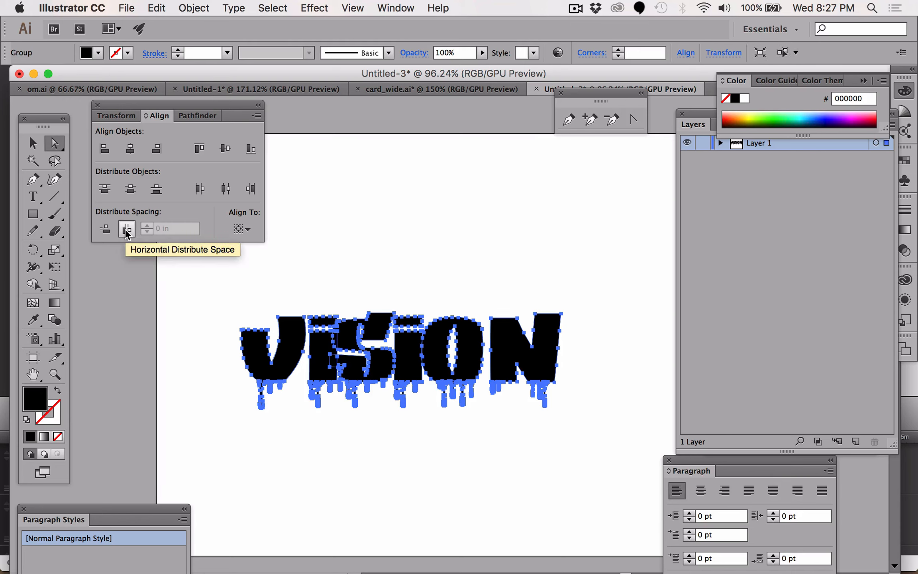
{"action": "left_click", "coordinate": [487, 255]}
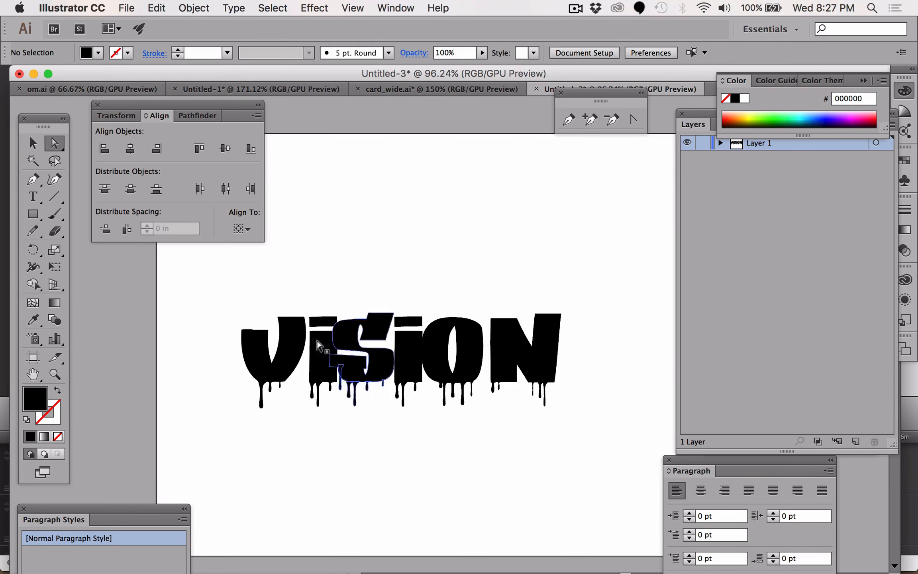
{"action": "left_click", "coordinate": [255, 366]}
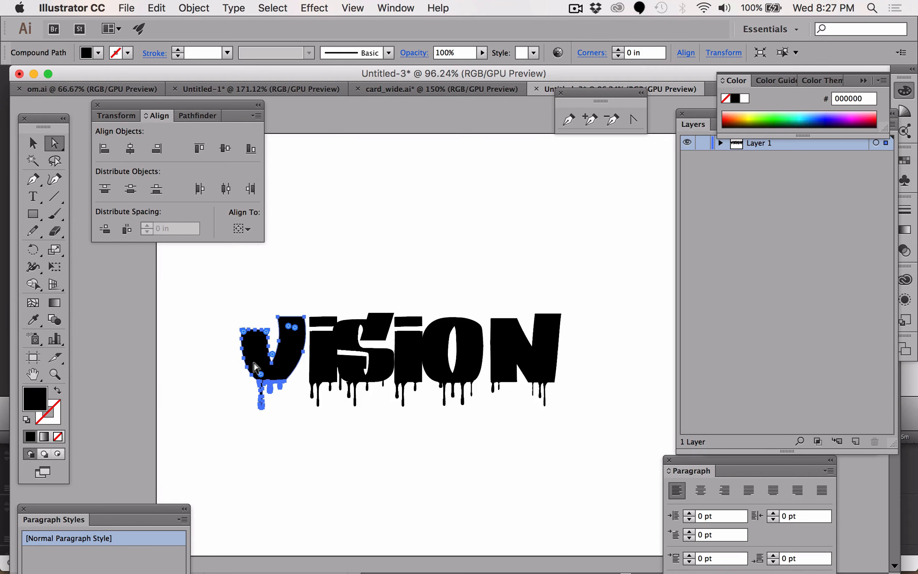
{"action": "left_click_drag", "start_coordinate": [255, 367], "coordinate": [242, 367]}
{"action": "left_click", "coordinate": [321, 369]}
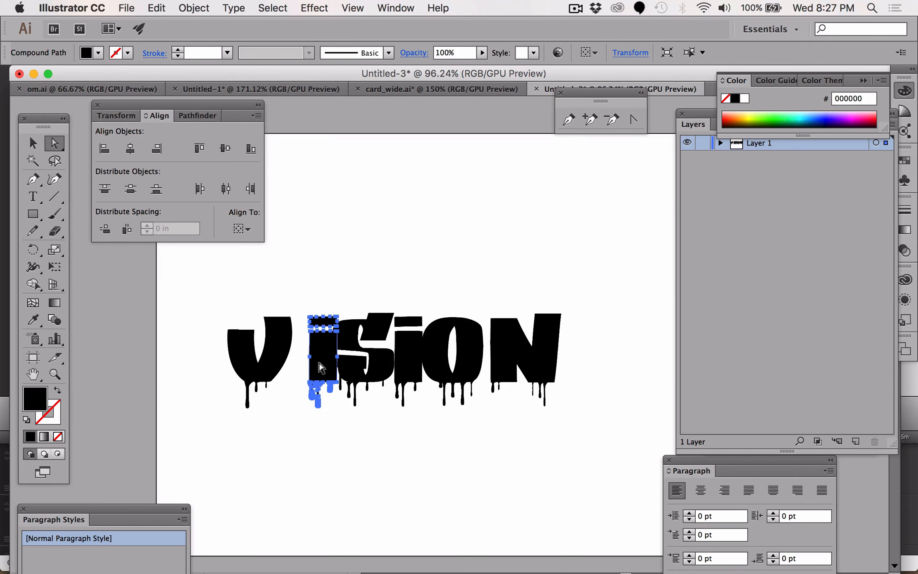
{"action": "left_click_drag", "start_coordinate": [321, 369], "coordinate": [307, 368]}
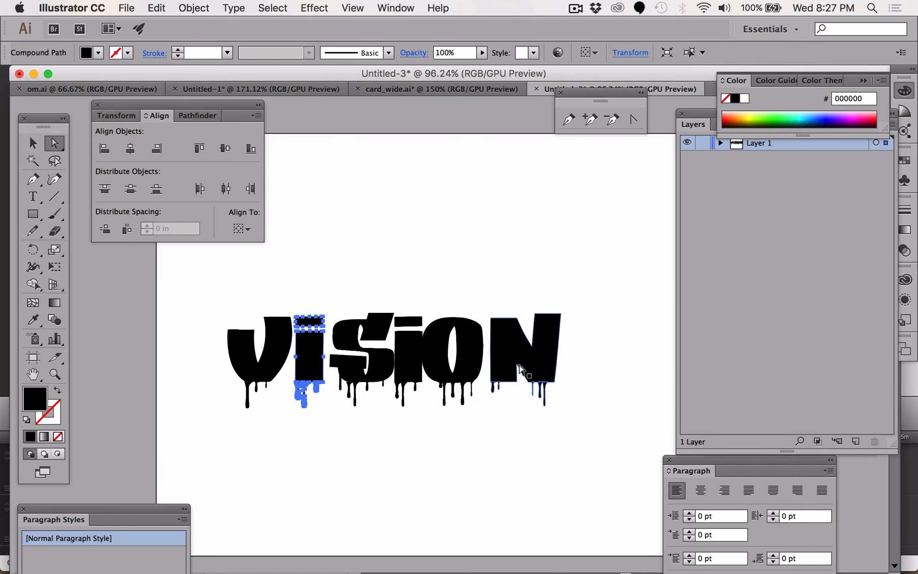
{"action": "left_click", "coordinate": [520, 369]}
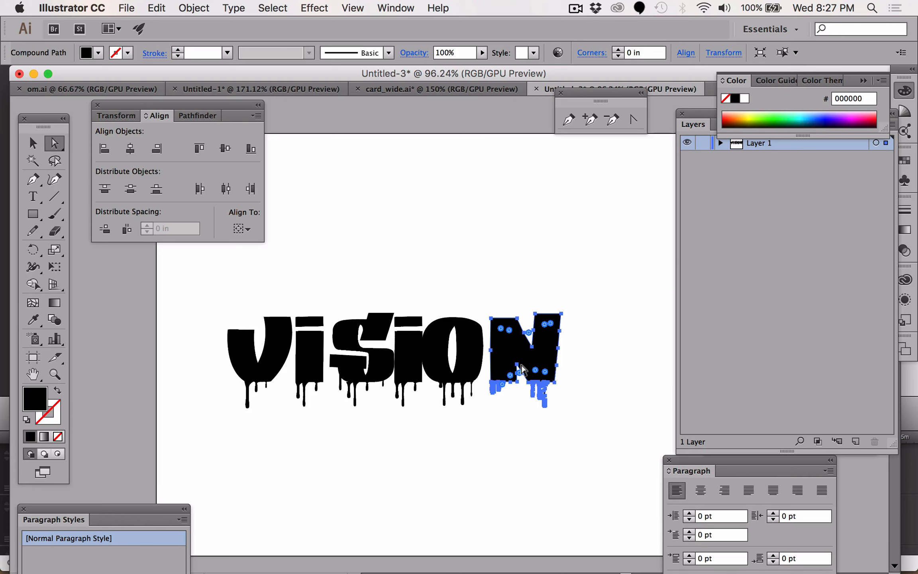
{"action": "left_click_drag", "start_coordinate": [522, 370], "coordinate": [536, 370]}
- Fine-tune the horizontal positions of the second I and the O with small nudges
{"action": "left_click", "coordinate": [456, 370]}
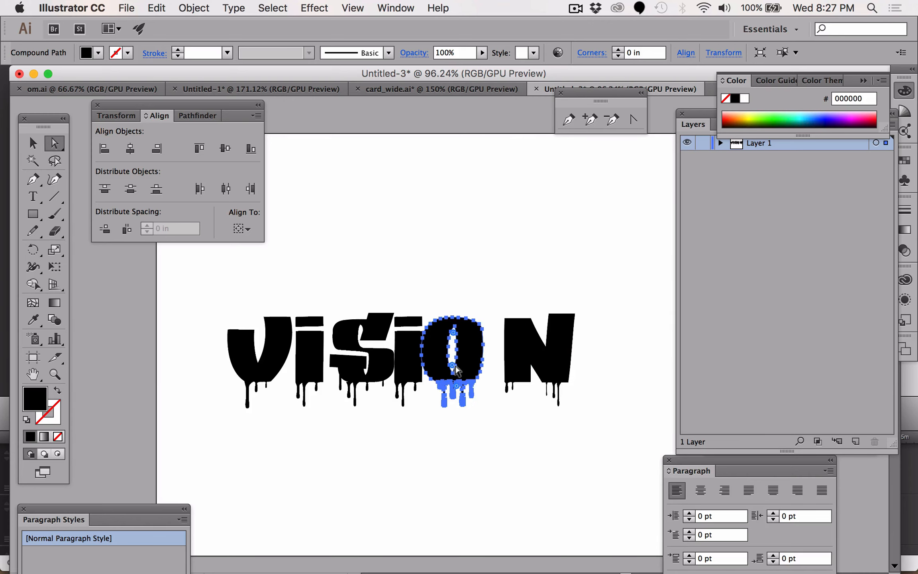
{"action": "key", "text": "shift+Right"}
{"action": "key", "text": "shift+Right"}
{"action": "key", "text": "shift+Right"}
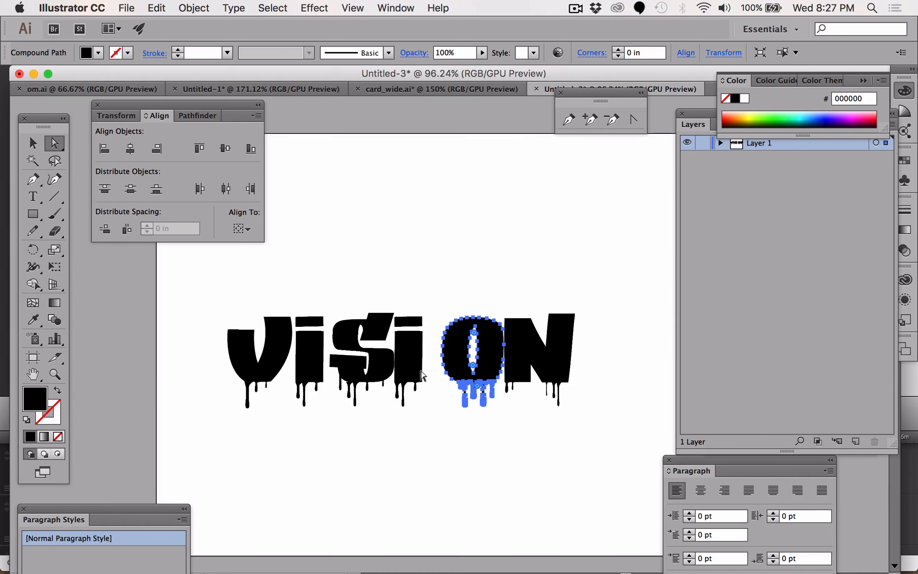
{"action": "left_click", "coordinate": [422, 374], "text": "shift"}
{"action": "key", "text": "shift+Right"}
{"action": "key", "text": "shift+Right"}
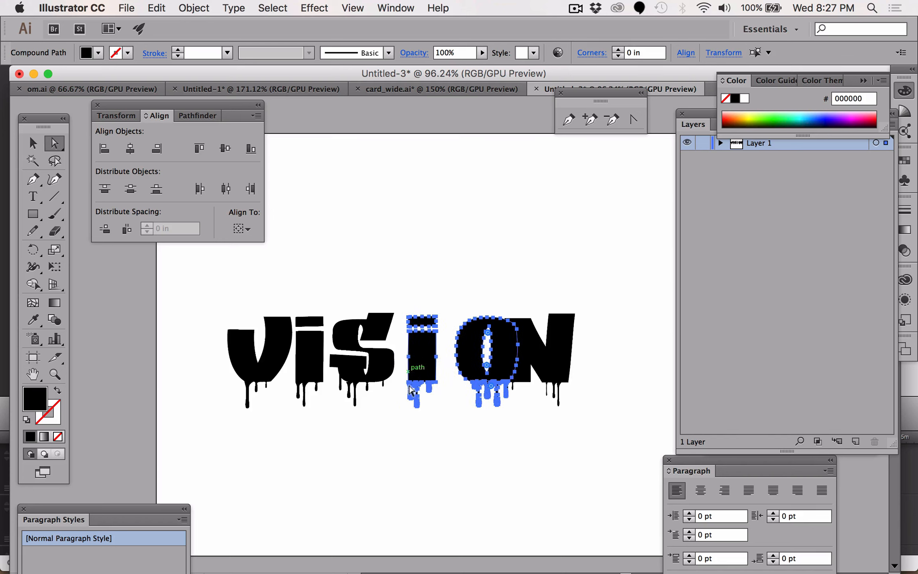
{"action": "left_click", "coordinate": [445, 398]}
{"action": "left_click", "coordinate": [459, 354]}
{"action": "key", "text": "shift+Left"}
{"action": "key", "text": "shift+Left"}
{"action": "key", "text": "shift+Left"}
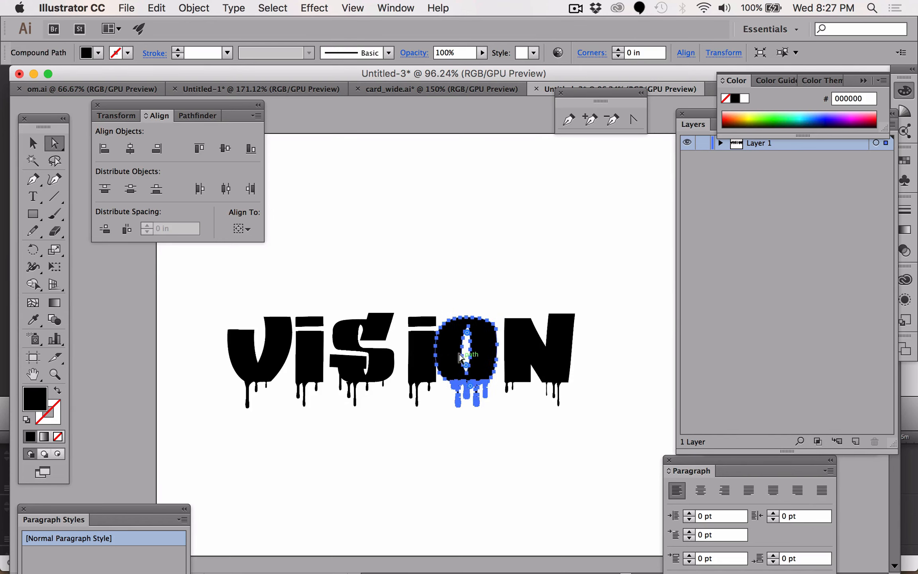
- Select the whole lettering with the Selection tool and ungroup it
{"action": "left_click", "coordinate": [198, 292]}
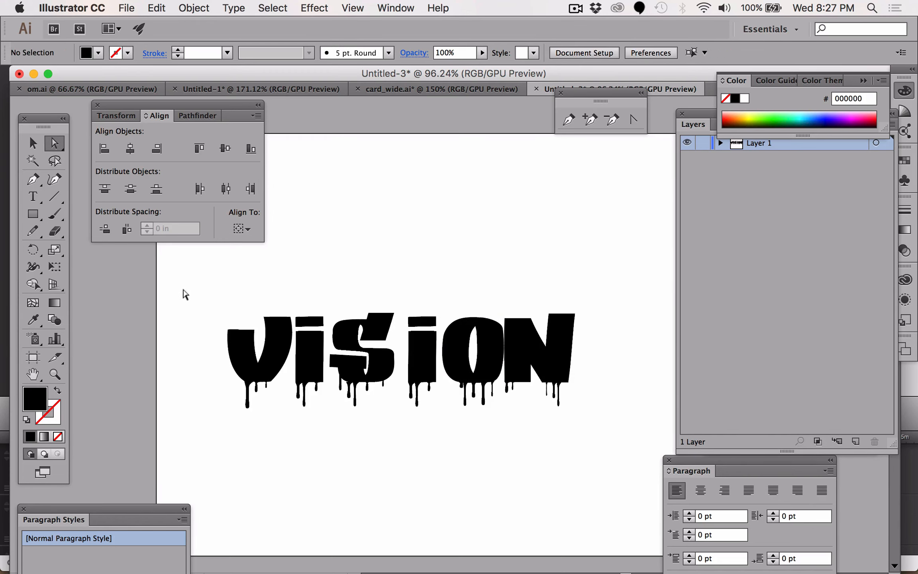
{"action": "left_click", "coordinate": [32, 143]}
{"action": "left_click", "coordinate": [238, 340]}
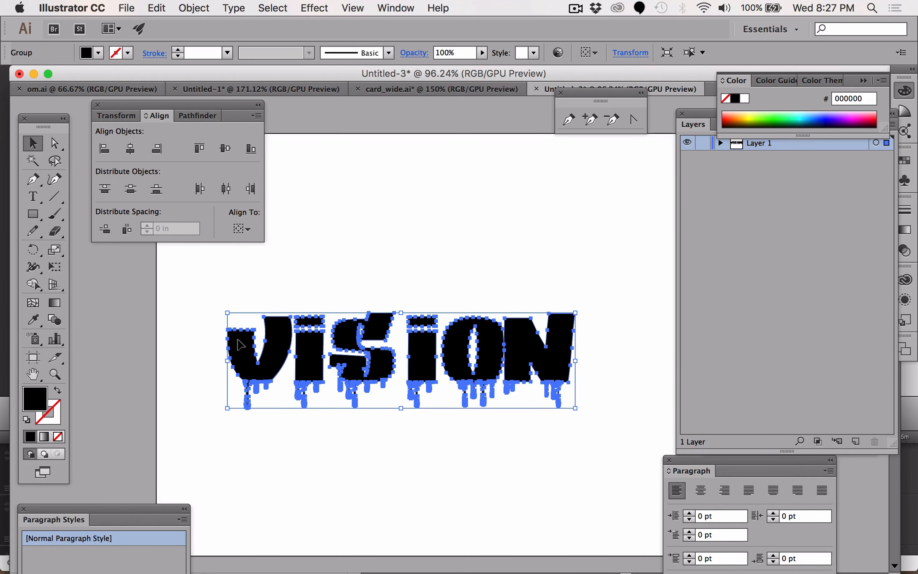
{"action": "left_click", "coordinate": [194, 8]}
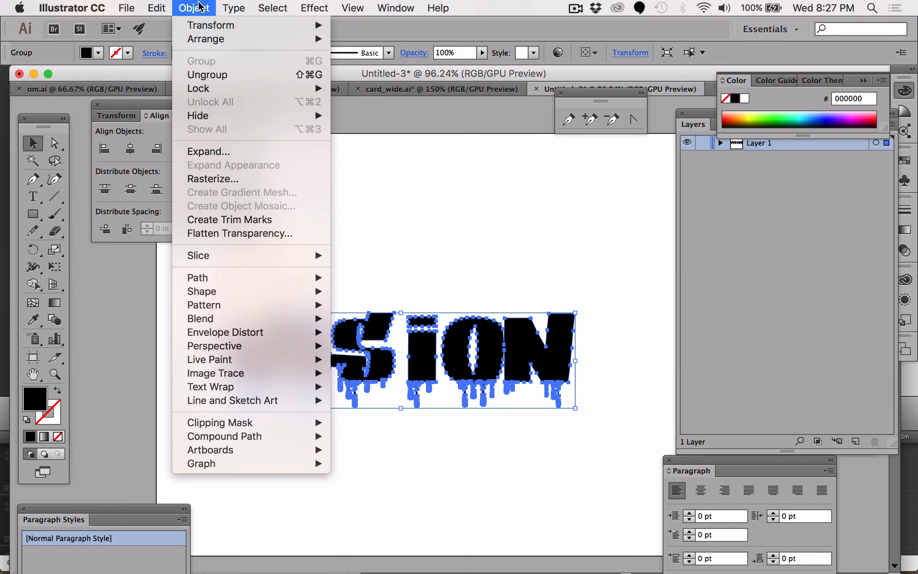
{"action": "left_click", "coordinate": [205, 75]}
- Select all six letters and apply Horizontal Distribute Space to even out their gaps
{"action": "left_click", "coordinate": [455, 257]}
{"action": "left_click", "coordinate": [240, 360]}
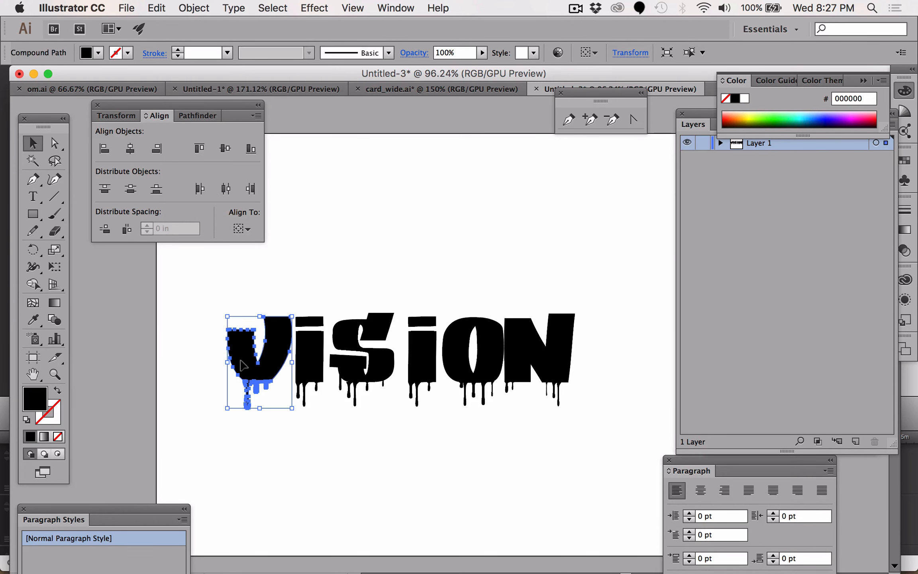
{"action": "left_click_drag", "start_coordinate": [203, 297], "coordinate": [614, 414]}
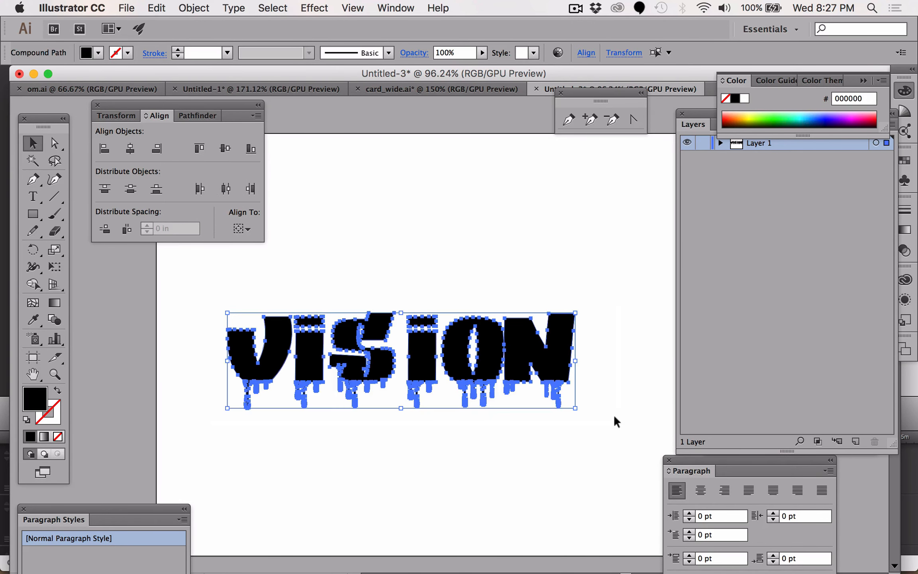
{"action": "left_click", "coordinate": [127, 230]}
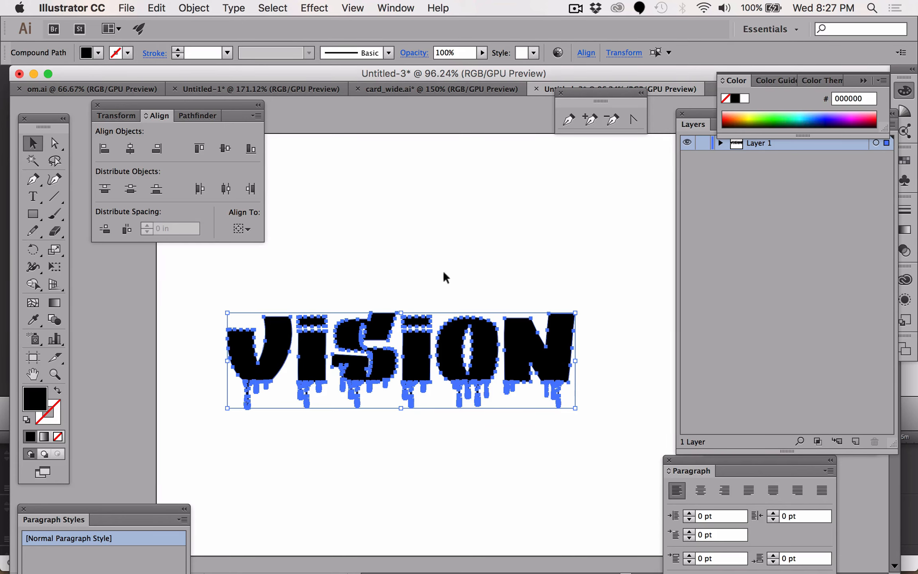
{"action": "left_click", "coordinate": [439, 235]}
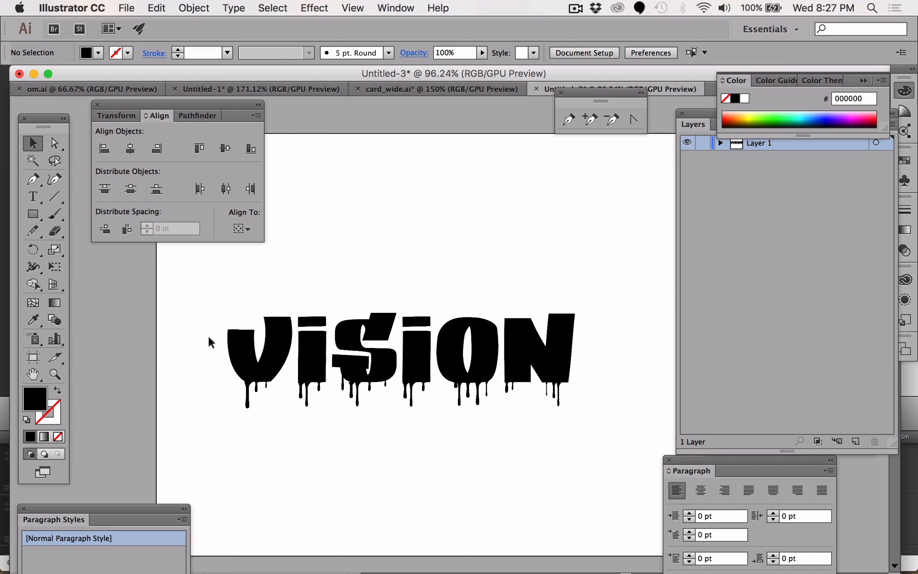
- Nudge the N letter slightly to the left
{"action": "left_click", "coordinate": [568, 358]}
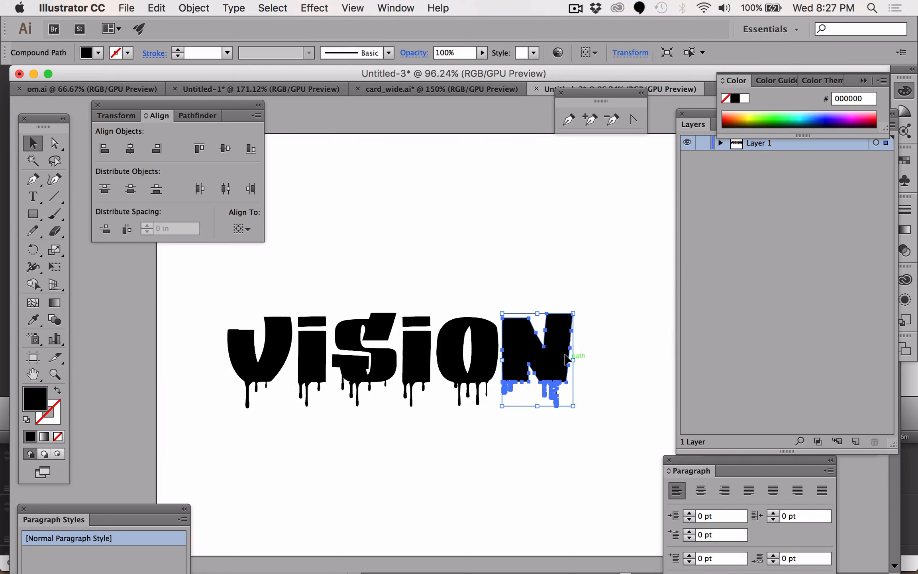
{"action": "key", "text": "Left"}
{"action": "key", "text": "Left"}
{"action": "key", "text": "Left"}
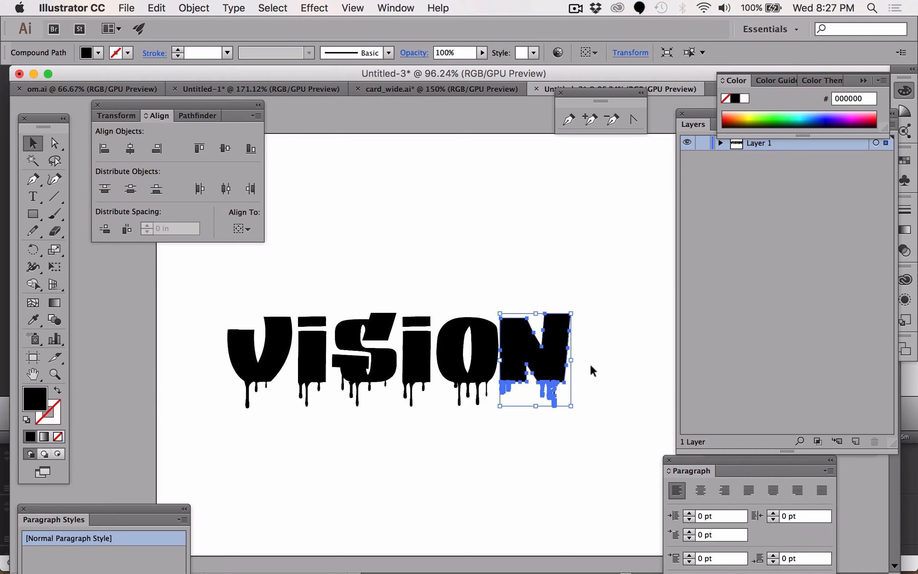
{"action": "left_click", "coordinate": [567, 385]}
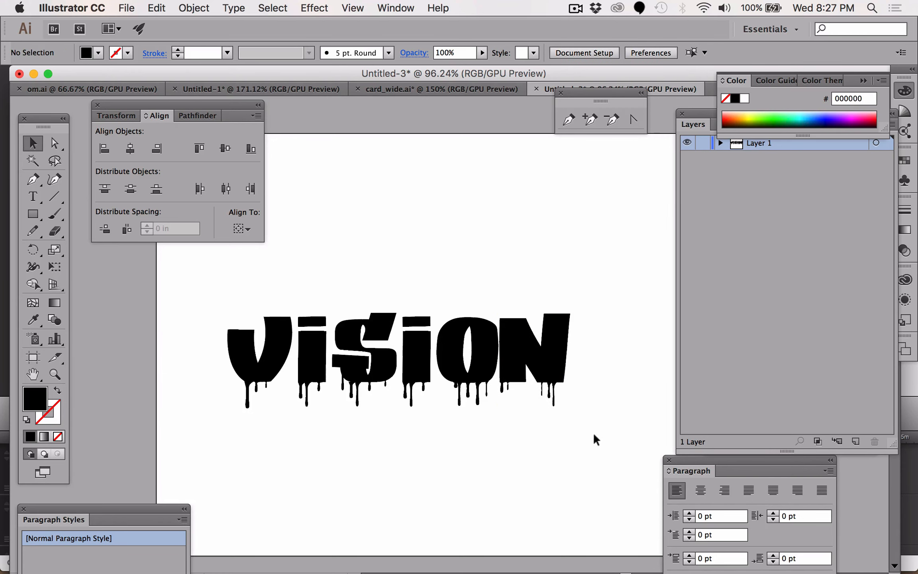
- Select all the letters and hide the Align panel's extra options
{"action": "left_click_drag", "start_coordinate": [608, 439], "coordinate": [235, 308]}
{"action": "left_click_drag", "start_coordinate": [178, 291], "coordinate": [185, 291]}
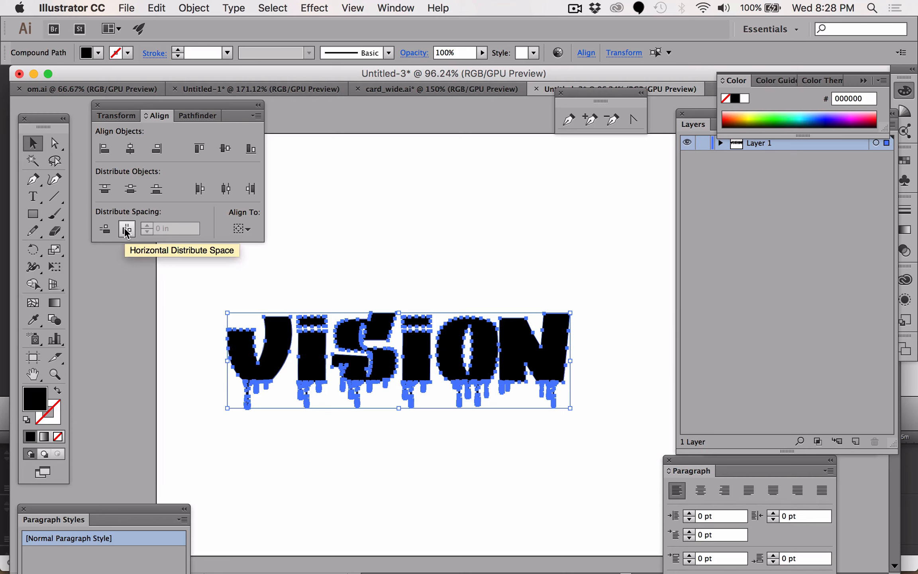
{"action": "left_click", "coordinate": [255, 116]}
{"action": "left_click", "coordinate": [293, 117]}
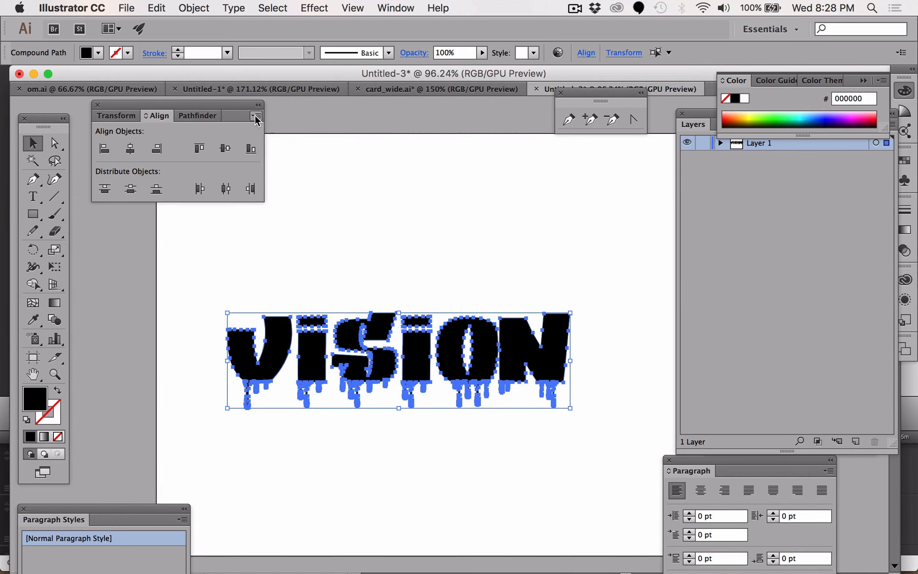
- Show the Align panel's spacing options and apply Horizontal Distribute Space to the selected letters
{"action": "left_click", "coordinate": [256, 116]}
{"action": "left_click", "coordinate": [297, 116]}
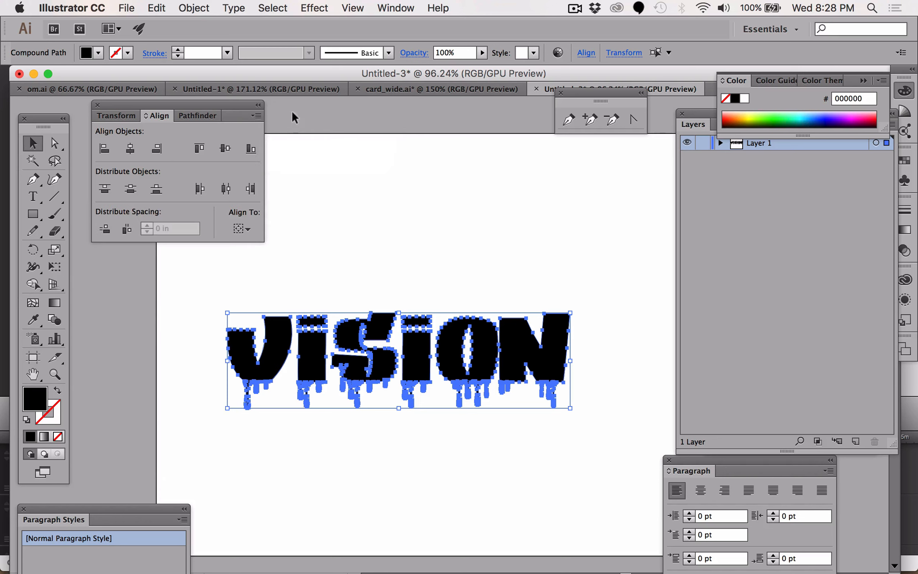
{"action": "left_click", "coordinate": [126, 229]}
{"action": "left_click", "coordinate": [494, 214]}
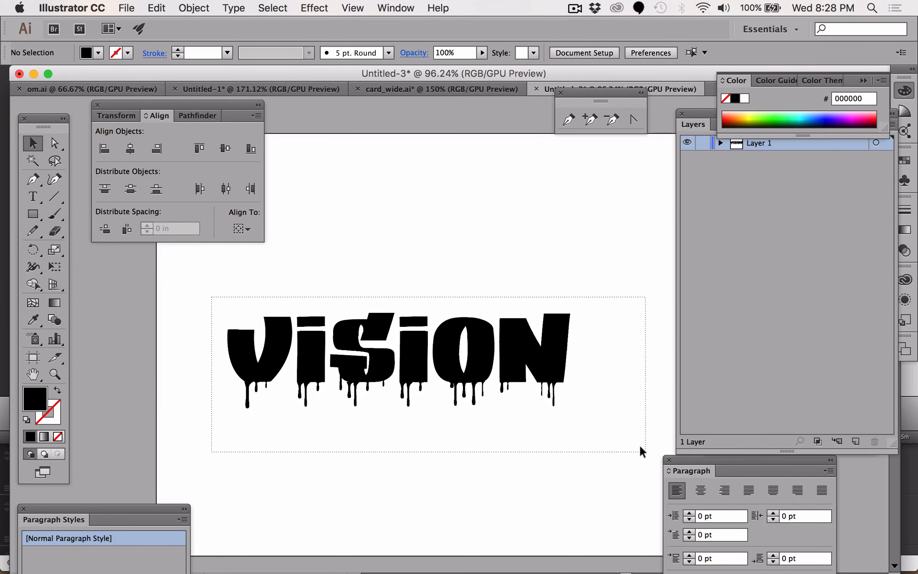
- Select all the lettering and scale it down proportionally from its corner
{"action": "key", "text": "super+a"}
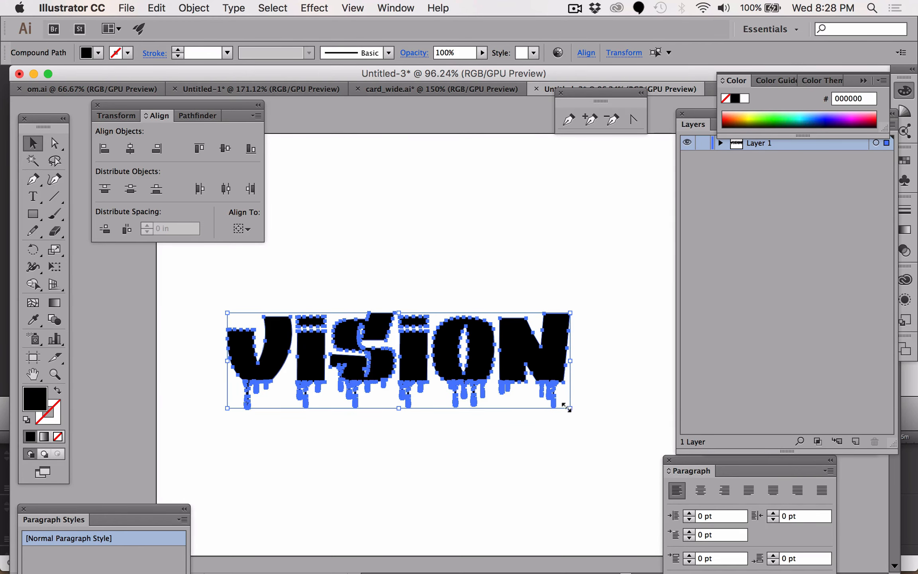
{"action": "left_click_drag", "start_coordinate": [566, 406], "coordinate": [498, 376]}
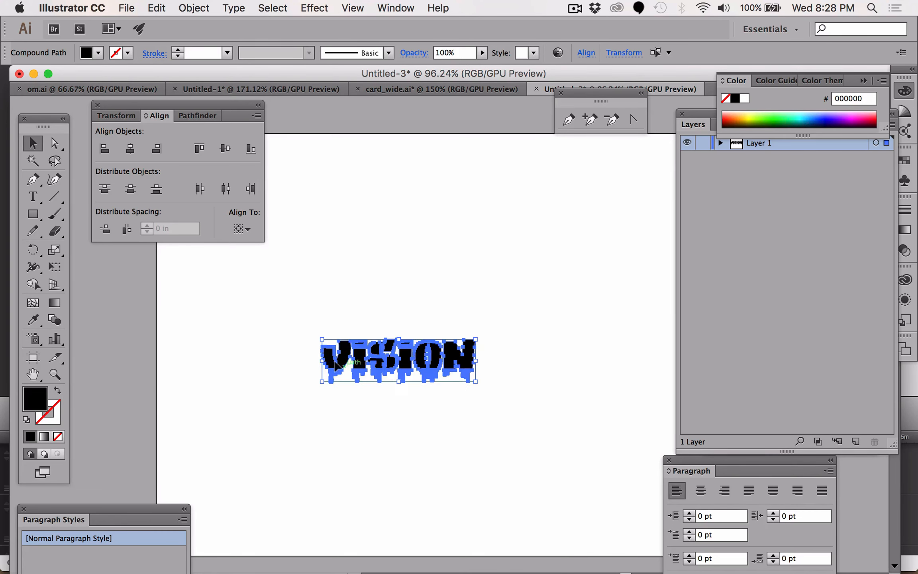
- Duplicate the lettering above the original and rotate the copy upside down
{"action": "left_click_drag", "start_coordinate": [335, 365], "coordinate": [268, 341]}
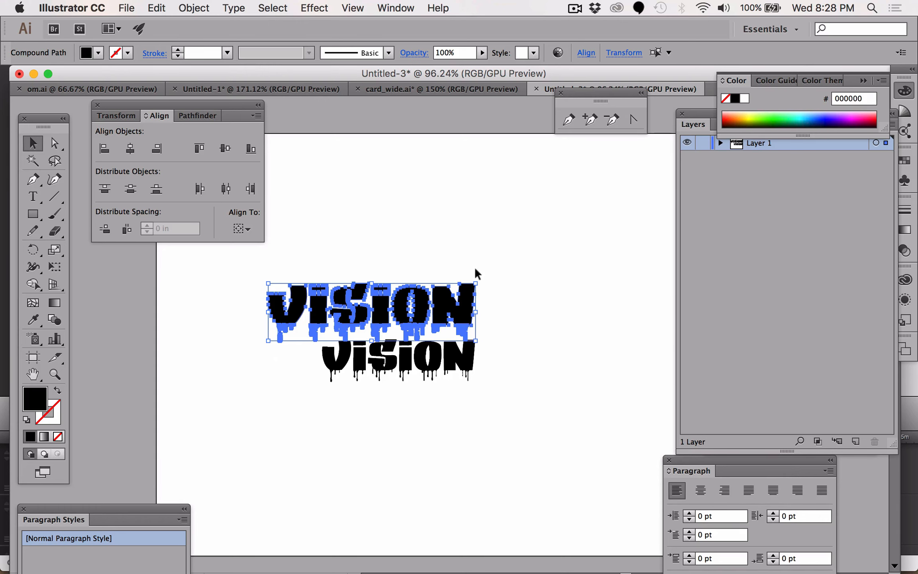
{"action": "left_click_drag", "start_coordinate": [478, 273], "coordinate": [254, 348]}
{"action": "left_click", "coordinate": [383, 448]}
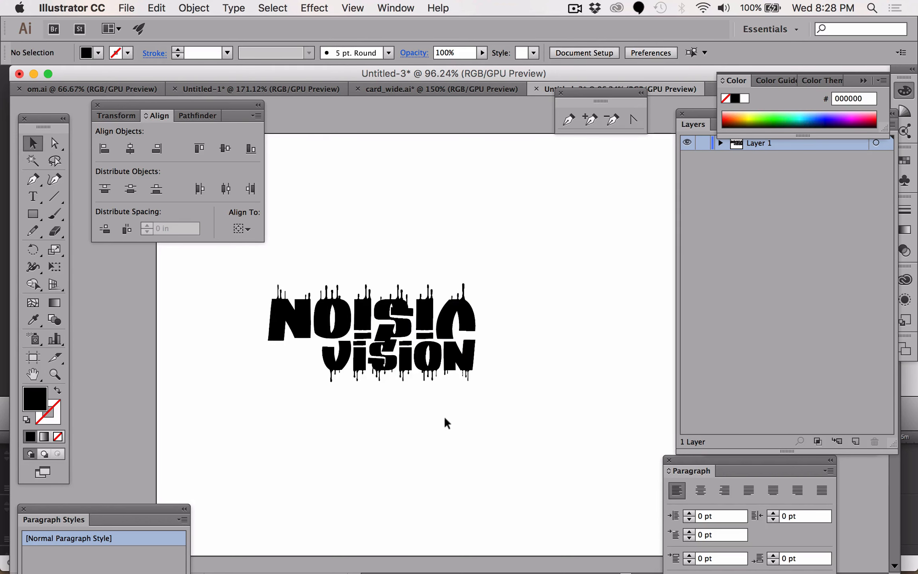
- Move the lower VISION lettering slightly further down
{"action": "left_click_drag", "start_coordinate": [329, 357], "coordinate": [329, 378]}
{"action": "left_click", "coordinate": [307, 497]}
{"action": "left_click_drag", "start_coordinate": [557, 434], "coordinate": [376, 439]}
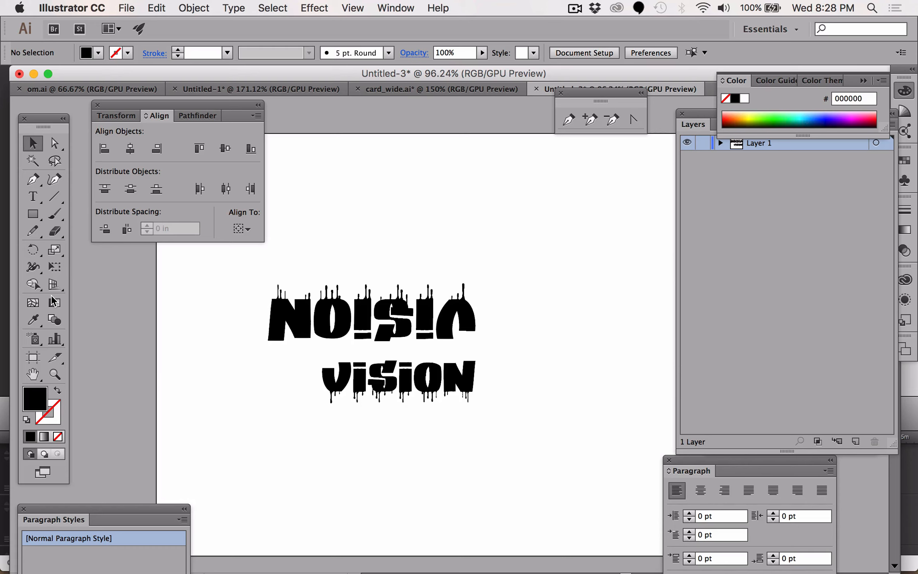
- Draw a rectangle over the lower VISION lettering with the Rectangle tool
{"action": "left_click", "coordinate": [34, 215]}
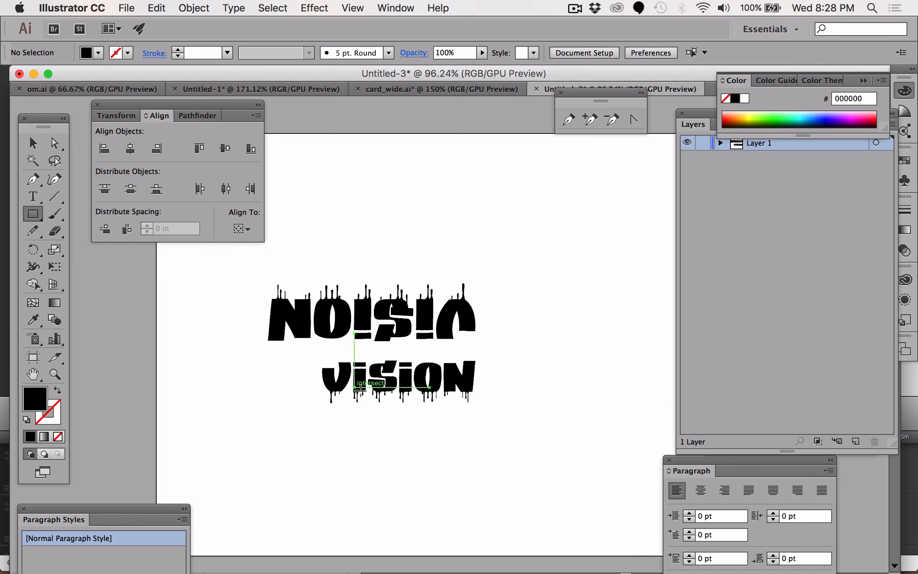
{"action": "mouse_move", "coordinate": [297, 457]}
{"action": "left_mouse_down"}
{"action": "mouse_move", "coordinate": [395, 375]}
{"action": "mouse_move", "coordinate": [520, 348]}
{"action": "mouse_move", "coordinate": [508, 346]}
{"action": "left_mouse_up"}
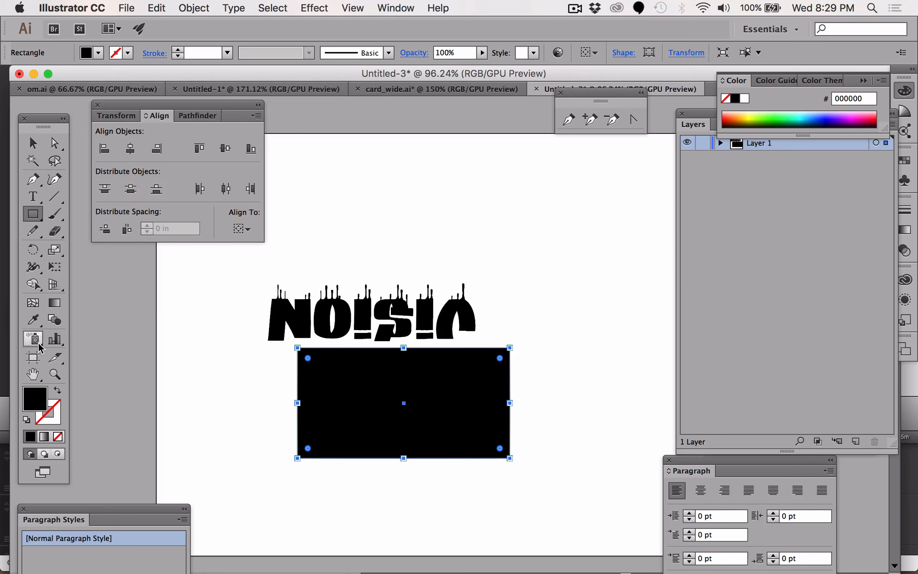
- Open the Gradient panel and fill the rectangle with a linear gradient
{"action": "left_click", "coordinate": [53, 305]}
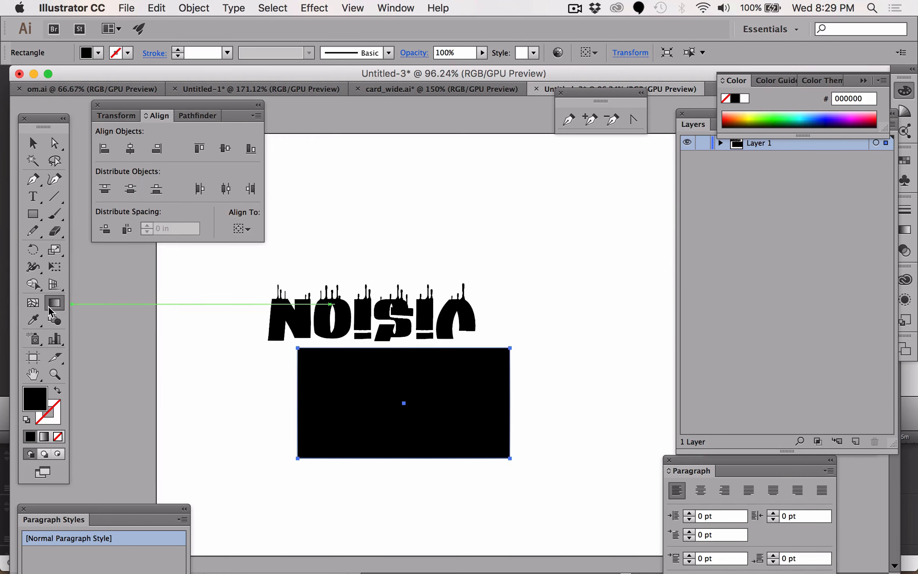
{"action": "double_click", "coordinate": [54, 305]}
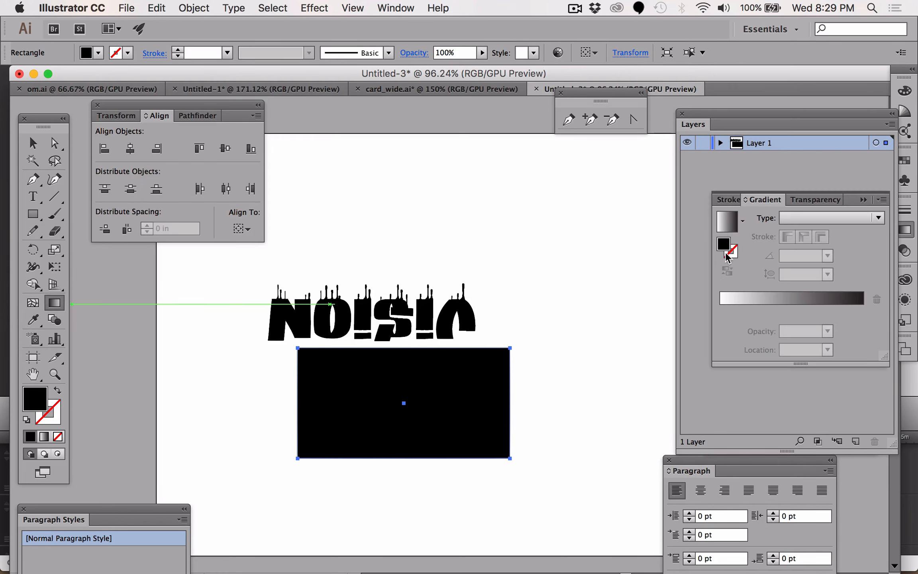
{"action": "left_click", "coordinate": [44, 438]}
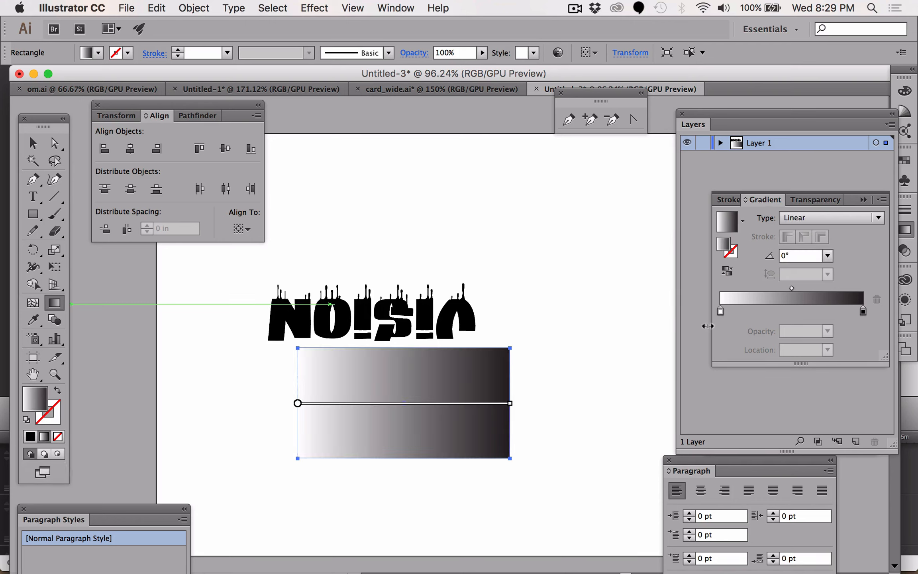
- Set the gradient's left color stop to yellow
{"action": "left_click", "coordinate": [721, 312]}
{"action": "double_click", "coordinate": [721, 313]}
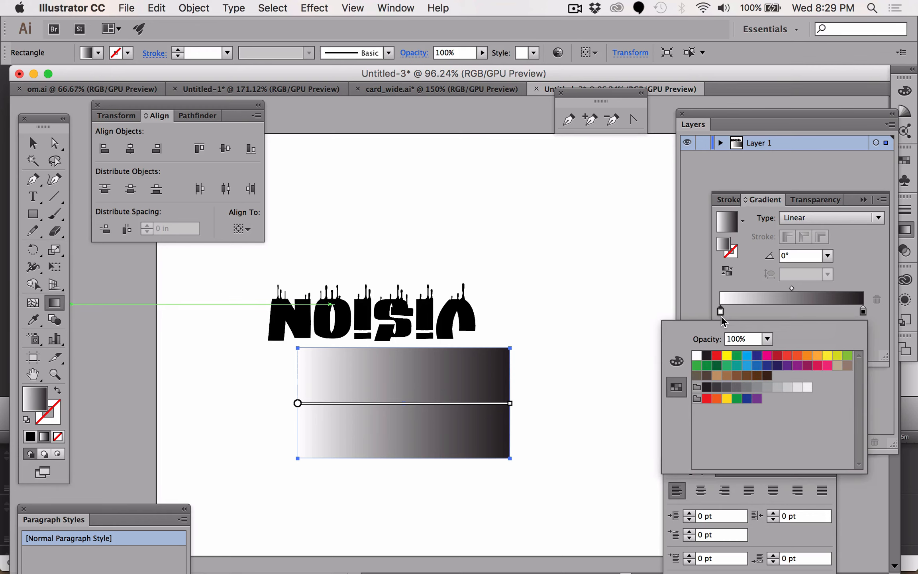
{"action": "left_click", "coordinate": [727, 356]}
- Add a gradient stop at 44.34% and color it orange
{"action": "left_click", "coordinate": [779, 310]}
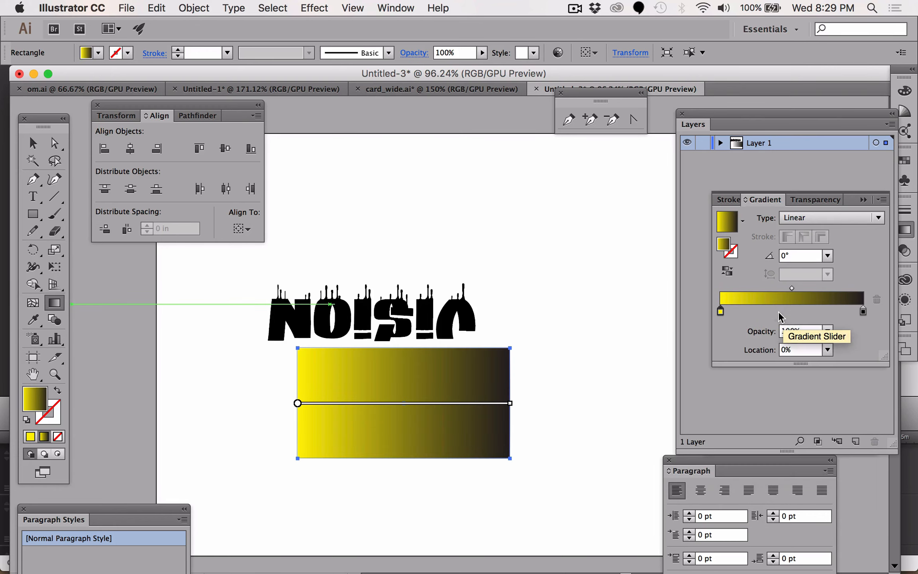
{"action": "left_click", "coordinate": [784, 311]}
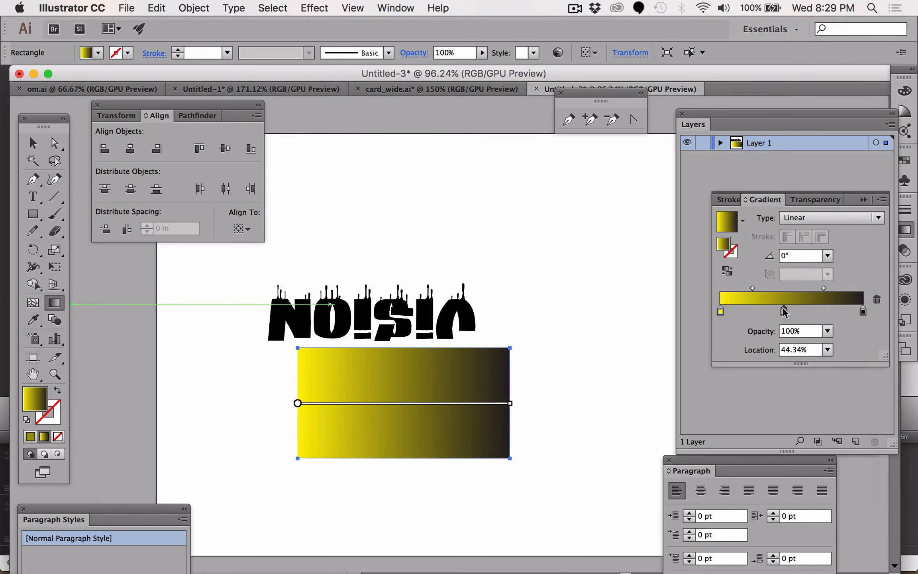
{"action": "double_click", "coordinate": [785, 311]}
{"action": "left_click", "coordinate": [807, 355]}
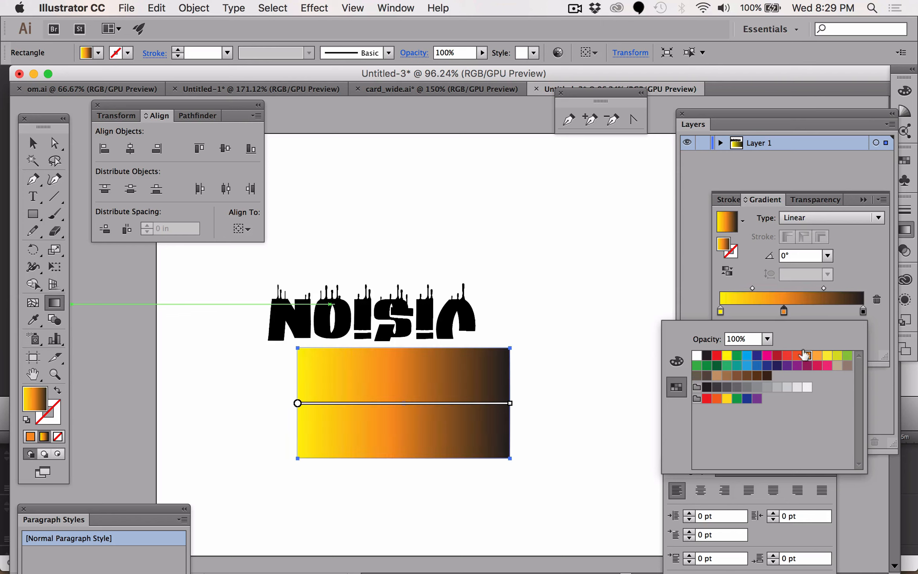
- Set the gradient's right color stop to dark blue
{"action": "left_click", "coordinate": [863, 312]}
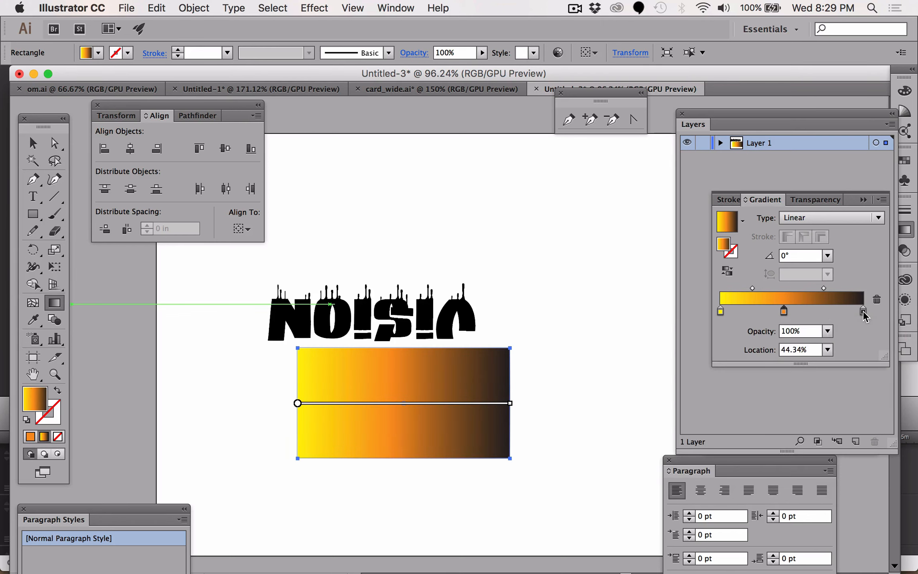
{"action": "double_click", "coordinate": [863, 312]}
{"action": "left_click", "coordinate": [757, 355]}
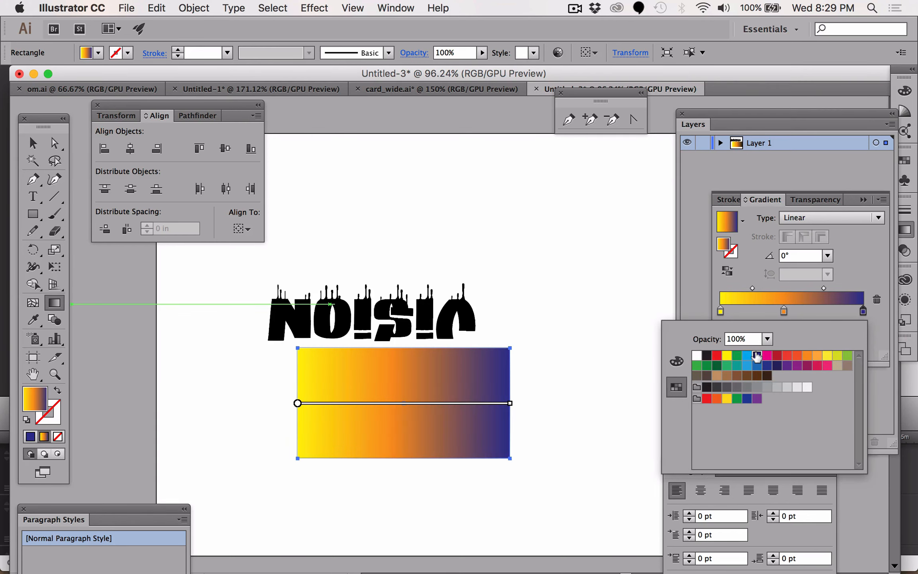
- Add another gradient stop at 70.72% and color it red
{"action": "left_click", "coordinate": [814, 306]}
{"action": "left_click", "coordinate": [822, 311]}
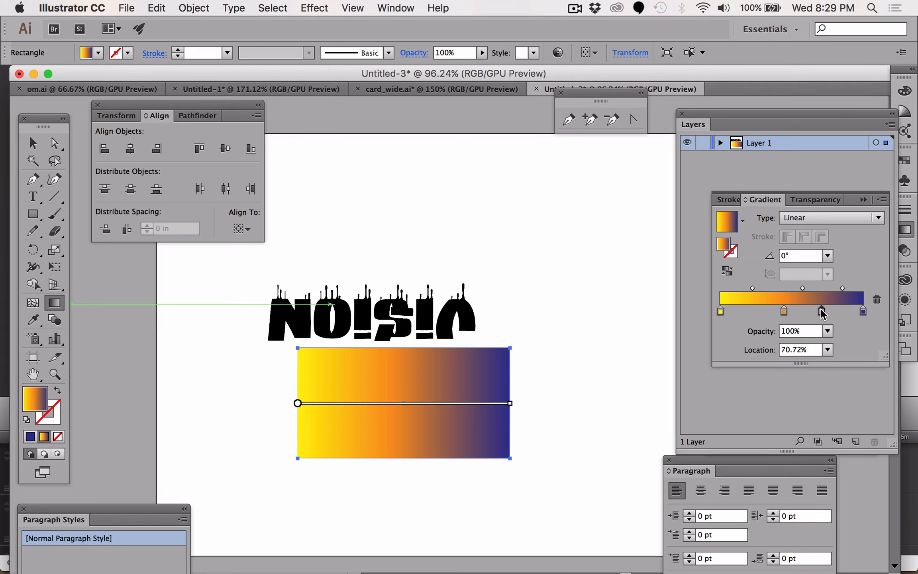
{"action": "double_click", "coordinate": [822, 310]}
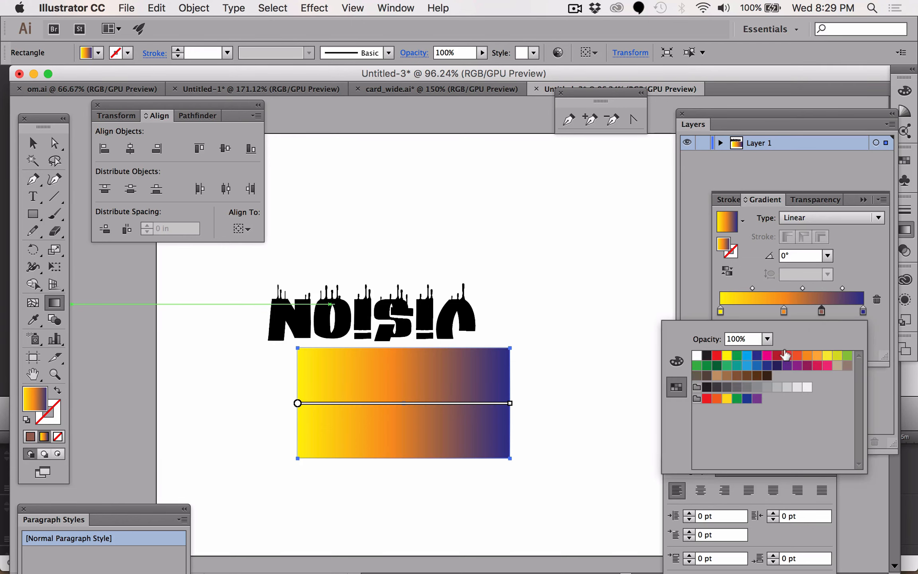
{"action": "left_click", "coordinate": [775, 356]}
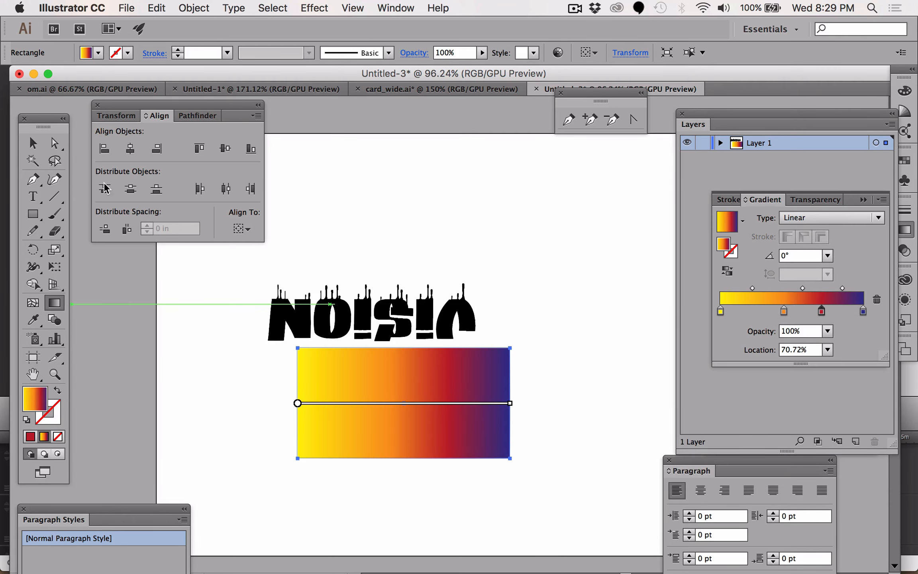
- Cut the gradient rectangle and paste it in back behind the lettering
{"action": "left_click", "coordinate": [32, 142]}
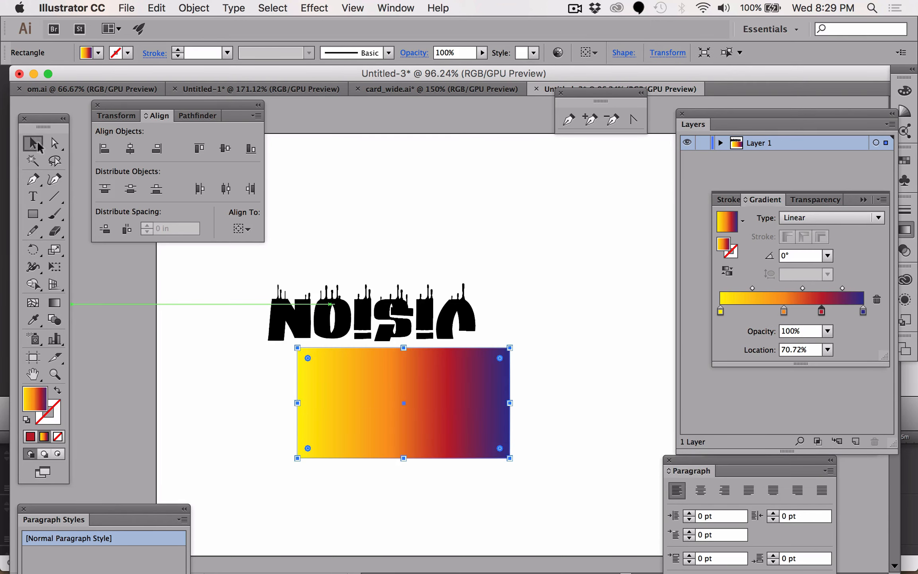
{"action": "left_click", "coordinate": [223, 353]}
{"action": "left_click", "coordinate": [347, 369]}
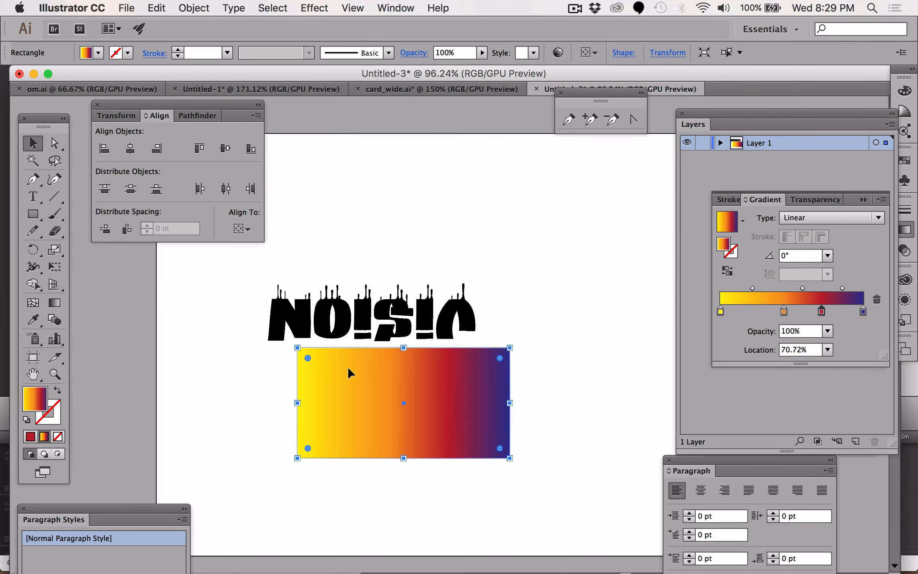
{"action": "key", "text": "Delete"}
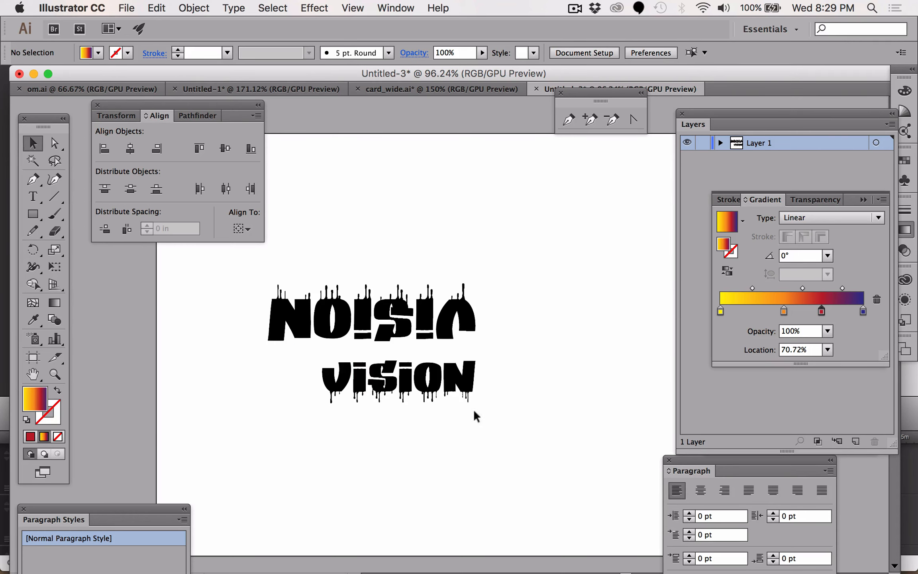
{"action": "key", "text": "super+a"}
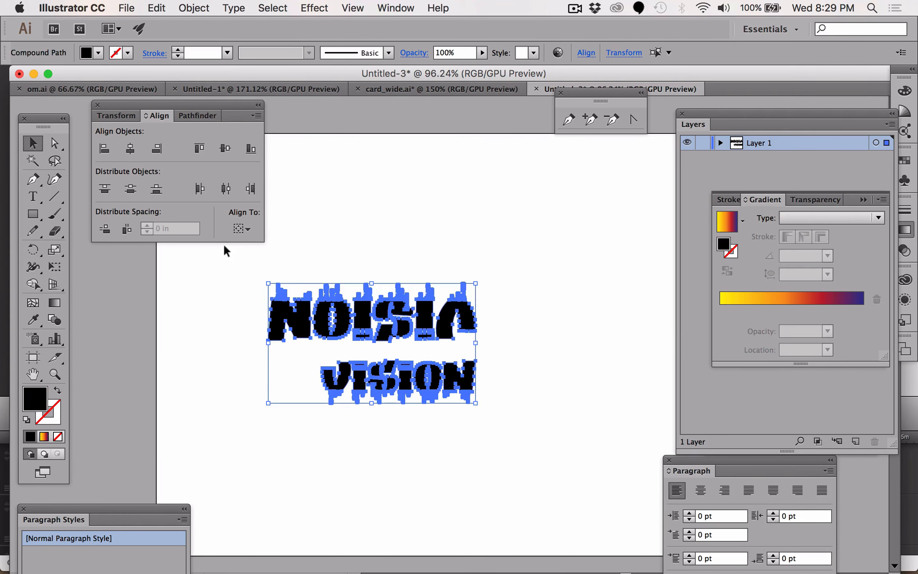
{"action": "left_click", "coordinate": [154, 7]}
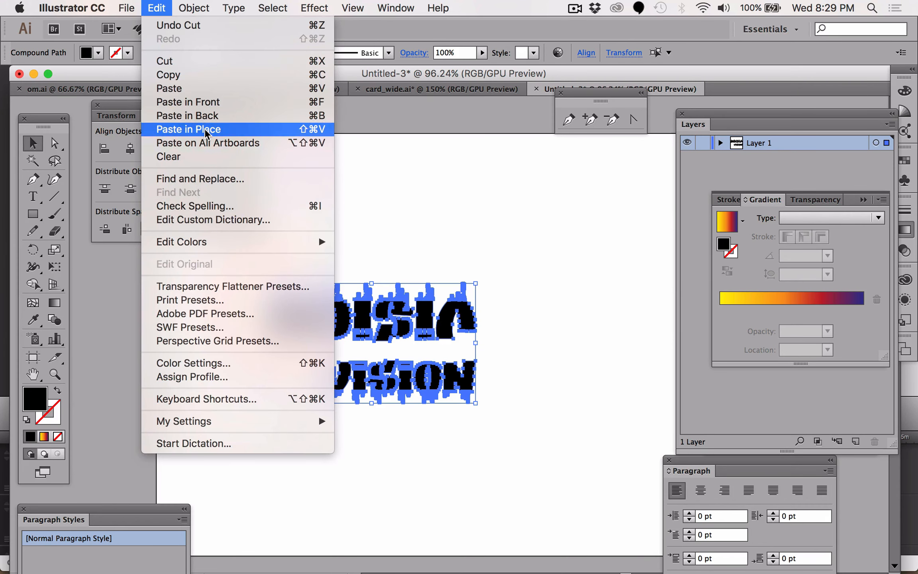
{"action": "left_click", "coordinate": [205, 117]}
{"action": "left_click", "coordinate": [501, 196]}
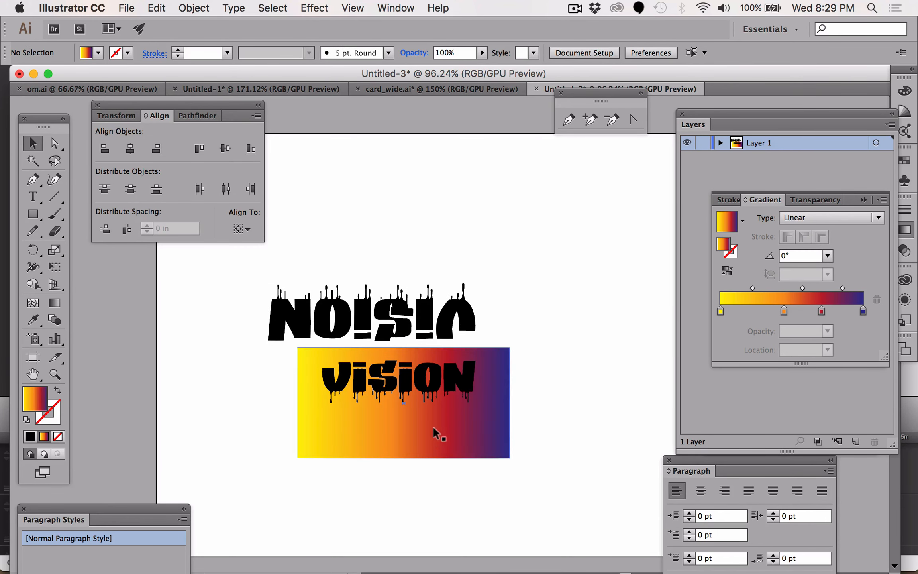
- Move the gradient rectangle and pull its left edge in to fit behind the lower lettering
{"action": "left_click_drag", "start_coordinate": [443, 409], "coordinate": [421, 417]}
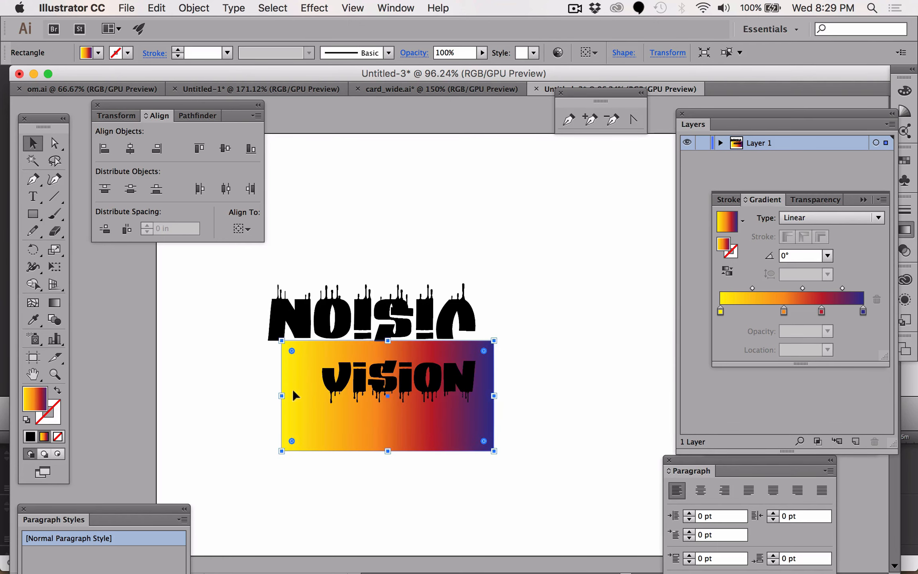
{"action": "left_click_drag", "start_coordinate": [281, 392], "coordinate": [313, 396]}
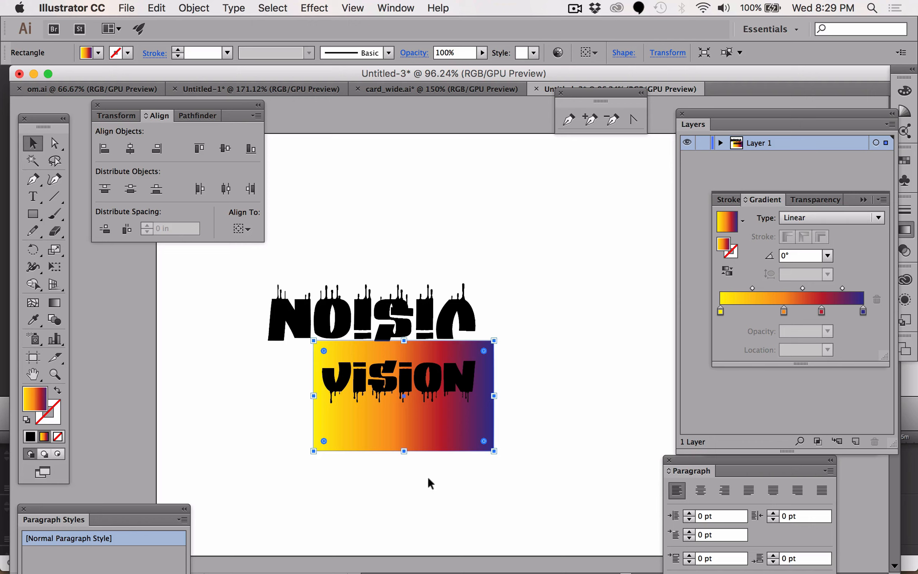
{"action": "left_click", "coordinate": [408, 486]}
- Select all six letters of the lower VISION lettering and copy them
{"action": "left_click", "coordinate": [335, 376]}
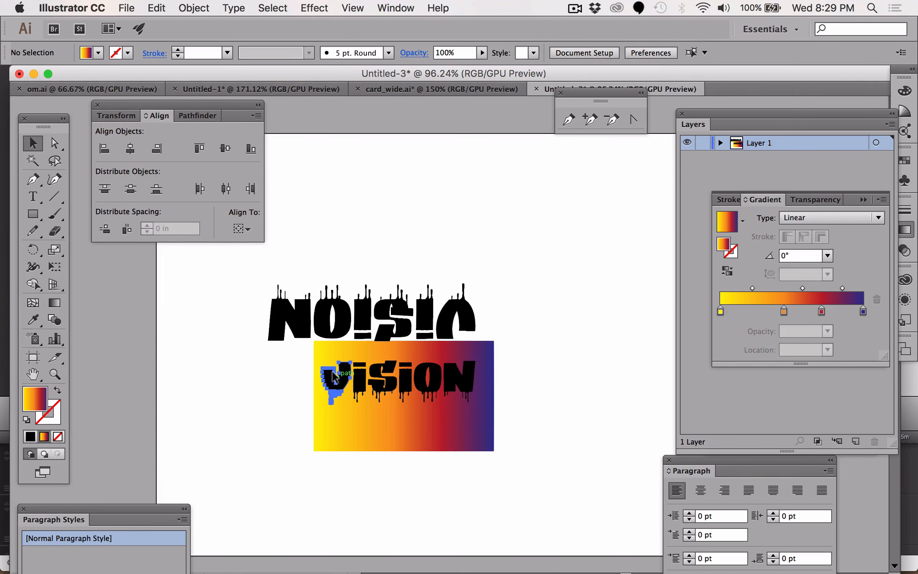
{"action": "left_click", "coordinate": [361, 380], "text": "shift"}
{"action": "left_click", "coordinate": [383, 381], "text": "shift"}
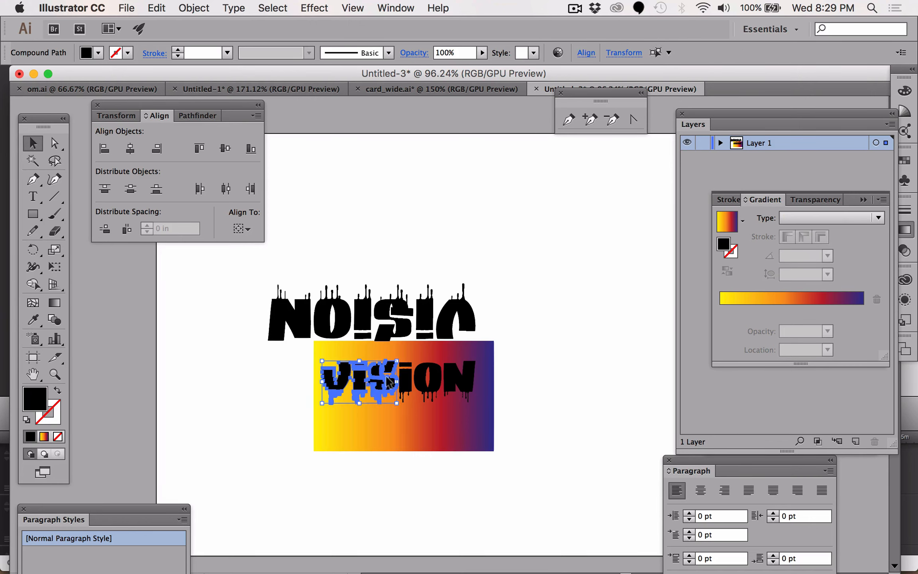
{"action": "left_click", "coordinate": [404, 382], "text": "shift"}
{"action": "left_click", "coordinate": [430, 382], "text": "shift"}
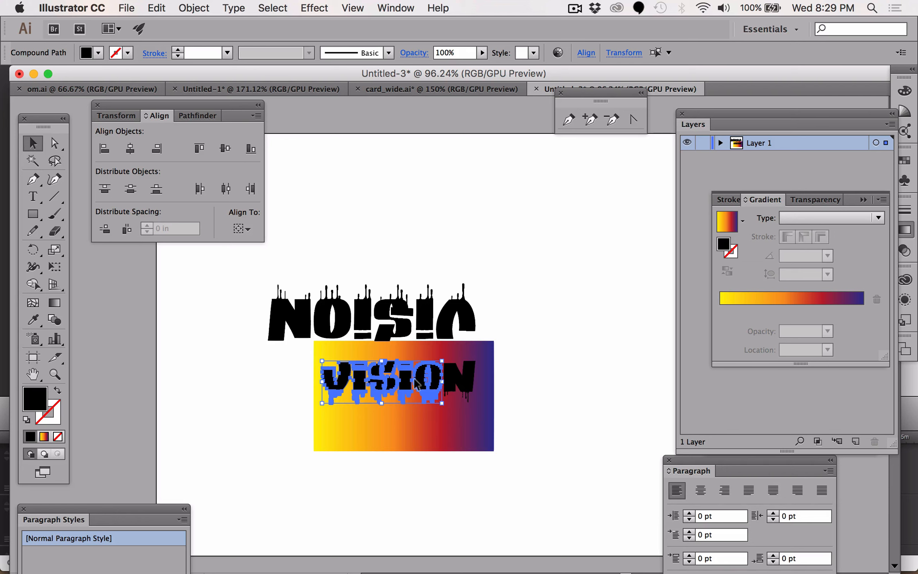
{"action": "left_click", "coordinate": [456, 381], "text": "shift"}
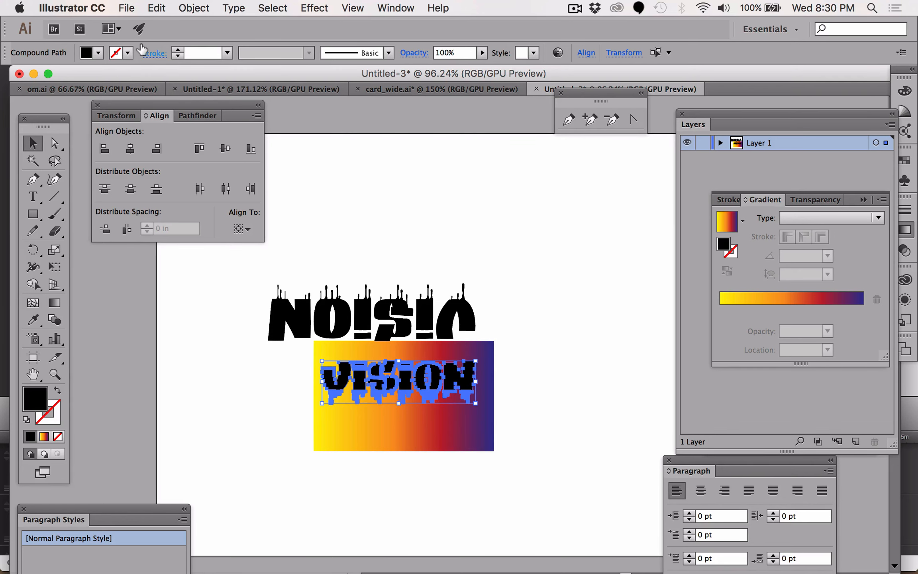
{"action": "left_click", "coordinate": [157, 8]}
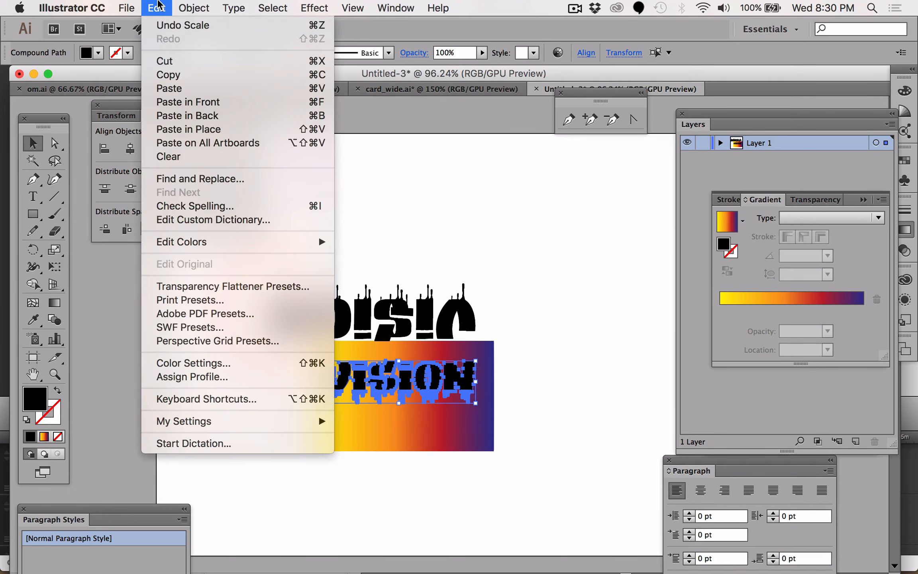
{"action": "left_click", "coordinate": [167, 76]}
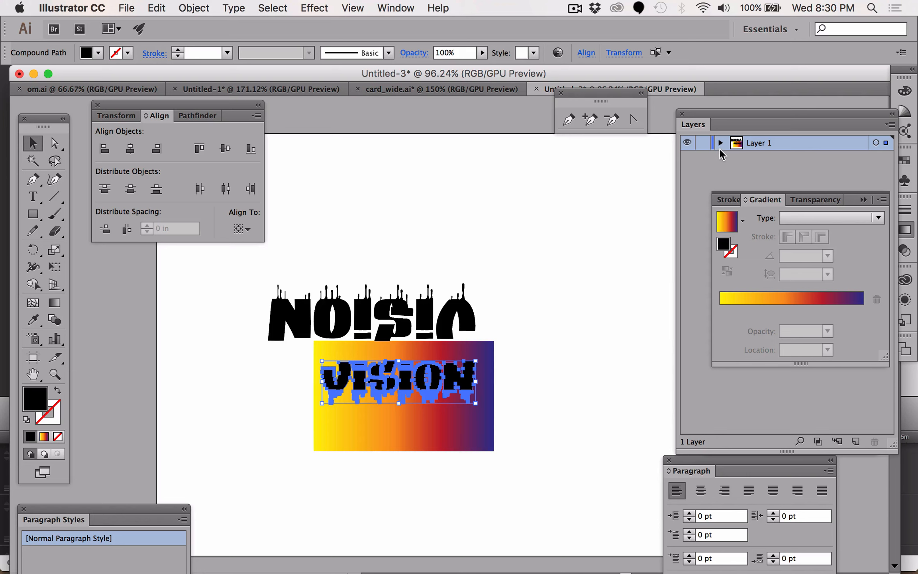
- Create a new layer and move it below Layer 1 in the layer stack
{"action": "left_click", "coordinate": [720, 144]}
{"action": "left_click", "coordinate": [786, 408]}
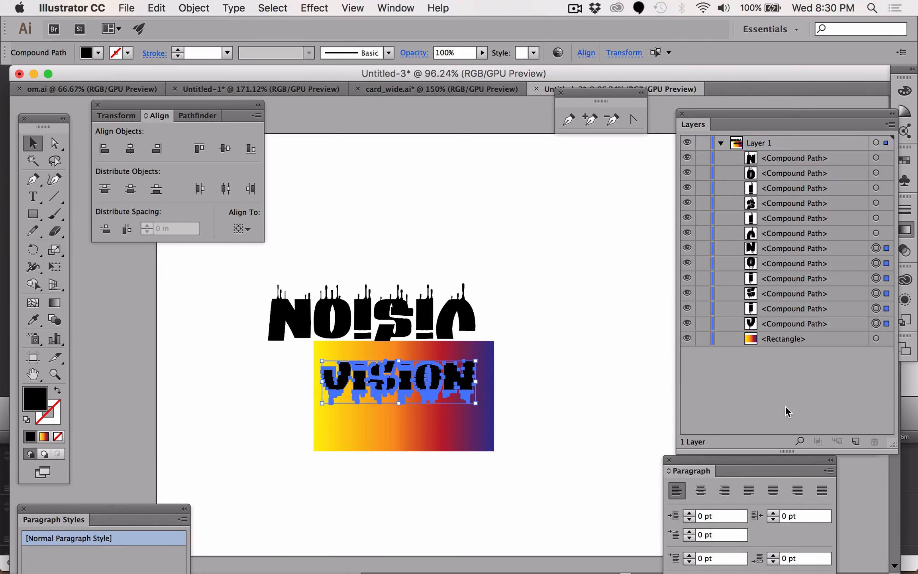
{"action": "left_click", "coordinate": [860, 440]}
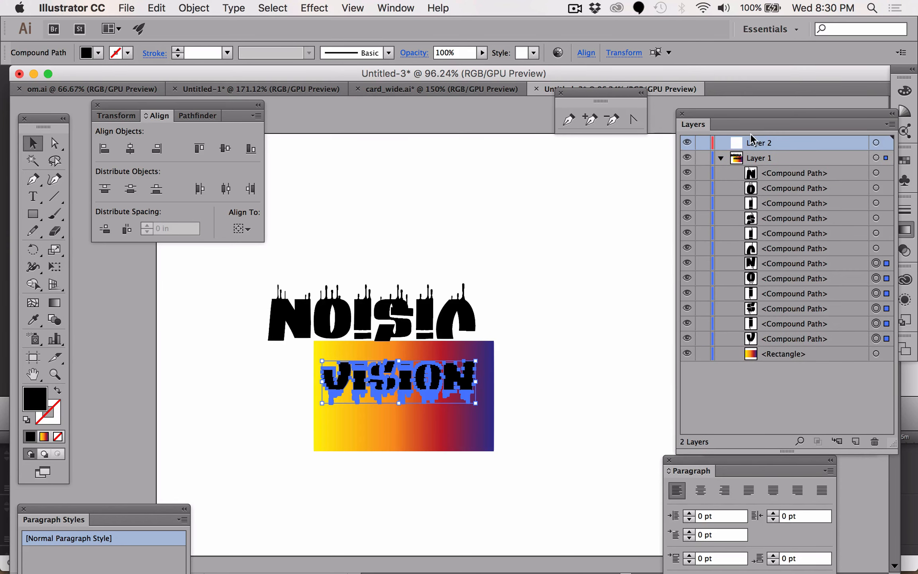
{"action": "left_click_drag", "start_coordinate": [751, 172], "coordinate": [779, 373]}
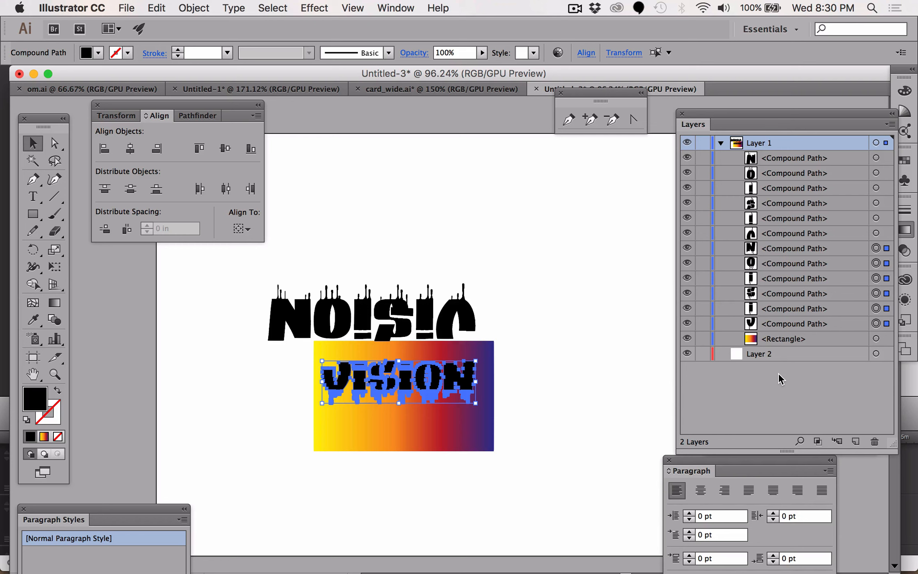
- Move the gradient rectangle into the new bottom layer and lock that layer
{"action": "left_click", "coordinate": [763, 338]}
{"action": "left_click_drag", "start_coordinate": [764, 339], "coordinate": [760, 355]}
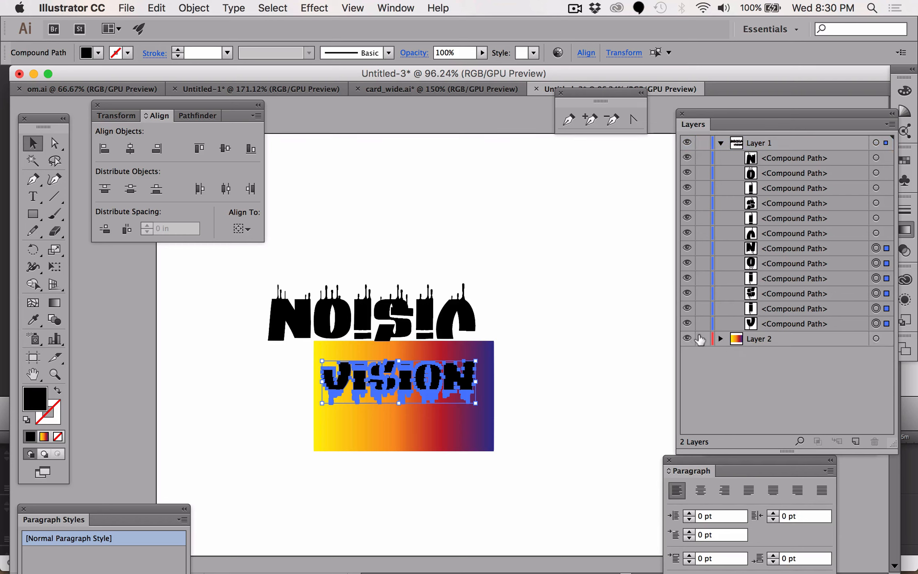
{"action": "left_click", "coordinate": [702, 339]}
- Set the fill of the selected lower VISION letters to white
{"action": "double_click", "coordinate": [32, 404]}
{"action": "left_click", "coordinate": [462, 292]}
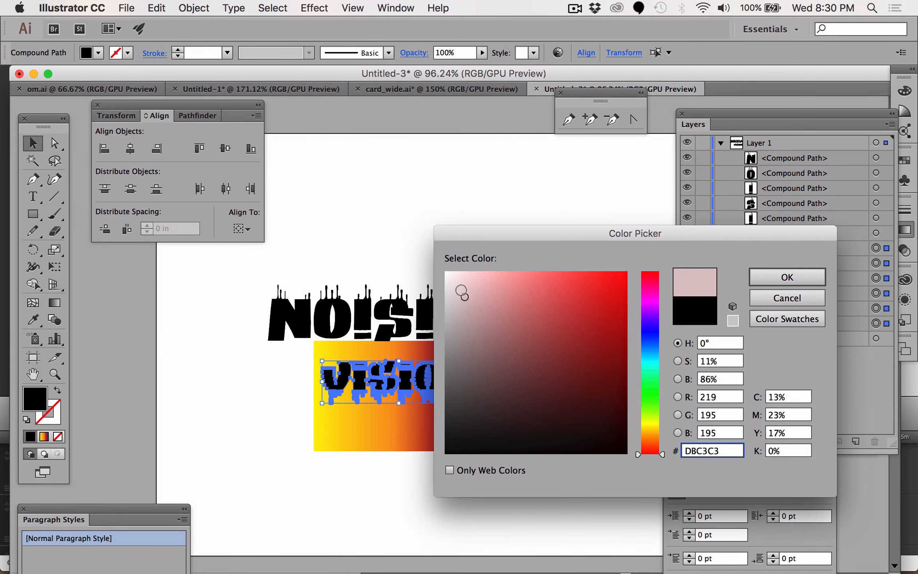
{"action": "left_click_drag", "start_coordinate": [462, 292], "coordinate": [447, 272]}
{"action": "left_click", "coordinate": [763, 281]}
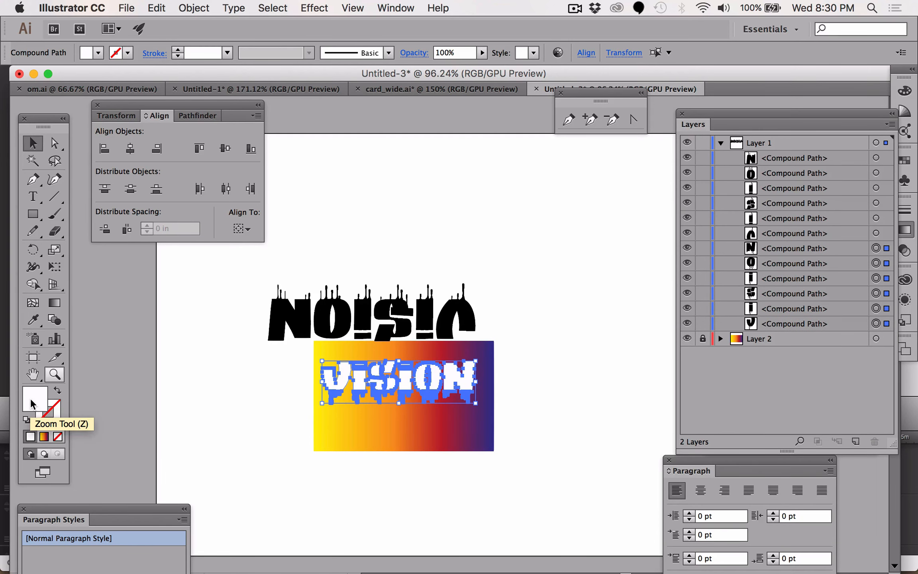
- Give the selected letters a white stroke and raise the stroke weight to 13 pt
{"action": "left_click_drag", "start_coordinate": [31, 400], "coordinate": [60, 425]}
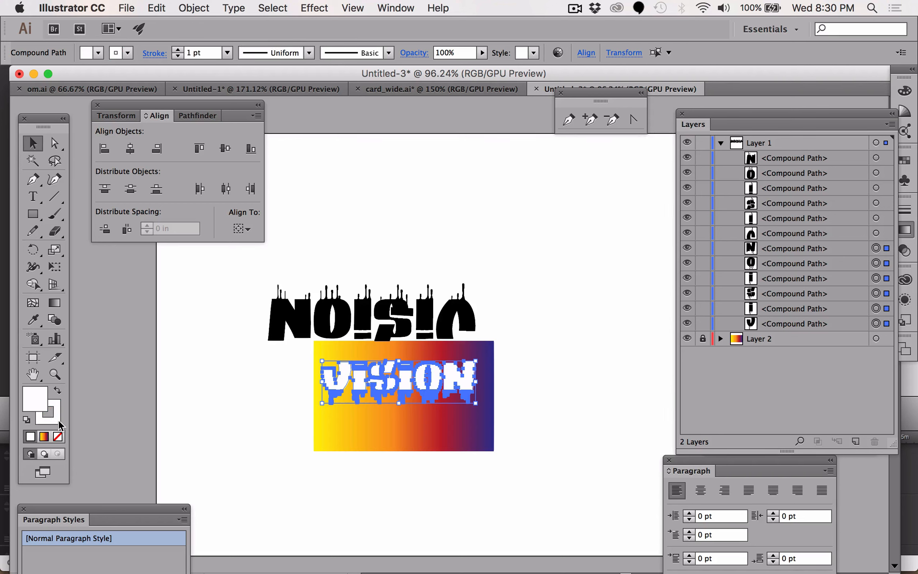
{"action": "left_click", "coordinate": [176, 49]}
{"action": "left_click", "coordinate": [177, 50]}
{"action": "left_click", "coordinate": [176, 49]}
{"action": "left_click", "coordinate": [177, 49]}
{"action": "left_click", "coordinate": [177, 50]}
{"action": "left_click", "coordinate": [177, 49]}
{"action": "left_click", "coordinate": [176, 49]}
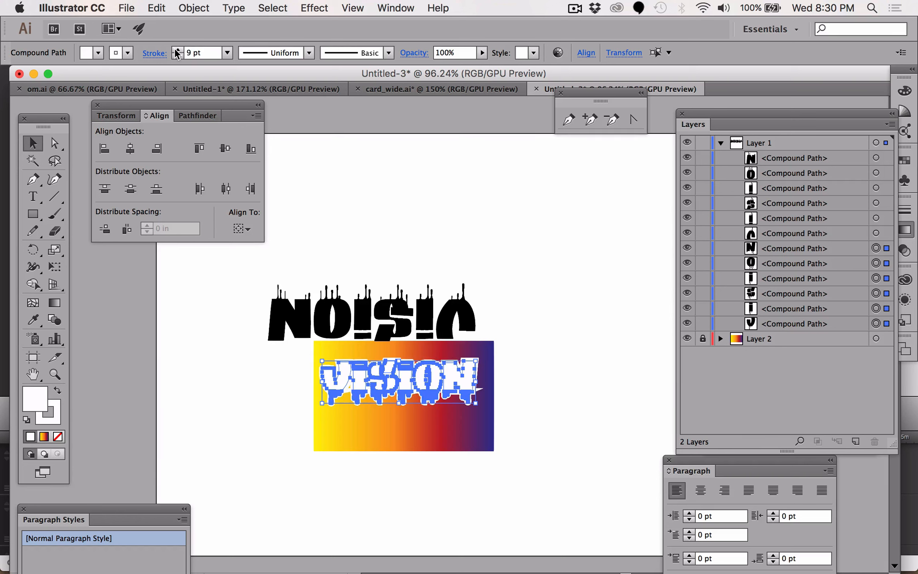
{"action": "left_click", "coordinate": [177, 49]}
{"action": "left_click", "coordinate": [176, 49]}
{"action": "left_click", "coordinate": [176, 50]}
{"action": "left_click", "coordinate": [177, 50]}
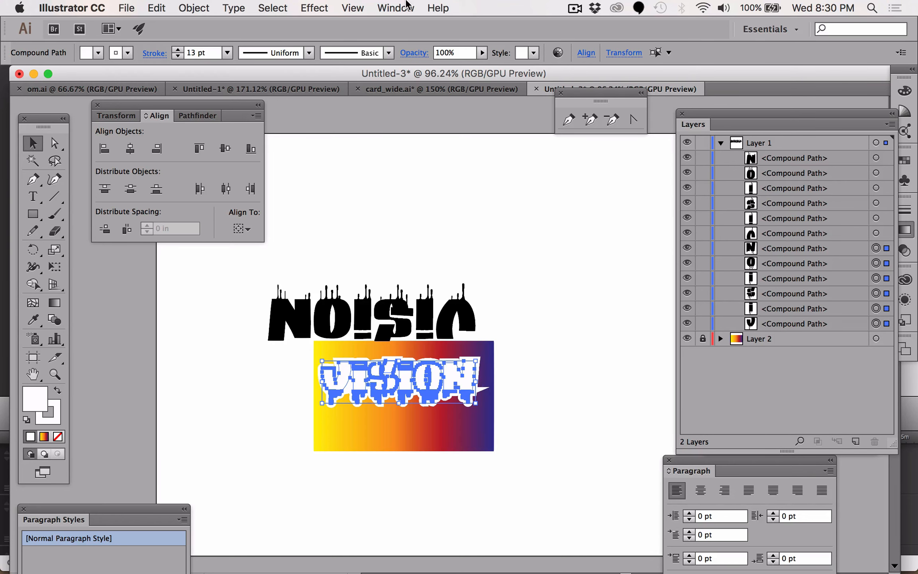
- Open the Stroke panel and show its full options
{"action": "left_click", "coordinate": [395, 8]}
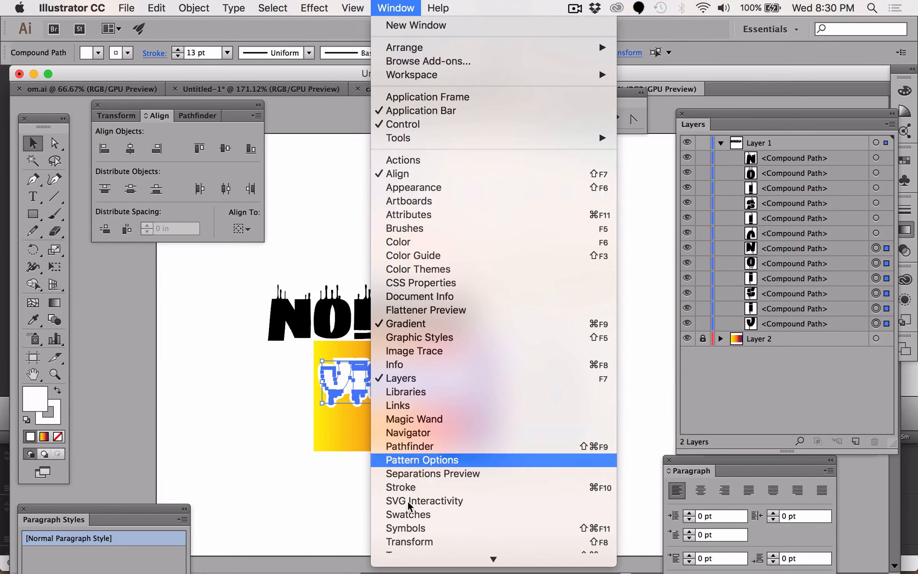
{"action": "left_click", "coordinate": [408, 488]}
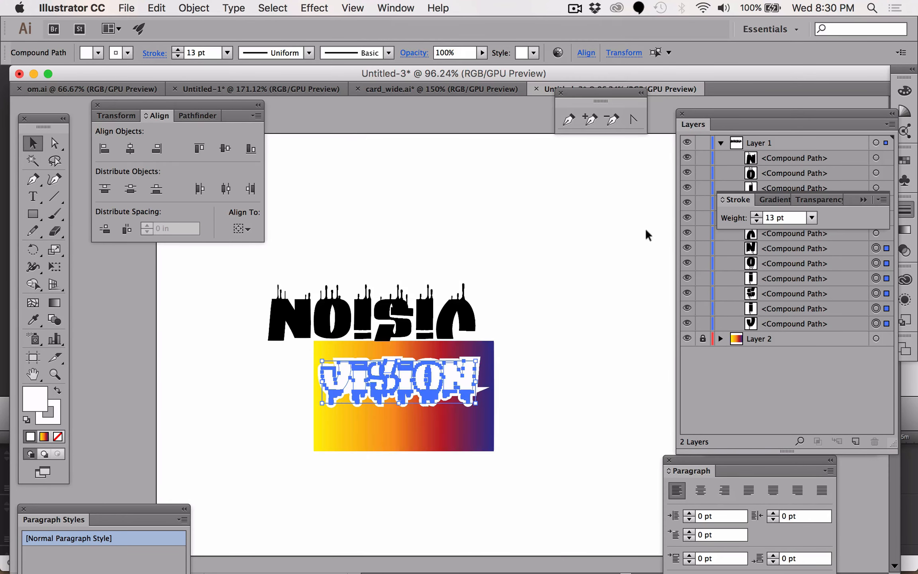
{"action": "left_click_drag", "start_coordinate": [736, 200], "coordinate": [459, 128]}
{"action": "left_click", "coordinate": [606, 128]}
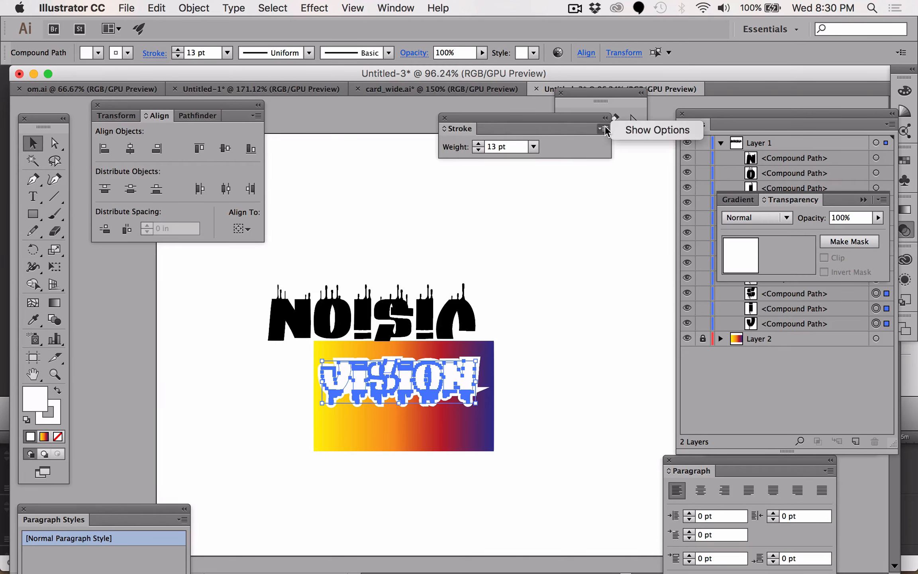
{"action": "left_click", "coordinate": [630, 131]}
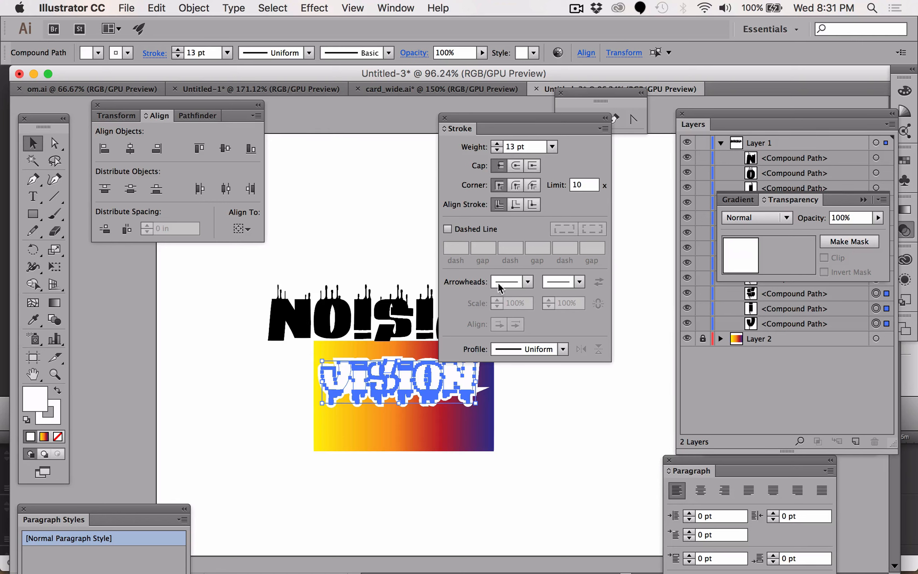
- Set the stroke's corner style to round join
{"action": "left_click", "coordinate": [514, 185]}
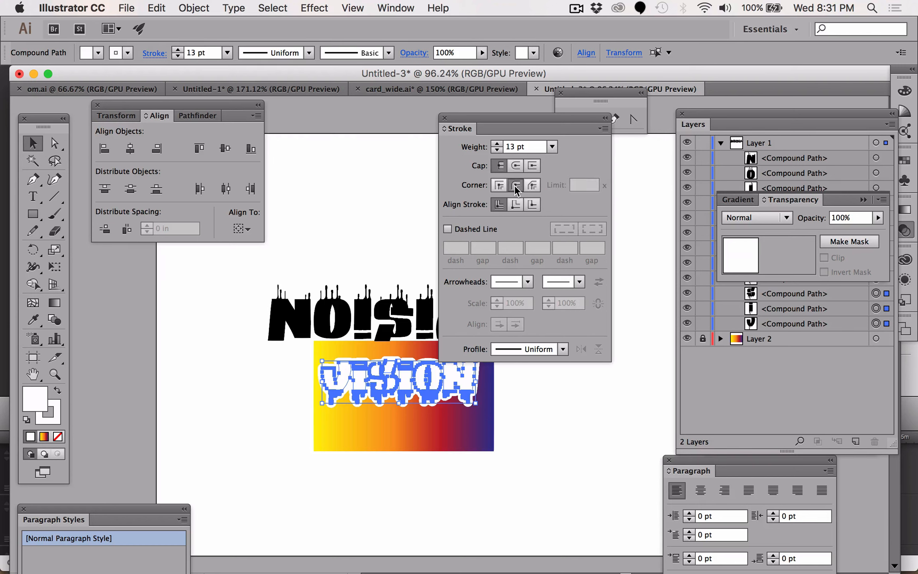
{"action": "left_click", "coordinate": [506, 183]}
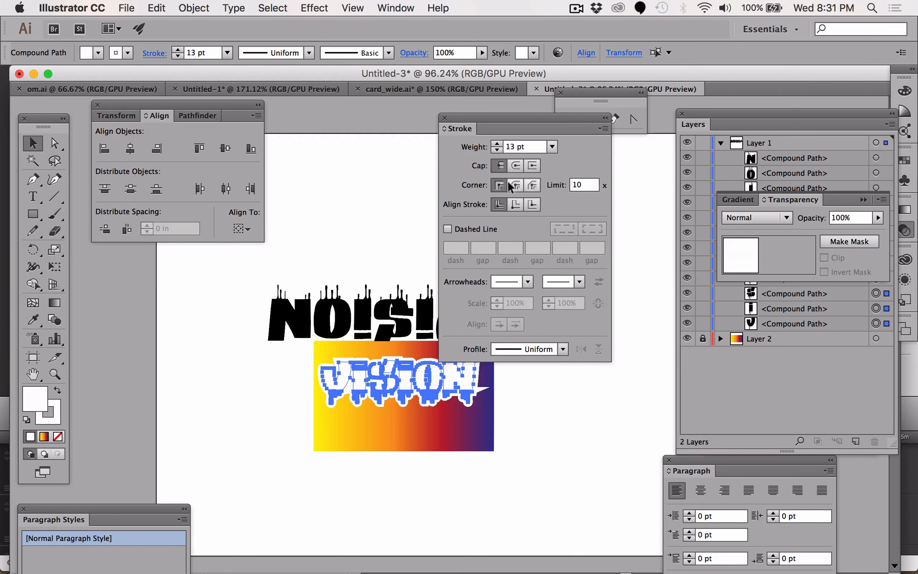
{"action": "key", "text": "z"}
{"action": "left_click_drag", "start_coordinate": [500, 422], "coordinate": [455, 365]}
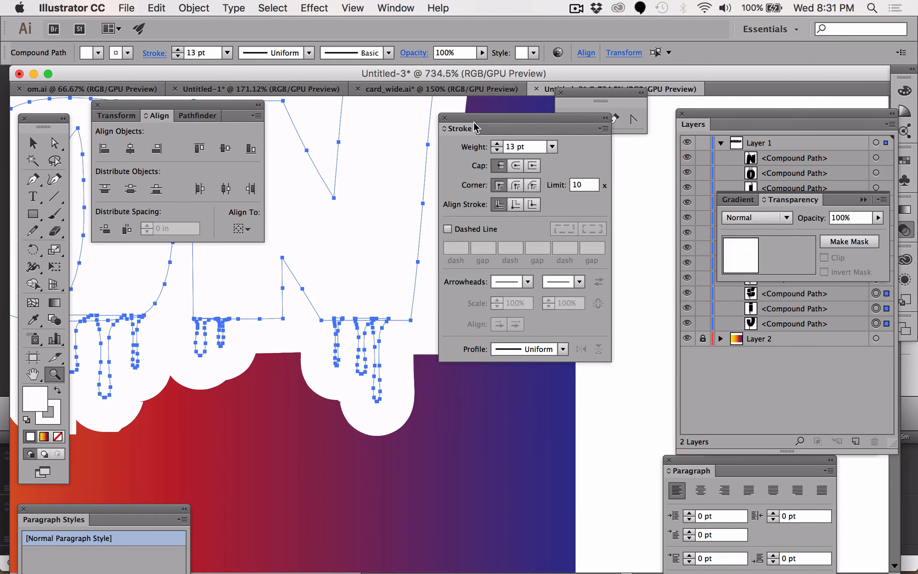
{"action": "left_click_drag", "start_coordinate": [485, 123], "coordinate": [601, 98]}
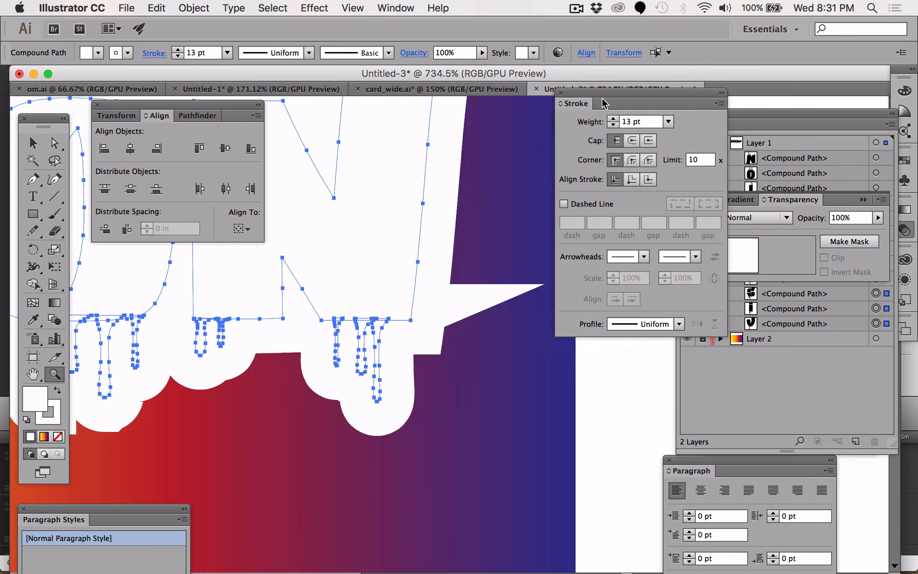
{"action": "left_click", "coordinate": [633, 161]}
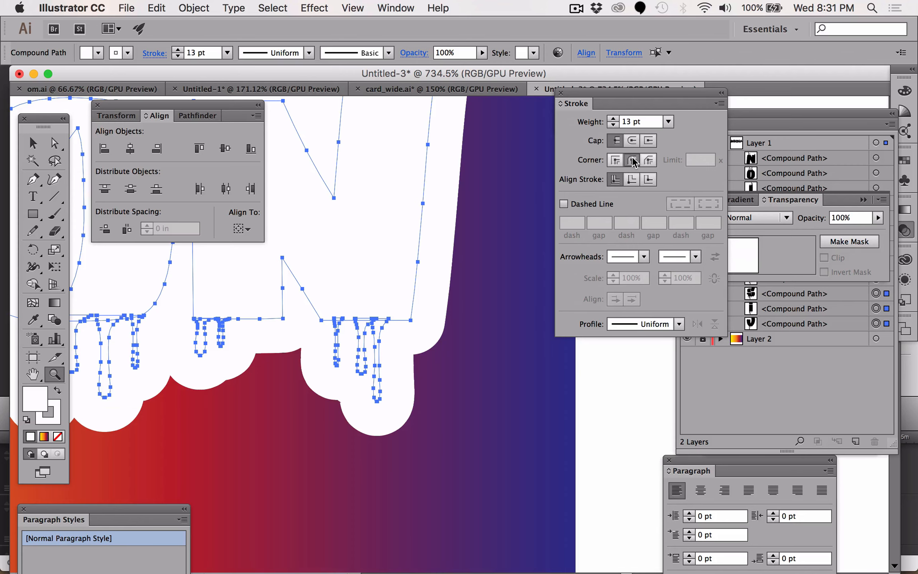
- Paste the copied black VISION letters in front of the white-stroked letters
{"action": "key", "text": "super+minus"}
{"action": "key", "text": "super+minus"}
{"action": "key", "text": "super+minus"}
{"action": "key", "text": "super+minus"}
{"action": "key", "text": "super+minus"}
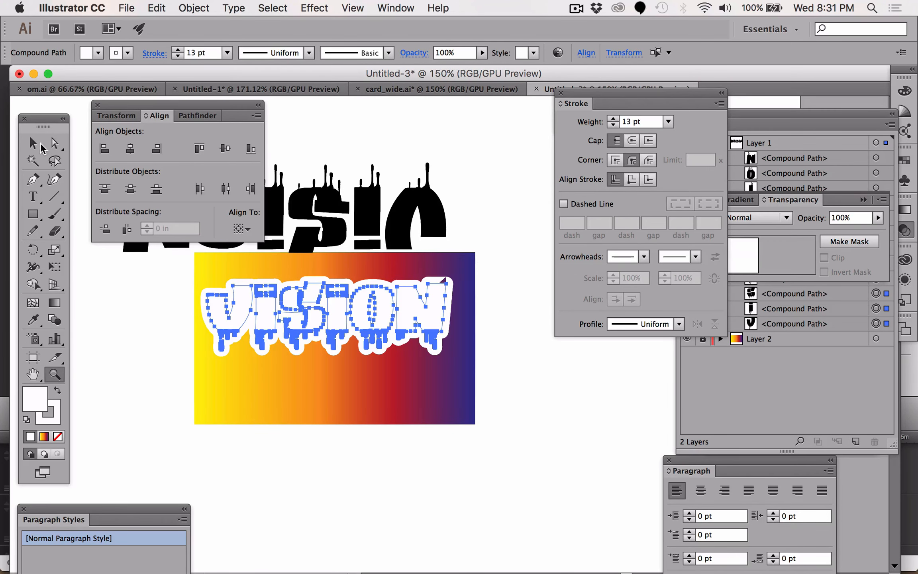
{"action": "key", "text": "v"}
{"action": "left_click", "coordinate": [151, 327]}
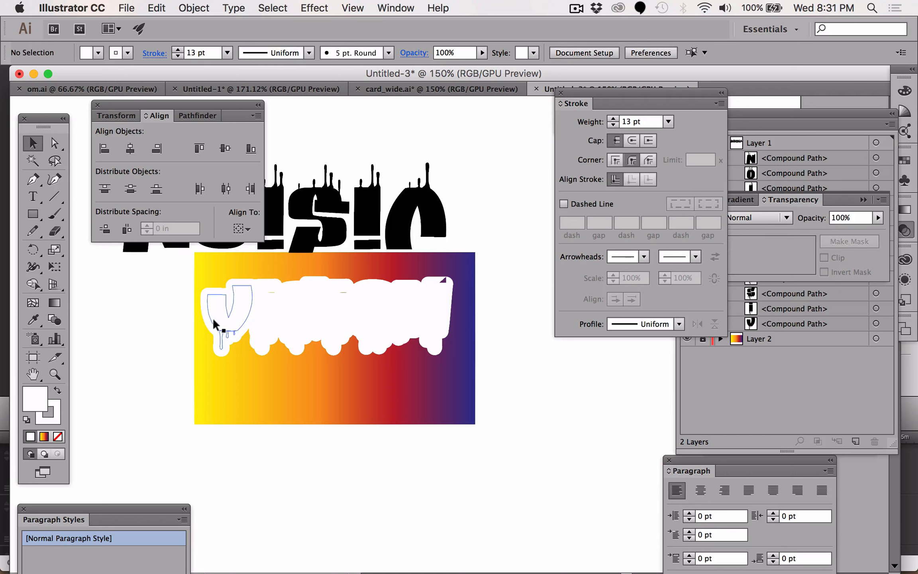
{"action": "left_click", "coordinate": [159, 5]}
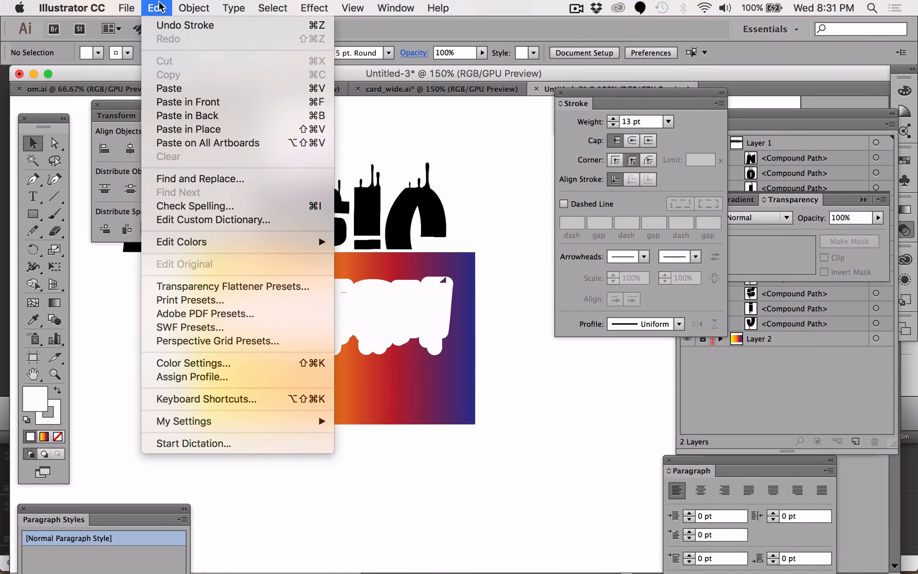
{"action": "left_click", "coordinate": [180, 102]}
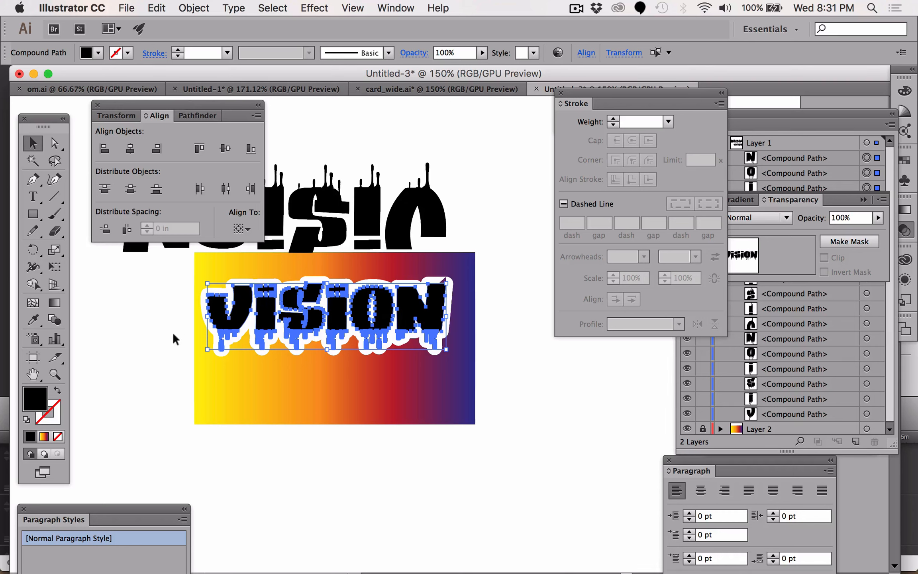
{"action": "left_click", "coordinate": [156, 337]}
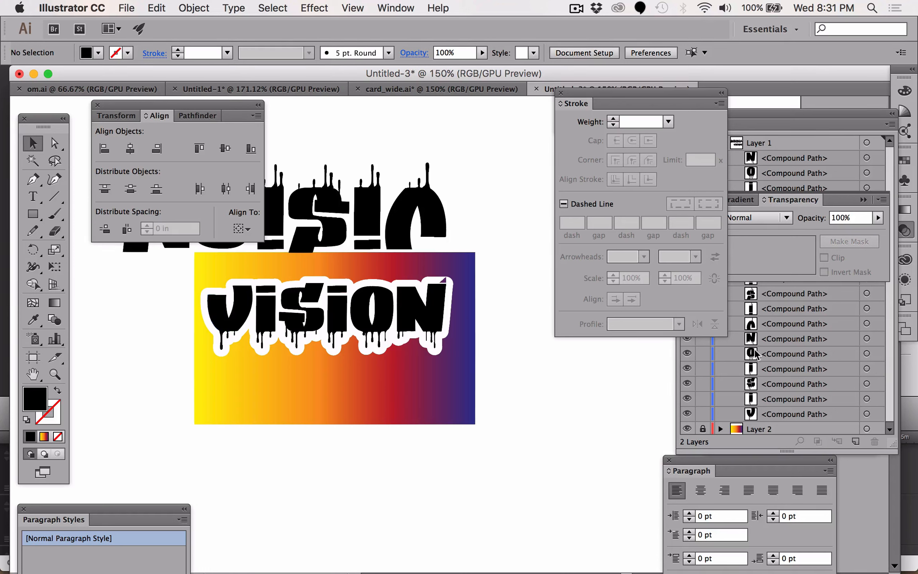
- Examine the Layers panel to locate the pasted and the white-stroked letter objects
{"action": "left_click", "coordinate": [430, 313]}
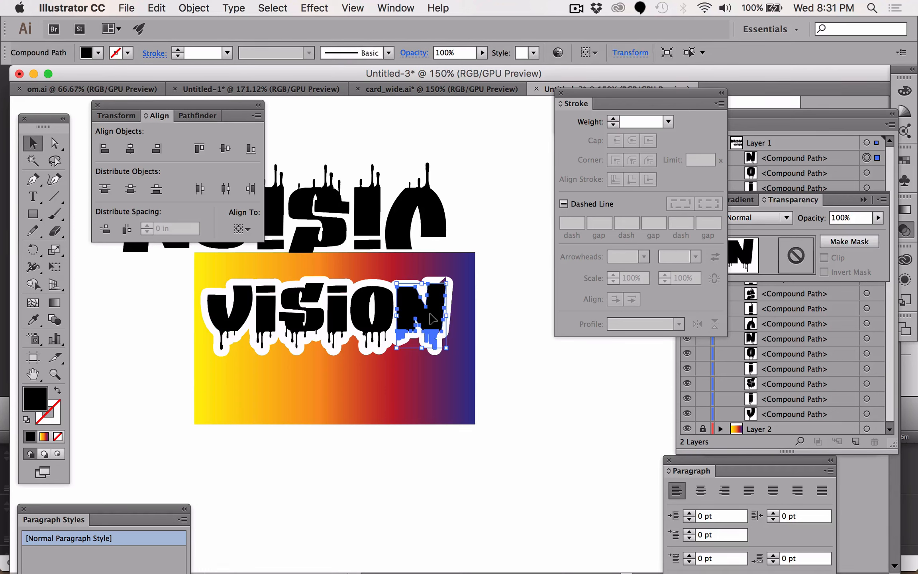
{"action": "left_click_drag", "start_coordinate": [649, 108], "coordinate": [598, 131]}
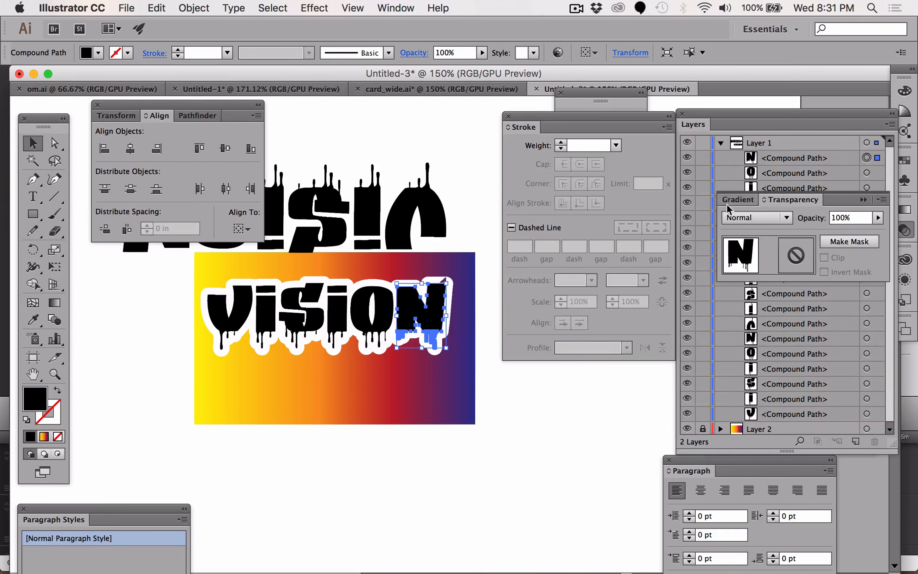
{"action": "left_click", "coordinate": [862, 199]}
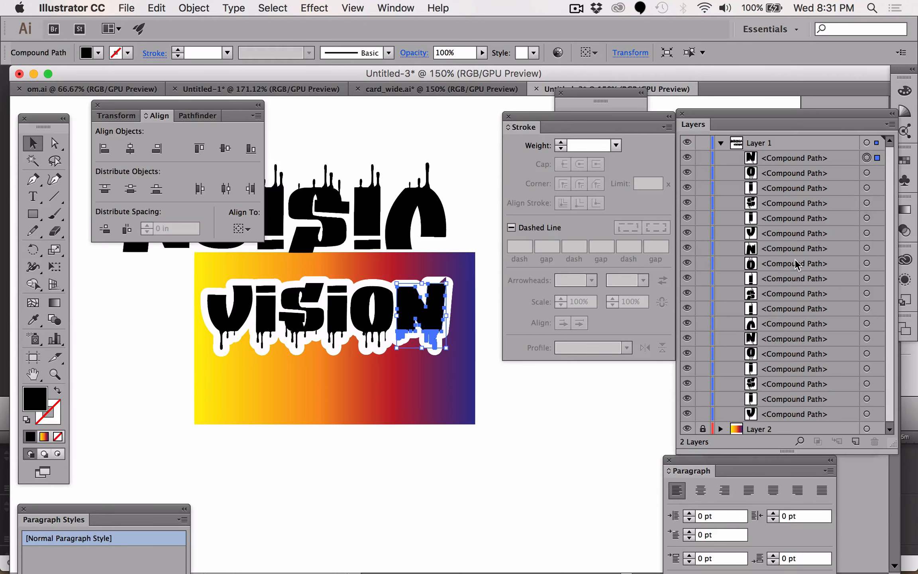
{"action": "scroll", "coordinate": [795, 259], "scroll_direction": "down", "scroll_amount": 1}
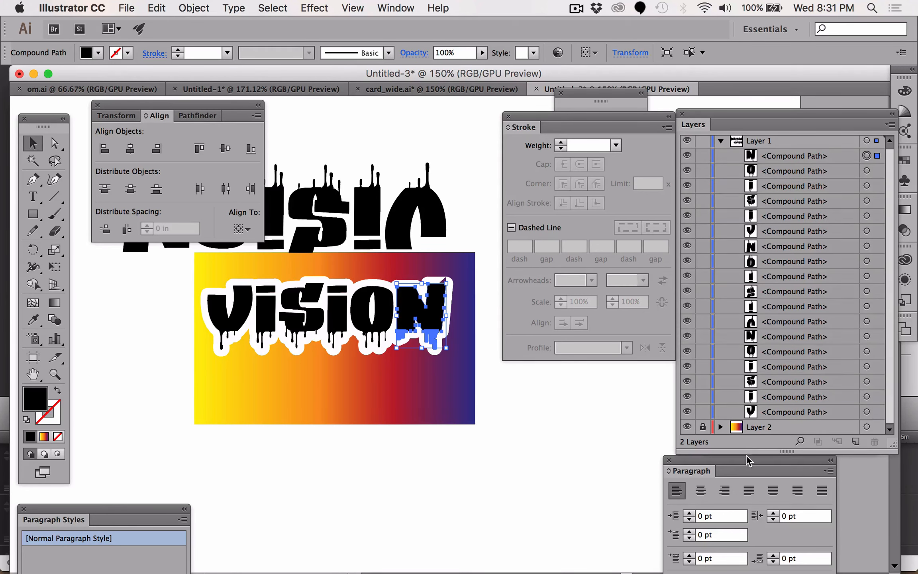
{"action": "left_click", "coordinate": [520, 400]}
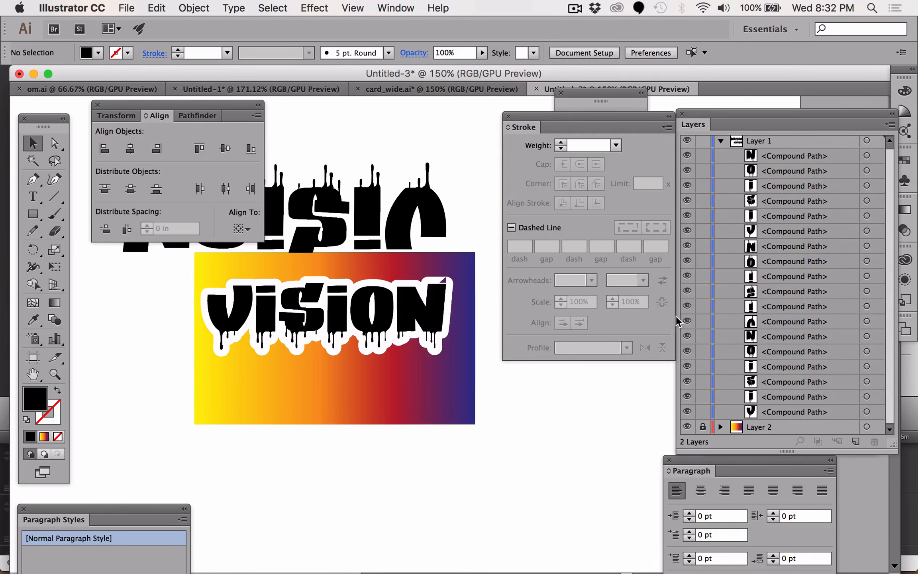
{"action": "left_click", "coordinate": [721, 141]}
{"action": "left_click", "coordinate": [721, 142]}
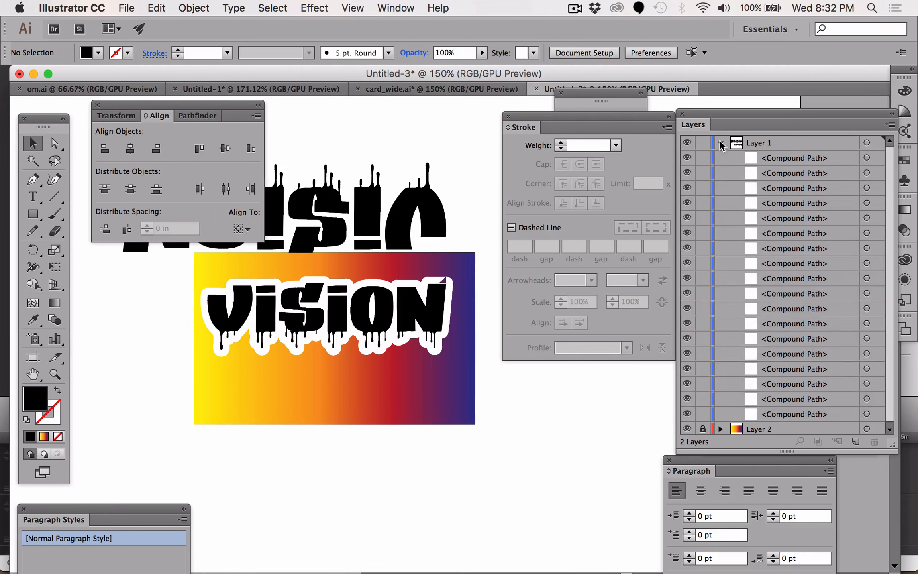
- Select the six white-stroked letter copies through their layer targets
{"action": "left_click", "coordinate": [867, 339]}
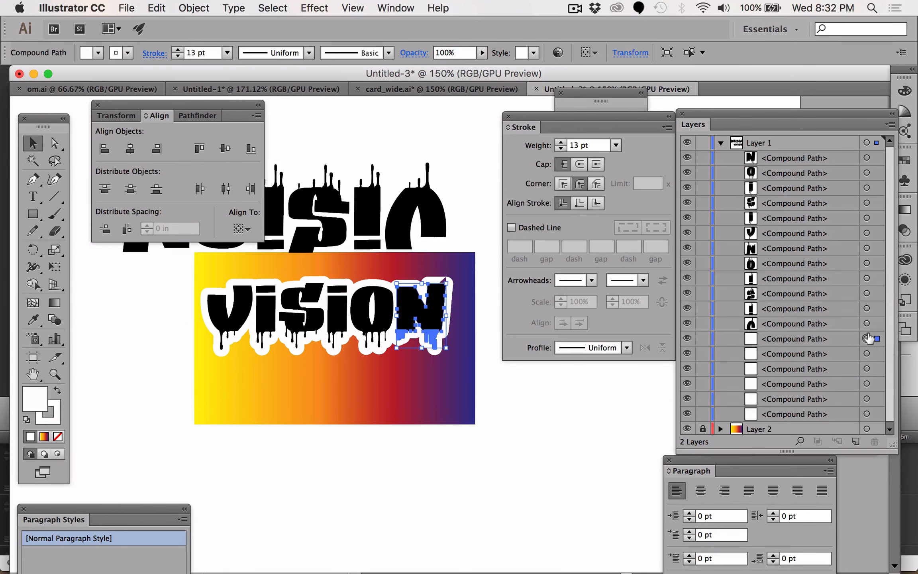
{"action": "left_click", "coordinate": [867, 354], "text": "shift"}
{"action": "left_click", "coordinate": [866, 369], "text": "shift"}
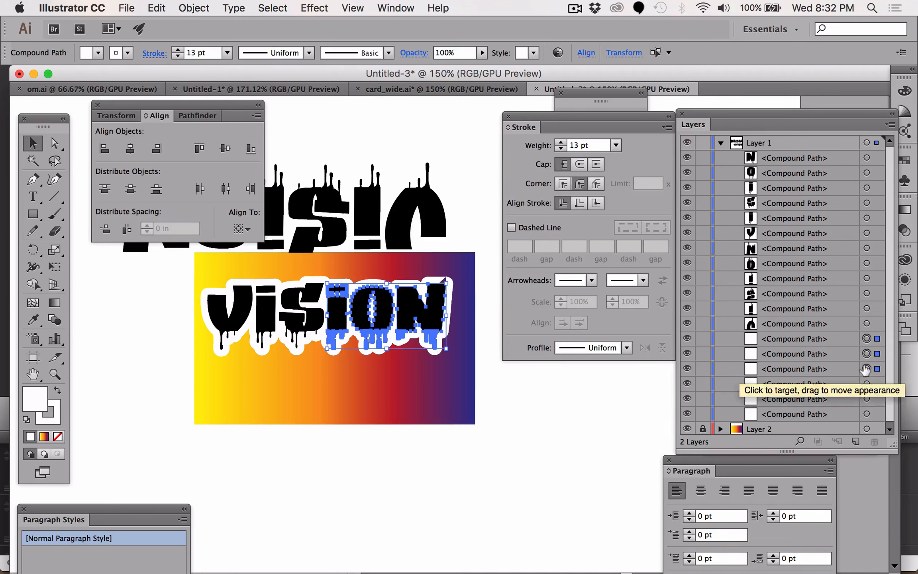
{"action": "left_click", "coordinate": [866, 384], "text": "shift"}
{"action": "left_click", "coordinate": [867, 399], "text": "shift"}
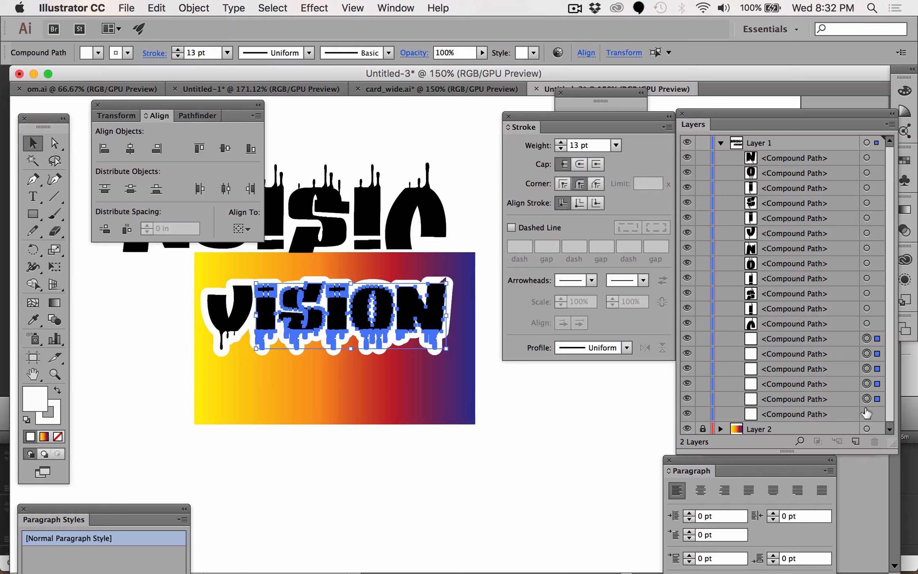
{"action": "left_click", "coordinate": [867, 414], "text": "shift"}
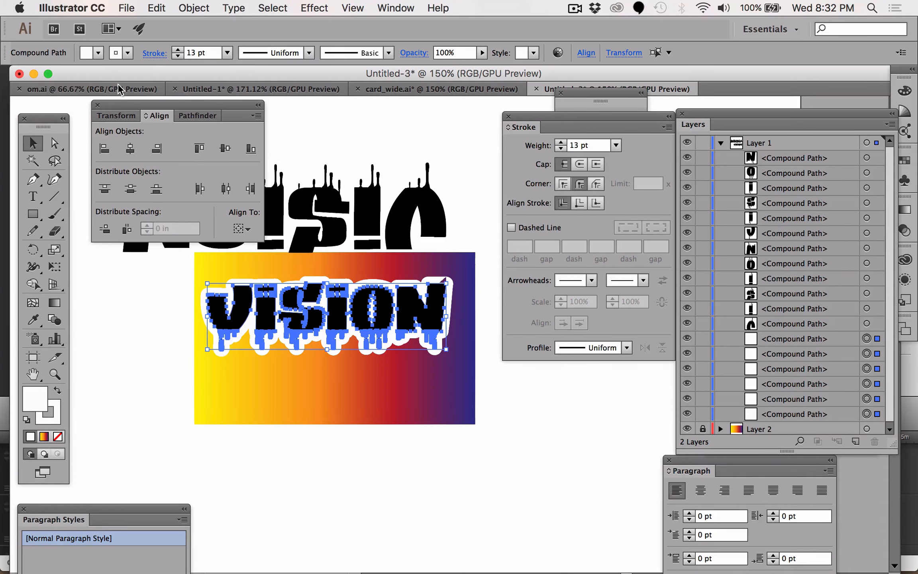
{"action": "left_click", "coordinate": [156, 8]}
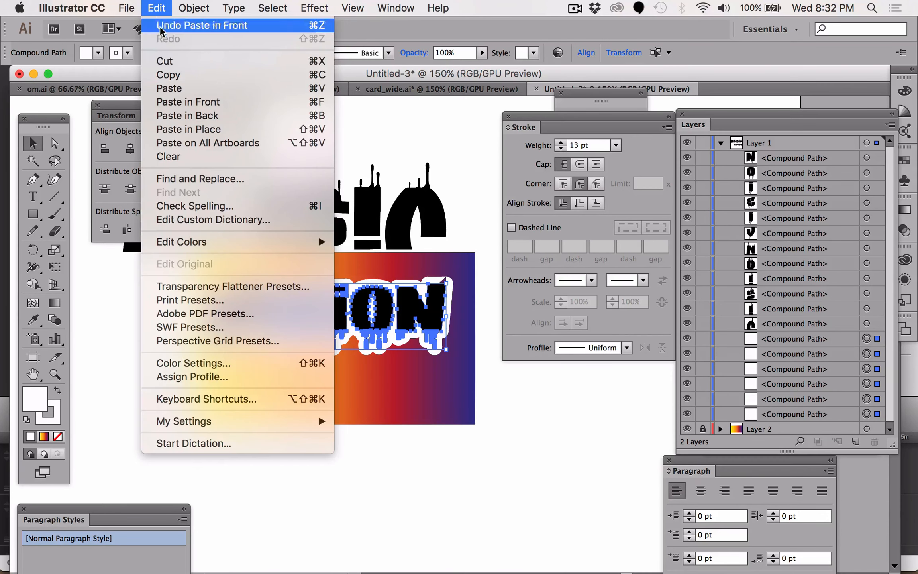
- Paste the black VISION letters in front of the white-stroked copies and give them an orange fill and stroke
{"action": "left_click", "coordinate": [180, 101]}
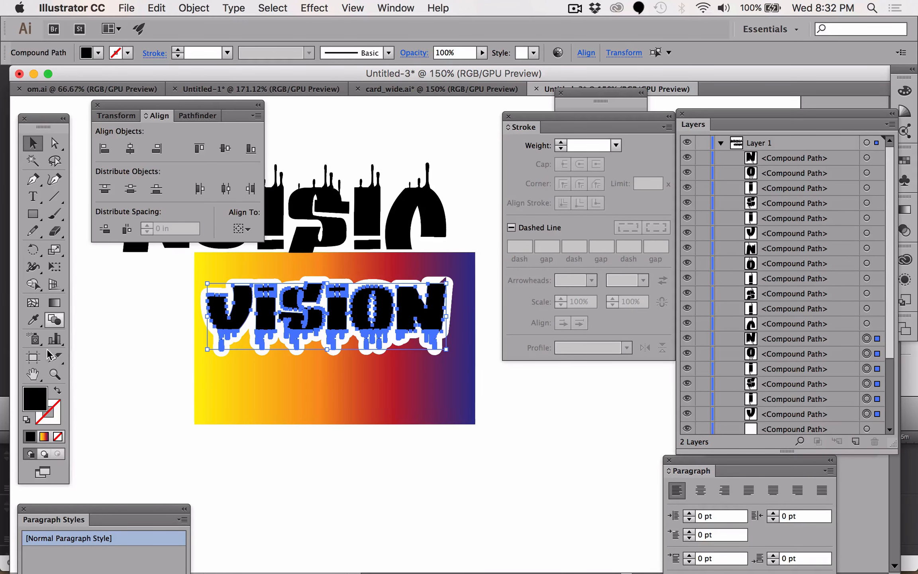
{"action": "double_click", "coordinate": [37, 398]}
{"action": "mouse_move", "coordinate": [574, 315]}
{"action": "left_mouse_down"}
{"action": "mouse_move", "coordinate": [585, 293]}
{"action": "mouse_move", "coordinate": [602, 284]}
{"action": "mouse_move", "coordinate": [608, 295]}
{"action": "mouse_move", "coordinate": [637, 270]}
{"action": "left_mouse_up"}
{"action": "left_click", "coordinate": [654, 418]}
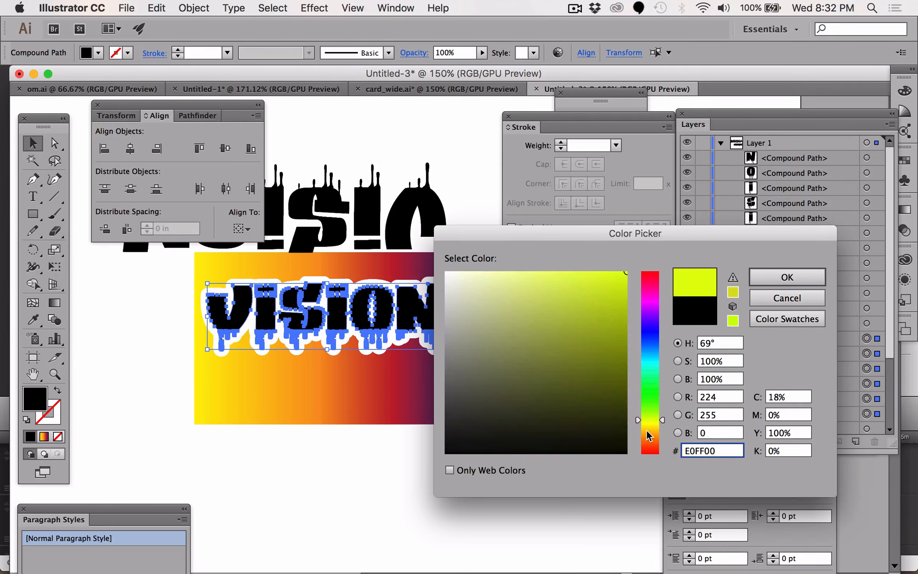
{"action": "left_click", "coordinate": [649, 433]}
{"action": "left_click", "coordinate": [759, 275]}
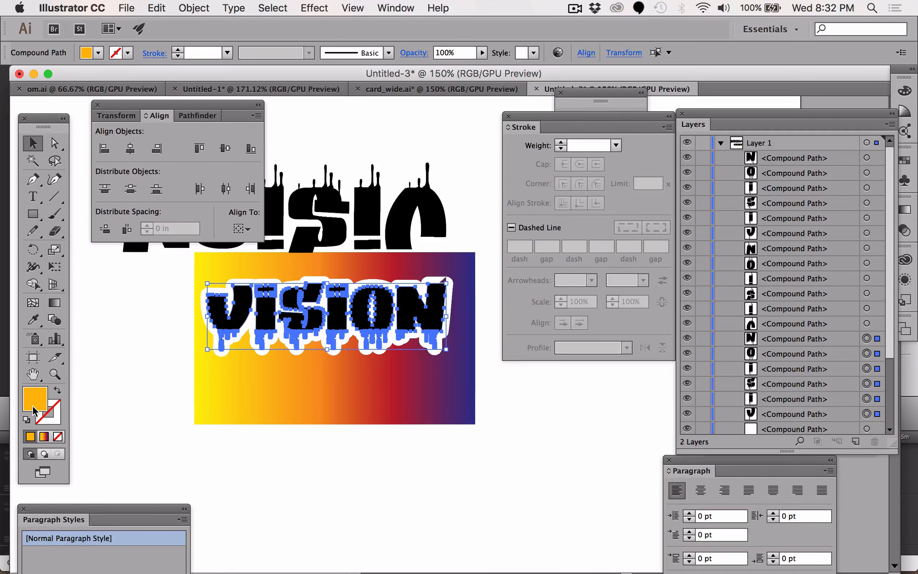
{"action": "left_click_drag", "start_coordinate": [35, 401], "coordinate": [53, 417]}
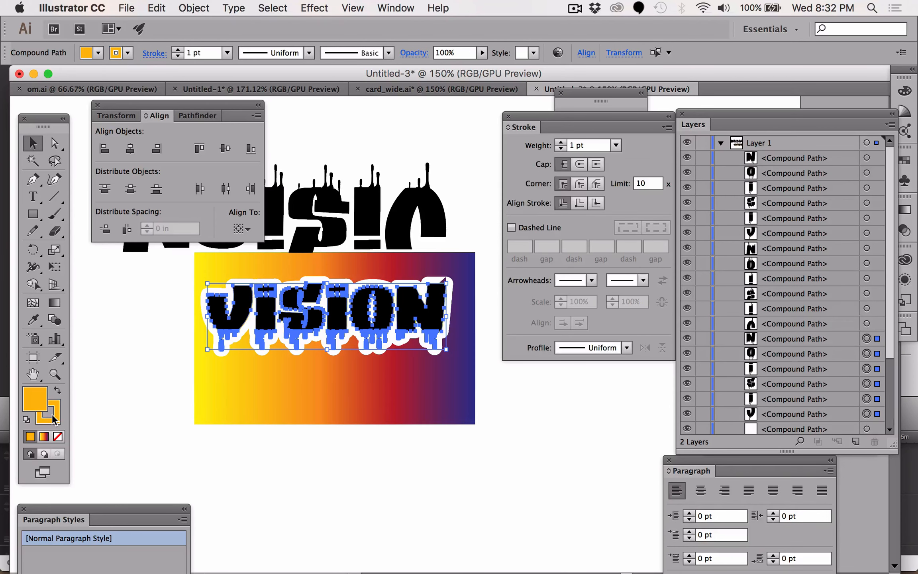
- Set the orange stroke weight to 4 pt with round corner joins
{"action": "left_click", "coordinate": [178, 49]}
{"action": "left_click", "coordinate": [178, 49]}
{"action": "left_click", "coordinate": [178, 49]}
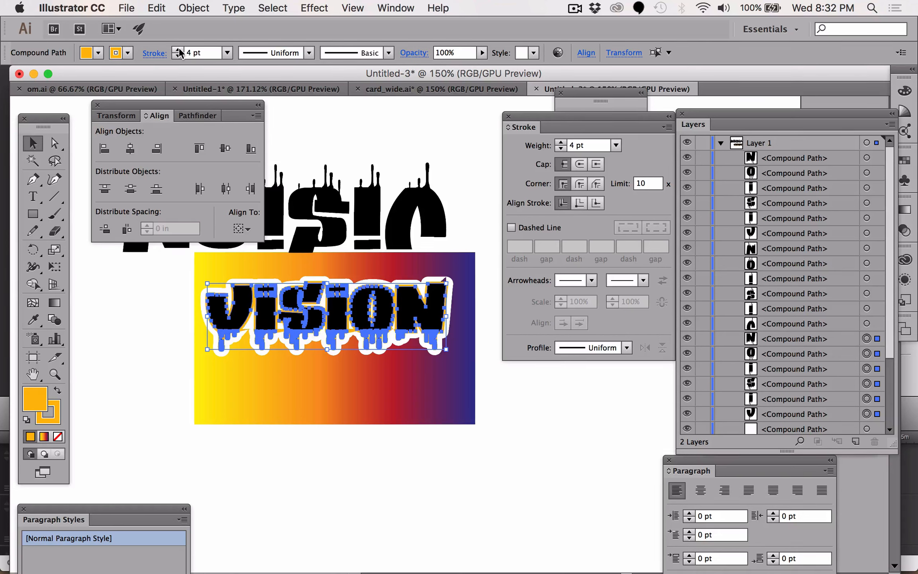
{"action": "left_click", "coordinate": [578, 184]}
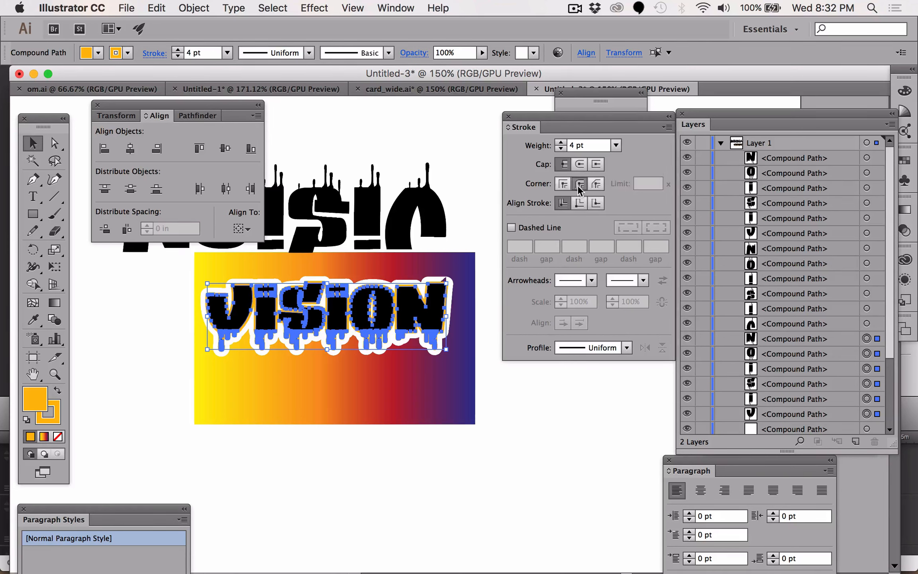
{"action": "left_click", "coordinate": [121, 357]}
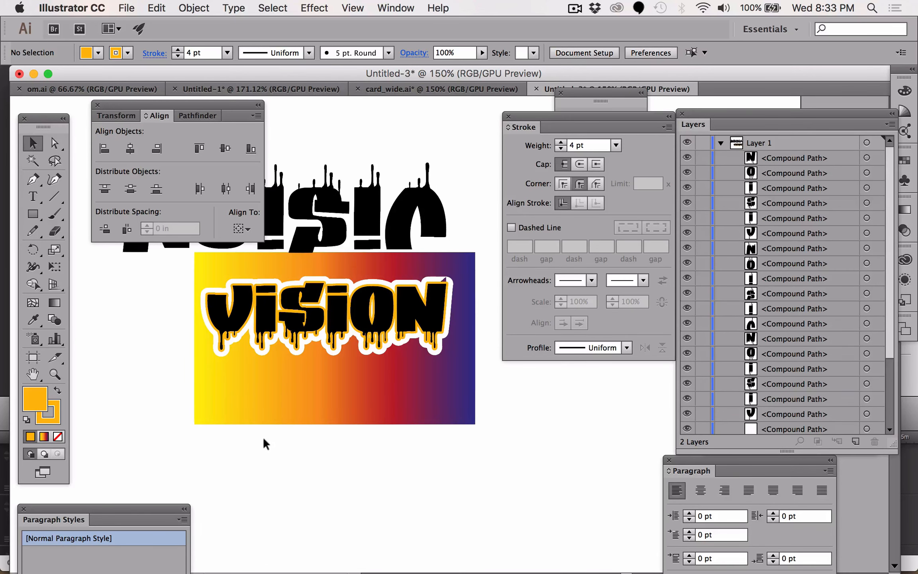
- Zoom in on the final N and move its black and orange copies aside to expose the white-stroked N
{"action": "key", "text": "z"}
{"action": "left_click", "coordinate": [442, 297]}
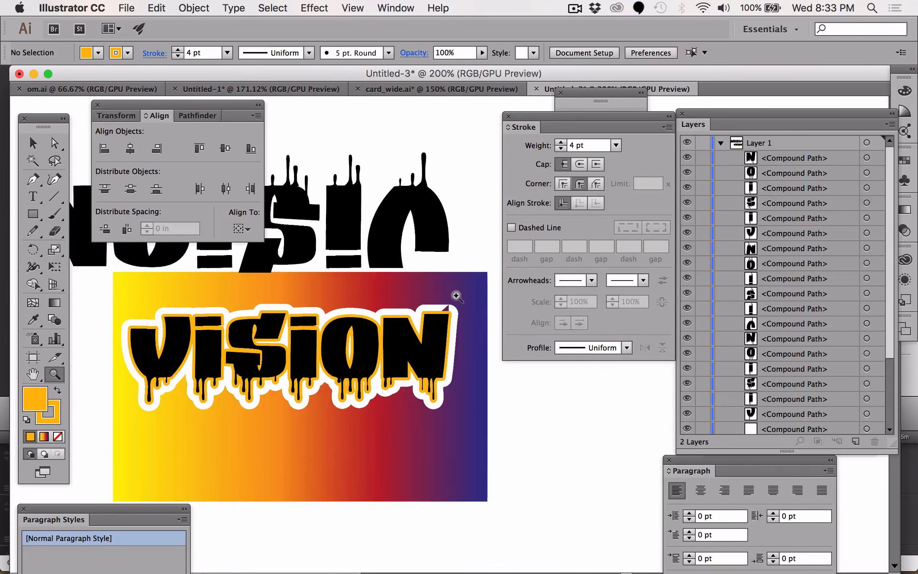
{"action": "left_click", "coordinate": [454, 326]}
{"action": "left_click", "coordinate": [430, 291]}
{"action": "left_click", "coordinate": [462, 353]}
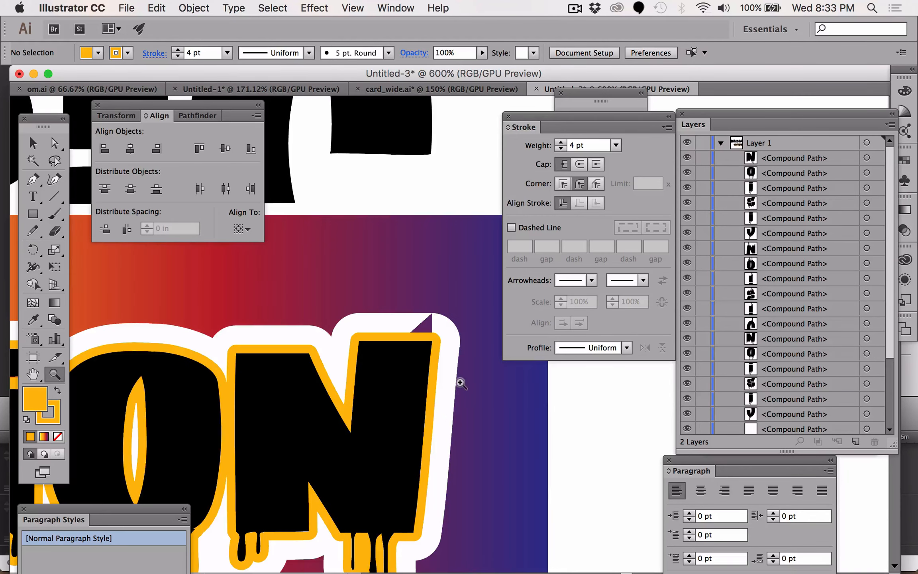
{"action": "left_click", "coordinate": [457, 384]}
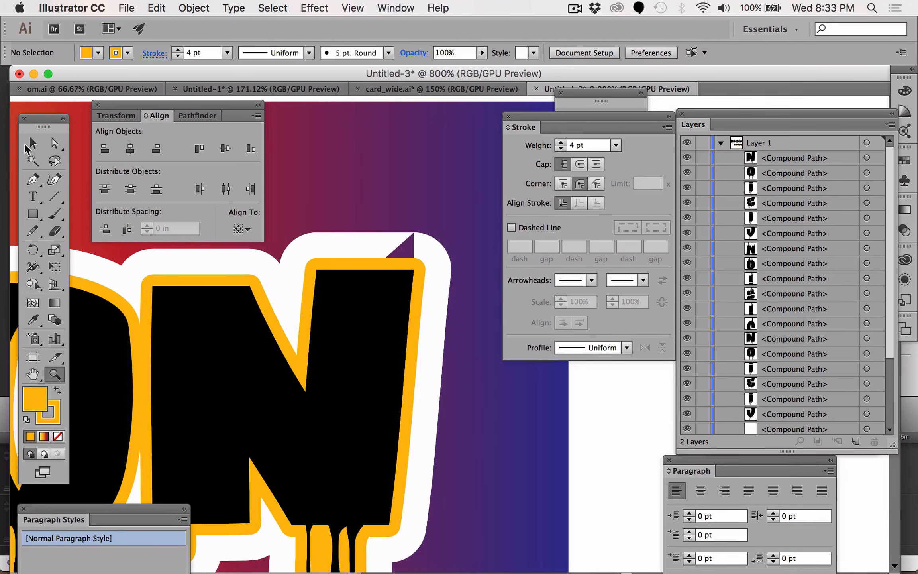
{"action": "left_click", "coordinate": [33, 142]}
{"action": "left_click_drag", "start_coordinate": [371, 351], "coordinate": [584, 447]}
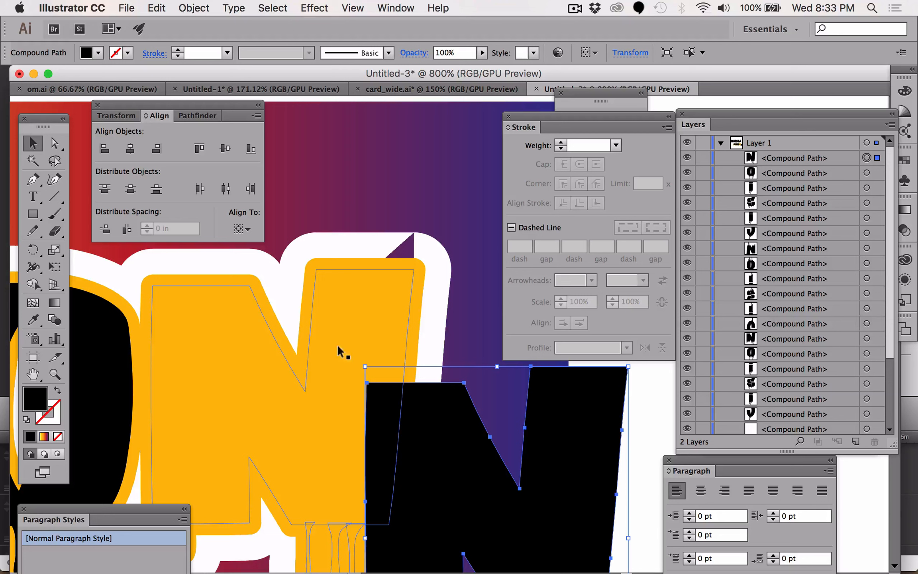
{"action": "left_click", "coordinate": [267, 386]}
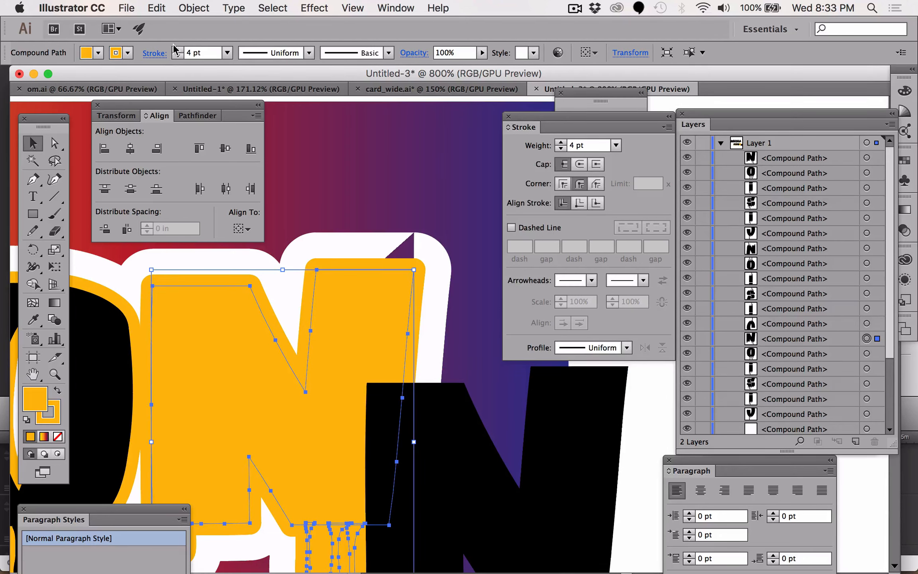
{"action": "mouse_move", "coordinate": [279, 330]}
{"action": "left_mouse_down"}
{"action": "mouse_move", "coordinate": [558, 412]}
{"action": "mouse_move", "coordinate": [629, 410]}
{"action": "left_mouse_up"}
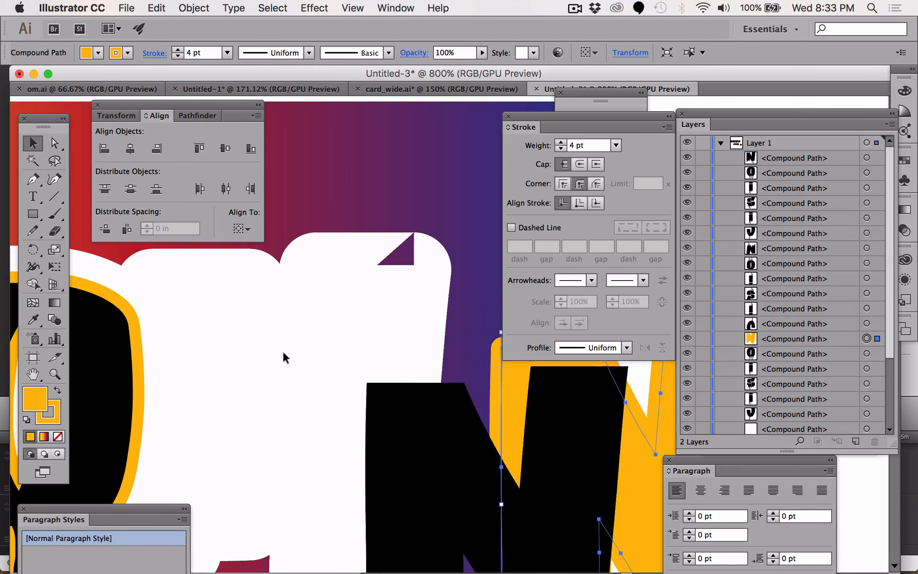
- Expand the white-stroked N's fill and stroke into outlines
{"action": "left_click", "coordinate": [253, 359]}
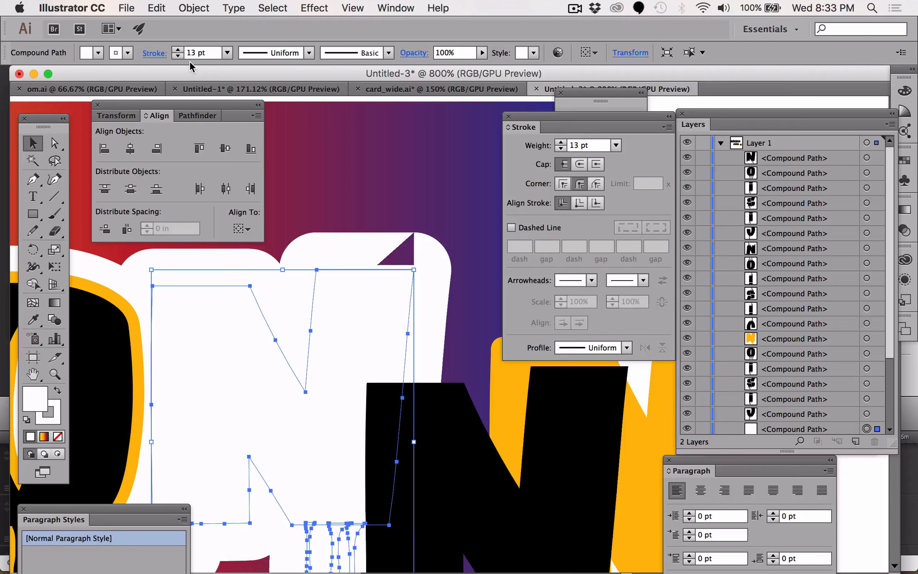
{"action": "left_click", "coordinate": [396, 251]}
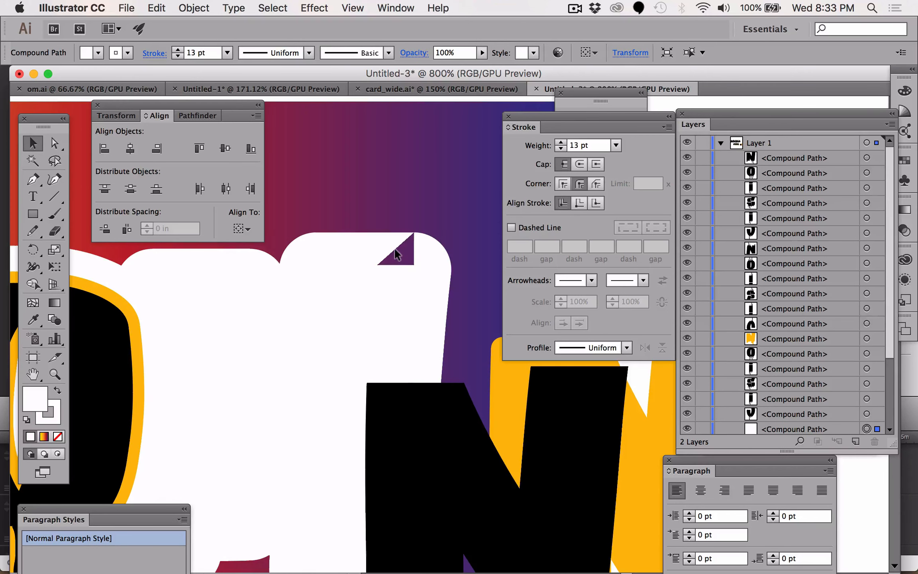
{"action": "left_click", "coordinate": [385, 291]}
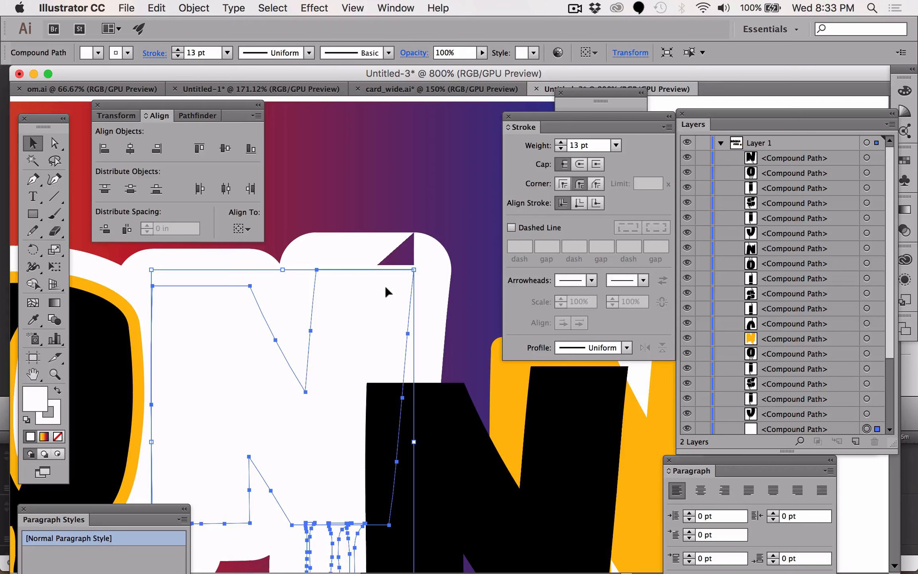
{"action": "left_click", "coordinate": [195, 8]}
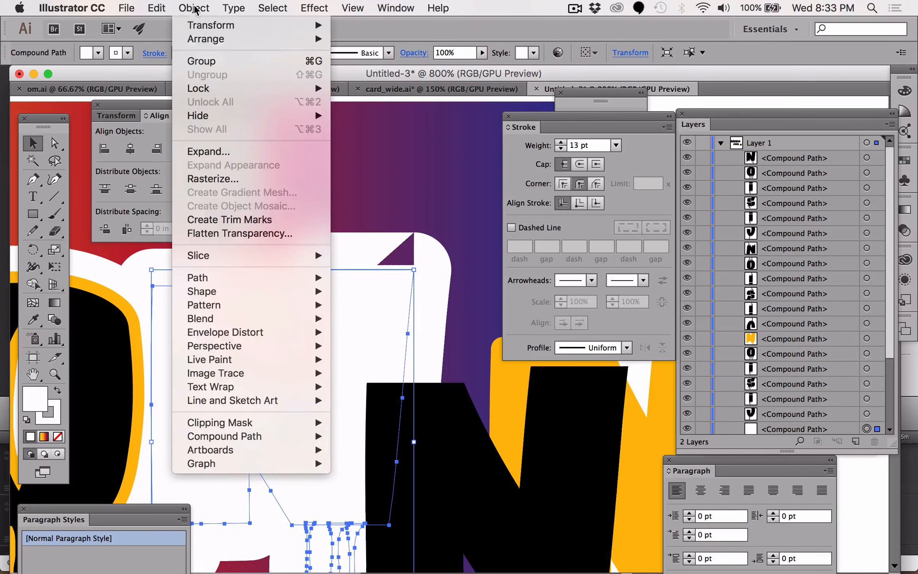
{"action": "left_click", "coordinate": [205, 153]}
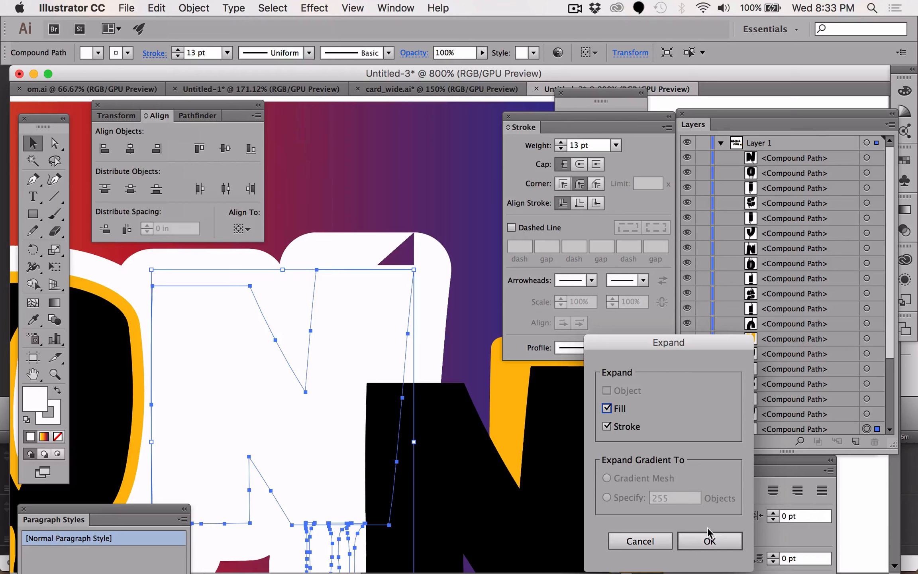
{"action": "left_click", "coordinate": [709, 540]}
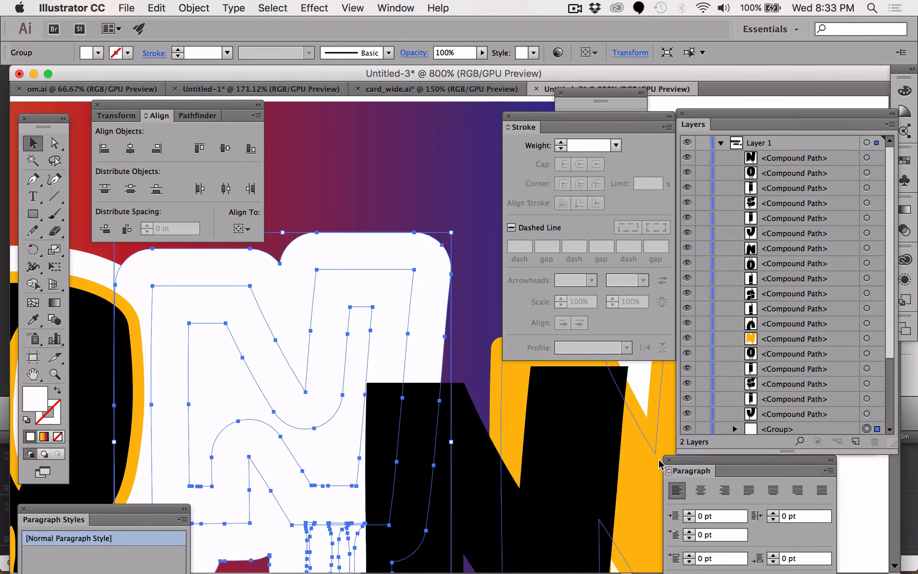
- Move the black N back into place over the expanded white N
{"action": "left_click", "coordinate": [574, 464]}
{"action": "left_click_drag", "start_coordinate": [574, 464], "coordinate": [255, 390]}
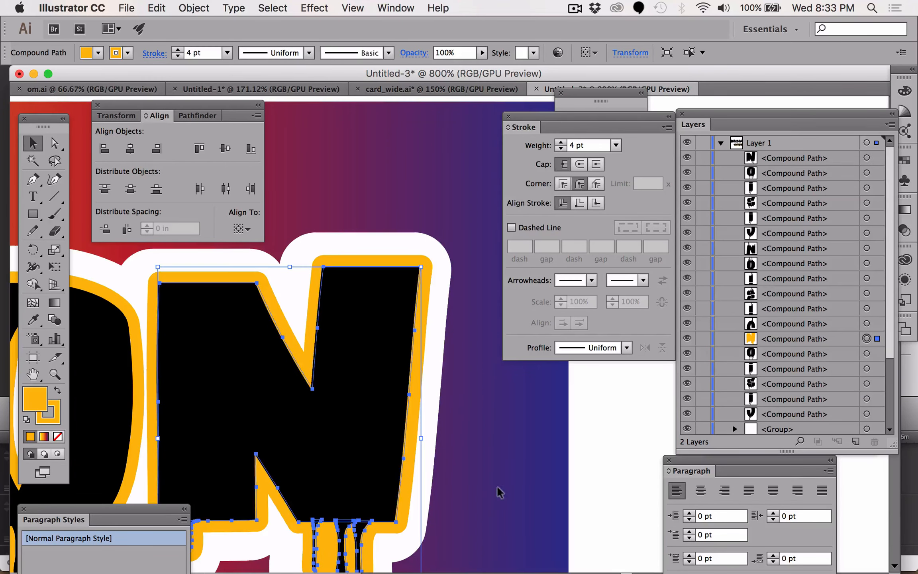
{"action": "left_click", "coordinate": [523, 511]}
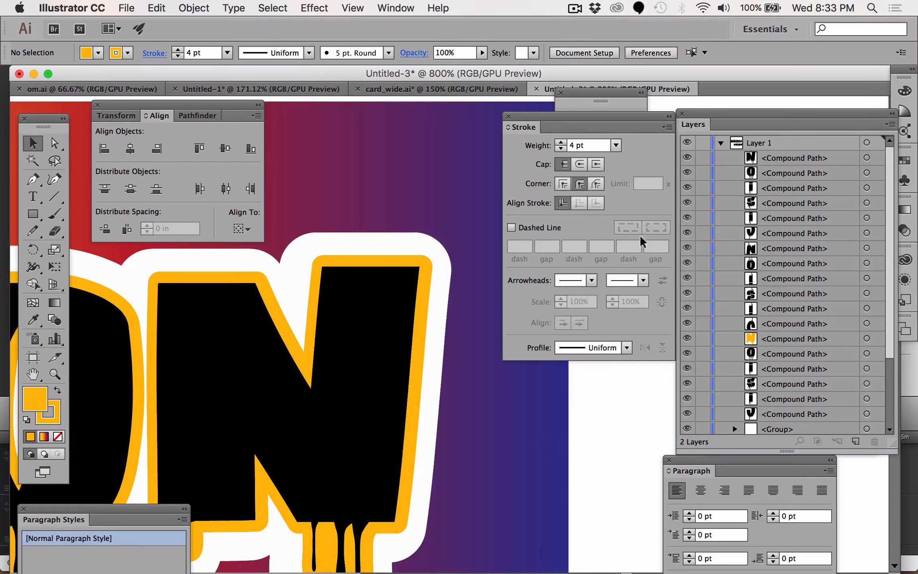
- Select all the NOISIC letters and give them a black stroke matching their fill
{"action": "key", "text": "super+minus"}
{"action": "key", "text": "super+minus"}
{"action": "key", "text": "super+minus"}
{"action": "key", "text": "super+minus"}
{"action": "key", "text": "super+minus"}
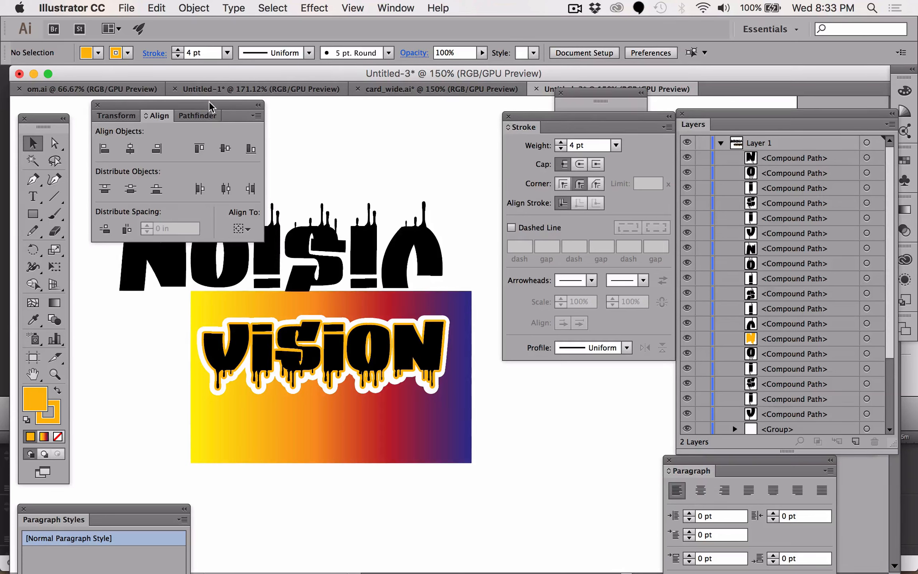
{"action": "left_click_drag", "start_coordinate": [213, 104], "coordinate": [560, 434]}
{"action": "left_click", "coordinate": [156, 246]}
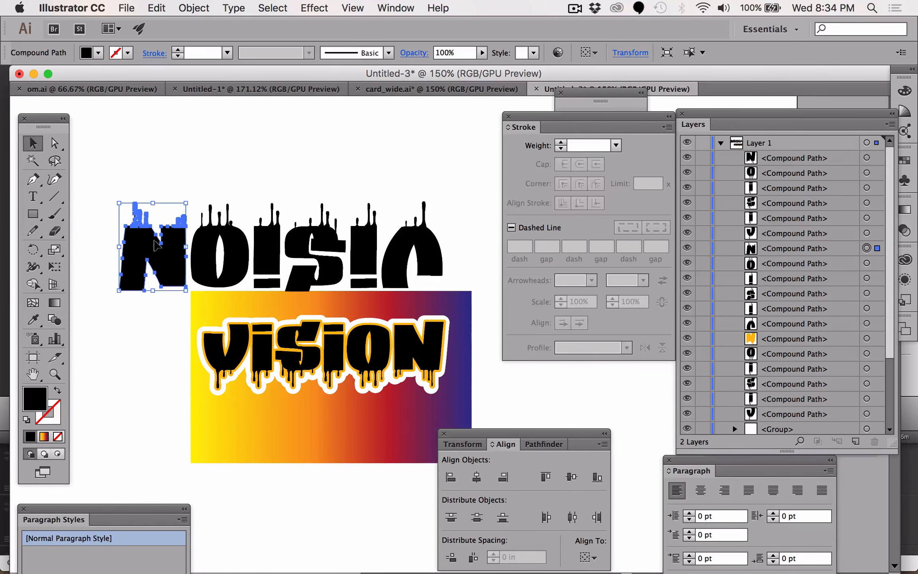
{"action": "left_click_drag", "start_coordinate": [118, 183], "coordinate": [470, 266]}
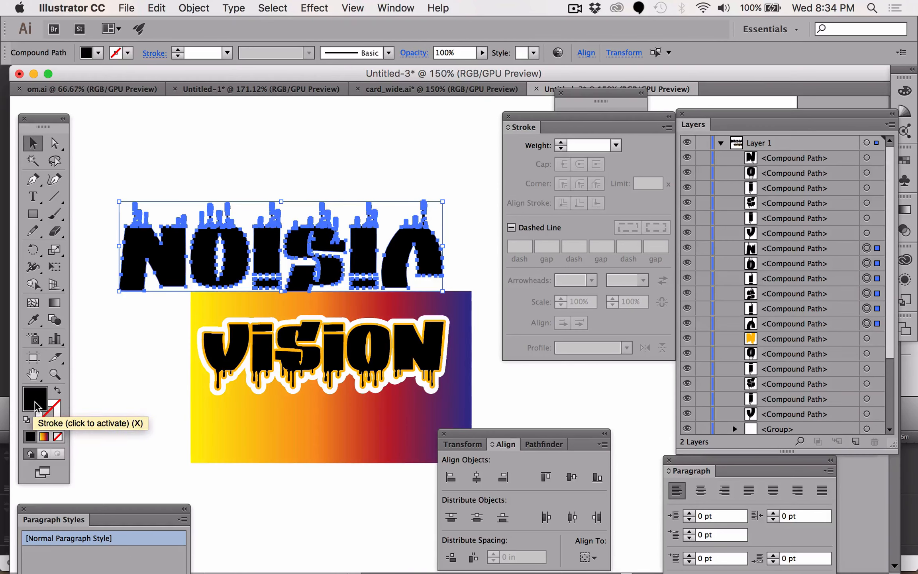
{"action": "left_click_drag", "start_coordinate": [36, 405], "coordinate": [54, 414]}
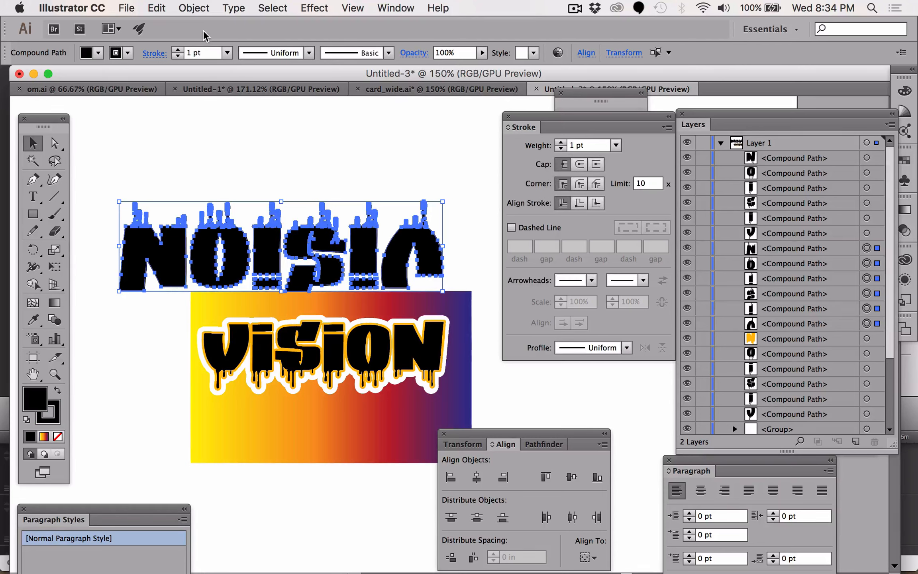
- Set the NOISIC letters' stroke weight to 9 pt with round corner joins
{"action": "left_click", "coordinate": [178, 50]}
{"action": "left_click", "coordinate": [178, 49]}
{"action": "left_click", "coordinate": [178, 49]}
{"action": "left_click", "coordinate": [179, 50]}
{"action": "left_click", "coordinate": [178, 49]}
{"action": "left_click", "coordinate": [179, 49]}
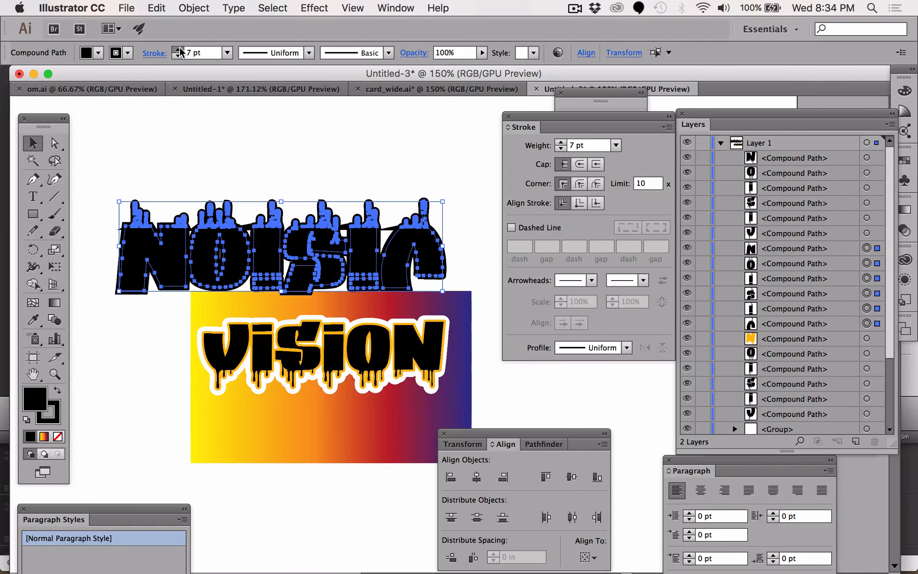
{"action": "left_click", "coordinate": [178, 50]}
{"action": "left_click", "coordinate": [178, 49]}
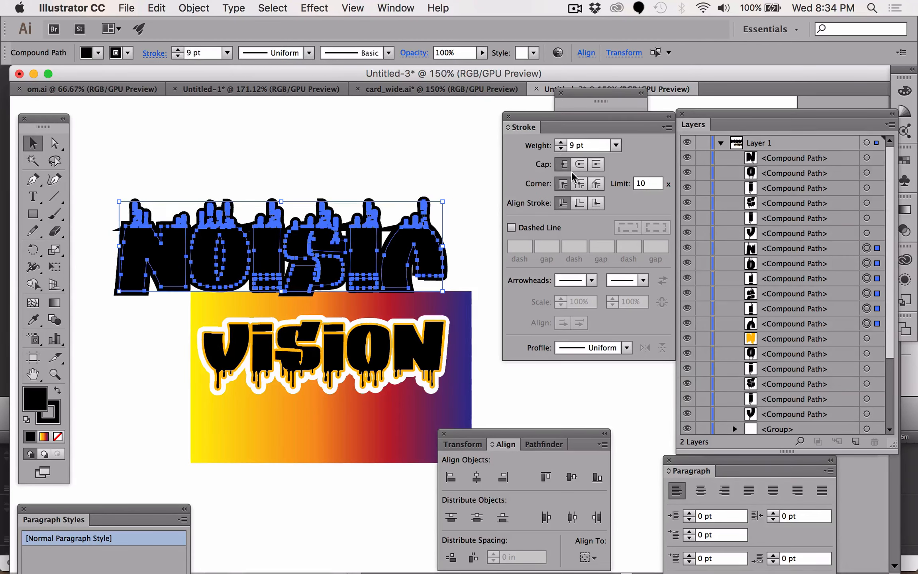
{"action": "left_click", "coordinate": [580, 185]}
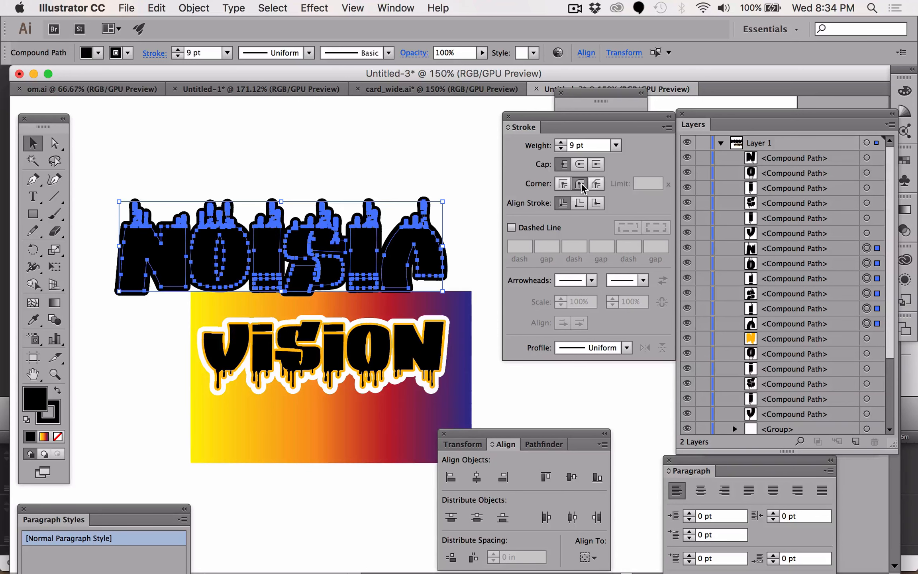
- Paste a copy of the letters in front and fill it with red
{"action": "left_click", "coordinate": [156, 8]}
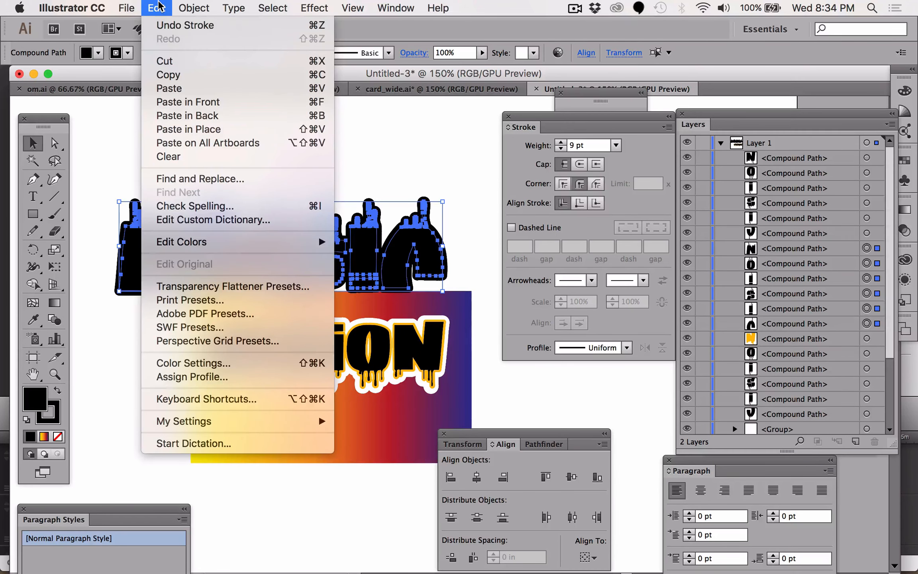
{"action": "left_click", "coordinate": [182, 101]}
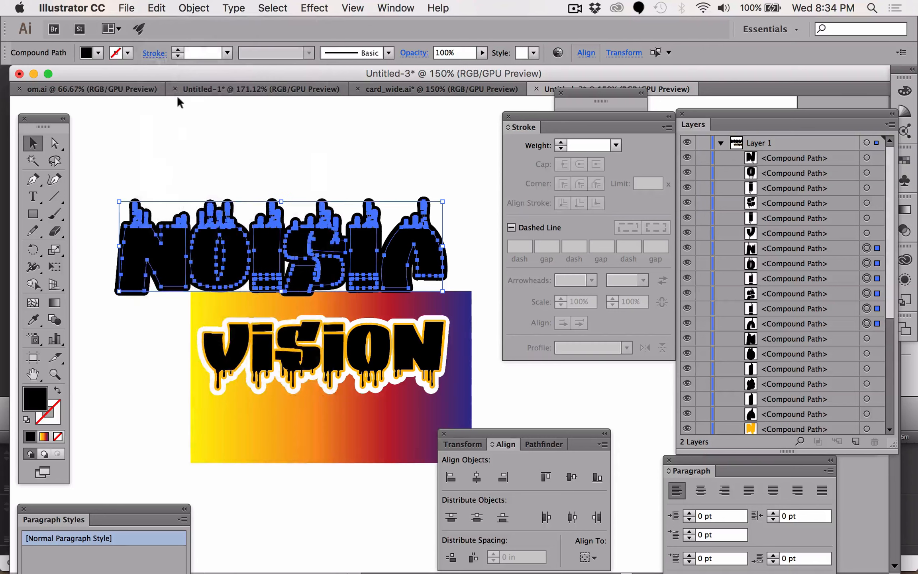
{"action": "double_click", "coordinate": [35, 404]}
{"action": "left_click_drag", "start_coordinate": [558, 307], "coordinate": [621, 273]}
{"action": "left_click", "coordinate": [778, 278]}
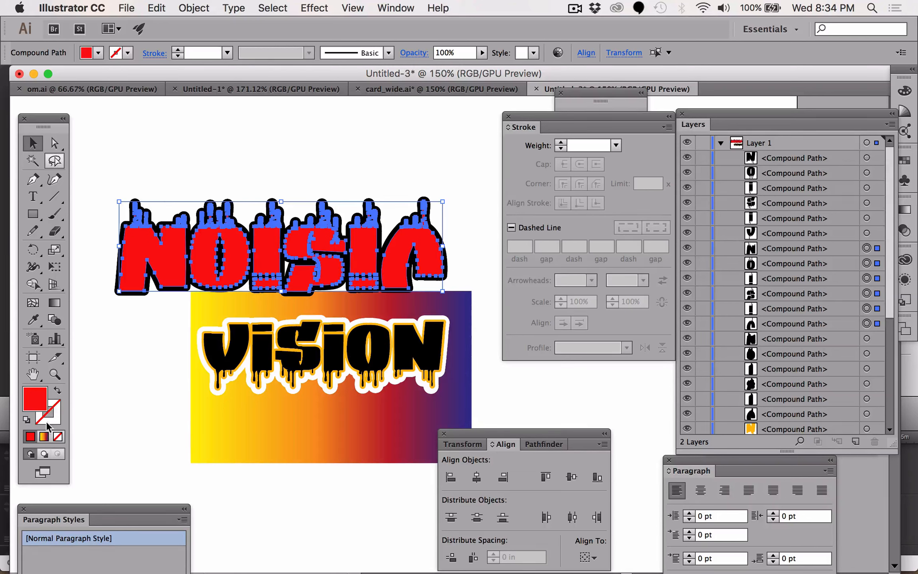
- Give the red letters a red stroke of 3 pt with round corner joins
{"action": "left_click_drag", "start_coordinate": [33, 407], "coordinate": [53, 414]}
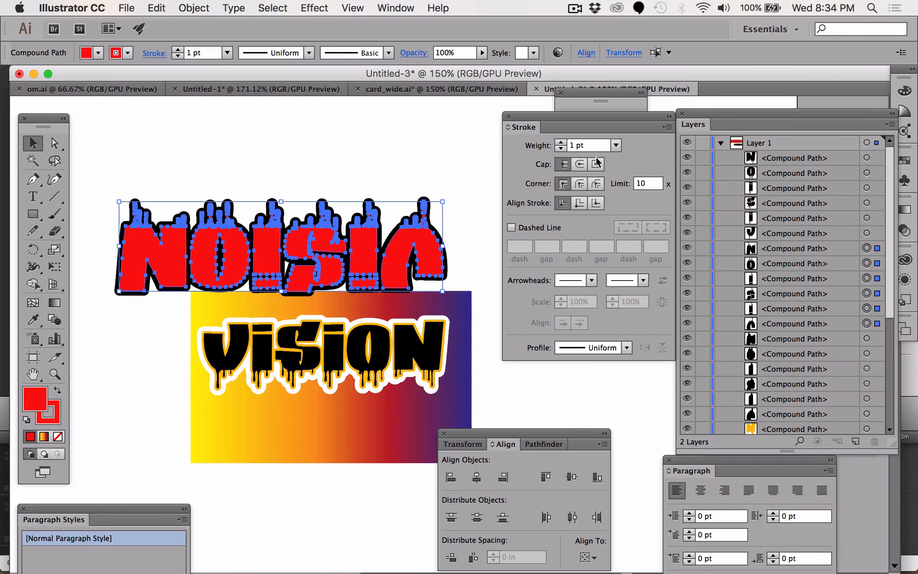
{"action": "left_click", "coordinate": [581, 186]}
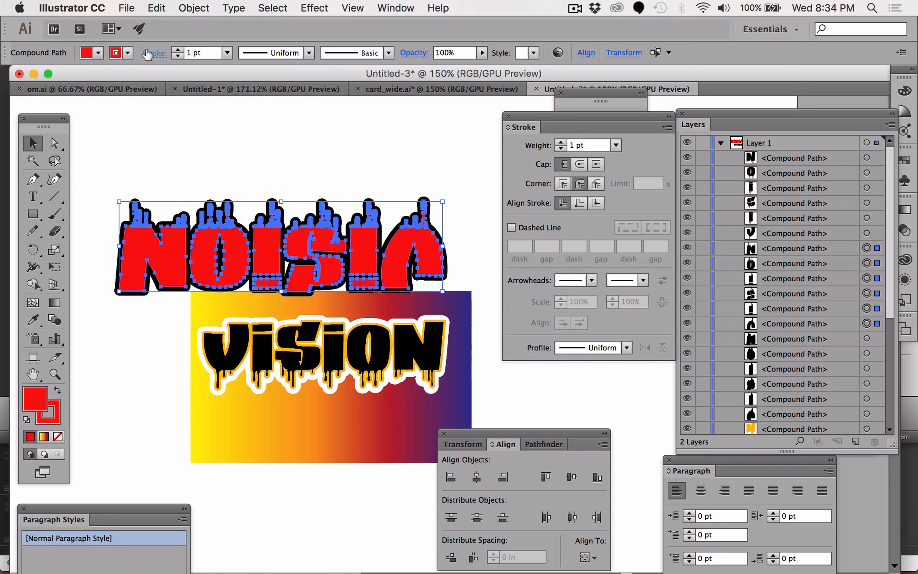
{"action": "left_click", "coordinate": [177, 51]}
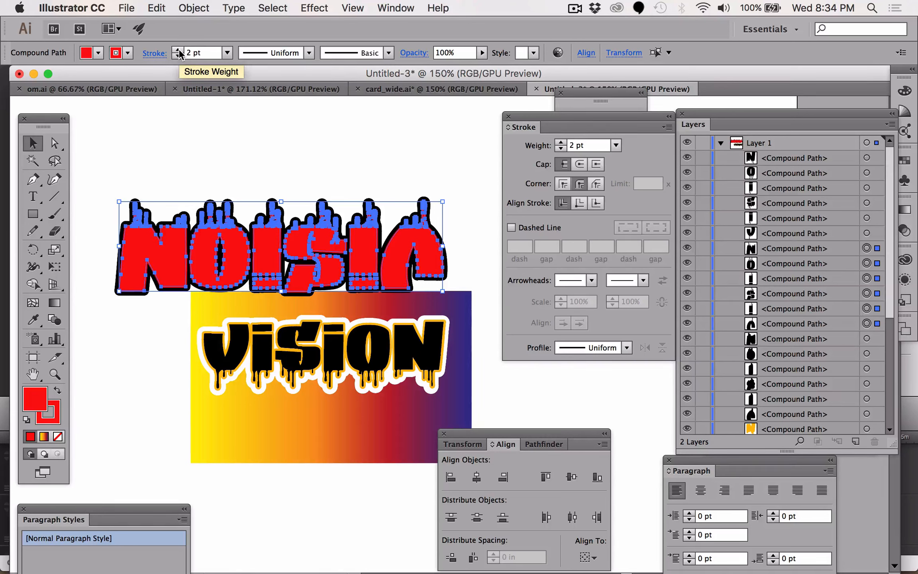
{"action": "left_click", "coordinate": [178, 51]}
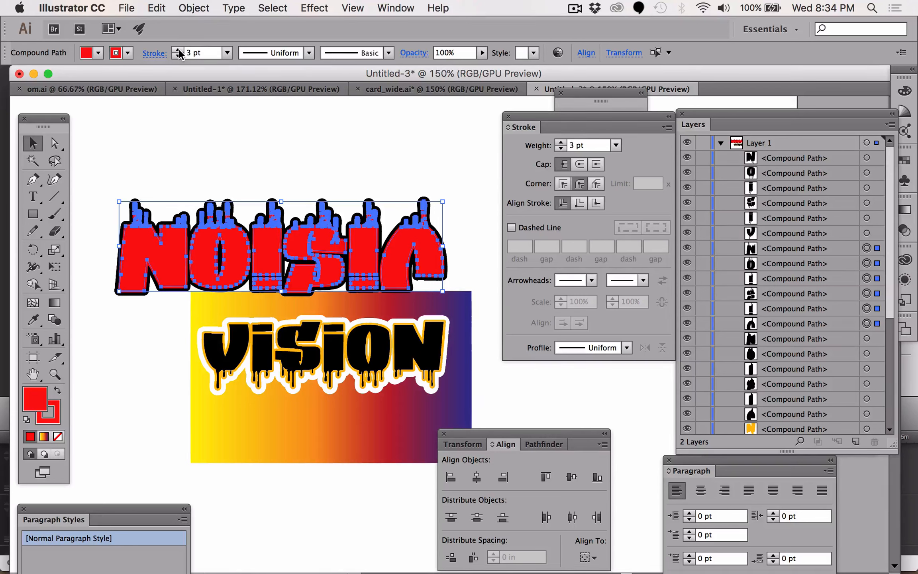
- Paste another copy of the letters in front and fill it with near-white FCFCFC
{"action": "left_click", "coordinate": [130, 7]}
{"action": "mouse_move", "coordinate": [156, 8]}
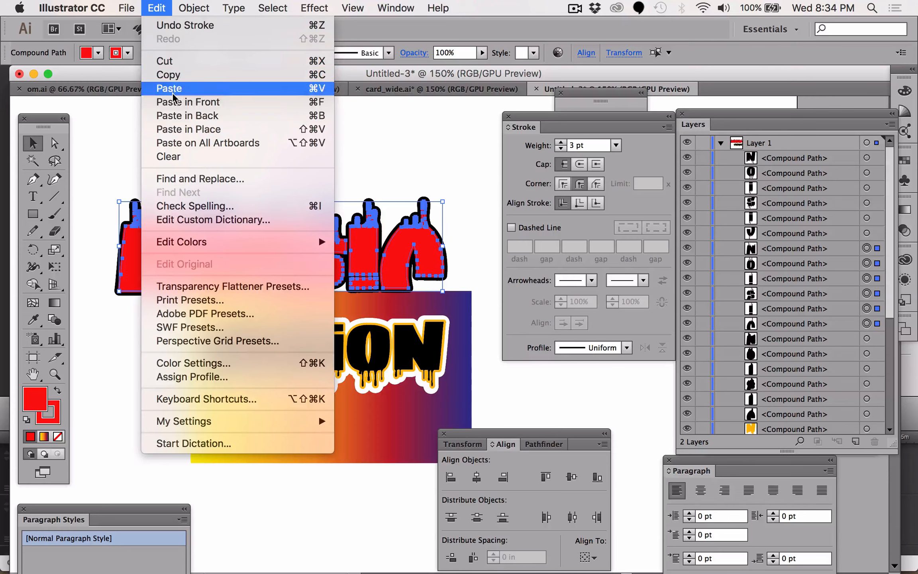
{"action": "left_click", "coordinate": [173, 104]}
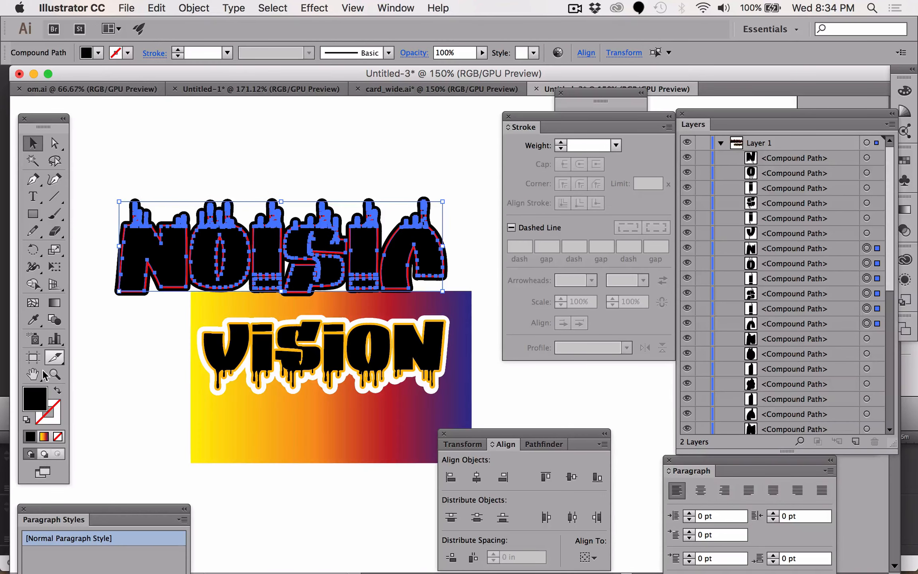
{"action": "double_click", "coordinate": [35, 399]}
{"action": "left_click_drag", "start_coordinate": [515, 340], "coordinate": [445, 272]}
{"action": "left_click", "coordinate": [787, 277]}
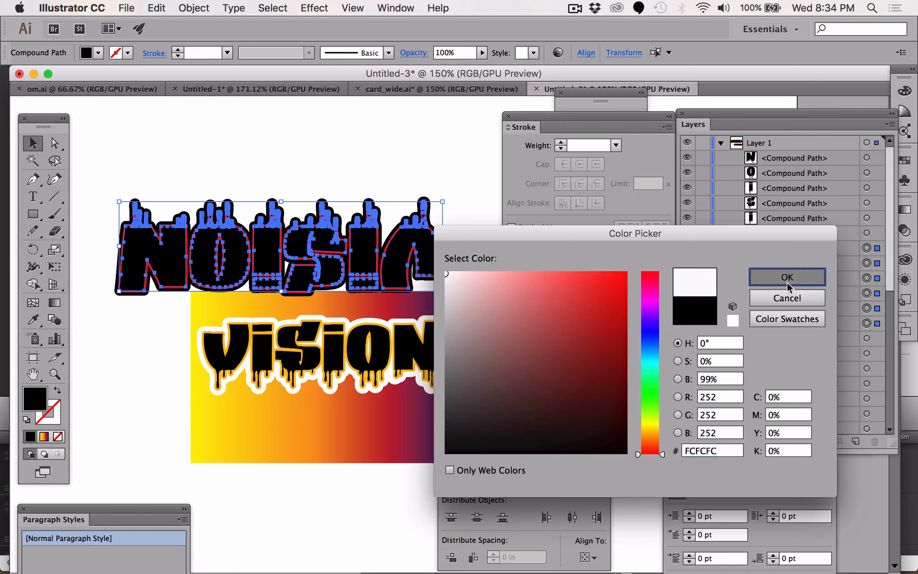
{"action": "left_click", "coordinate": [257, 149]}
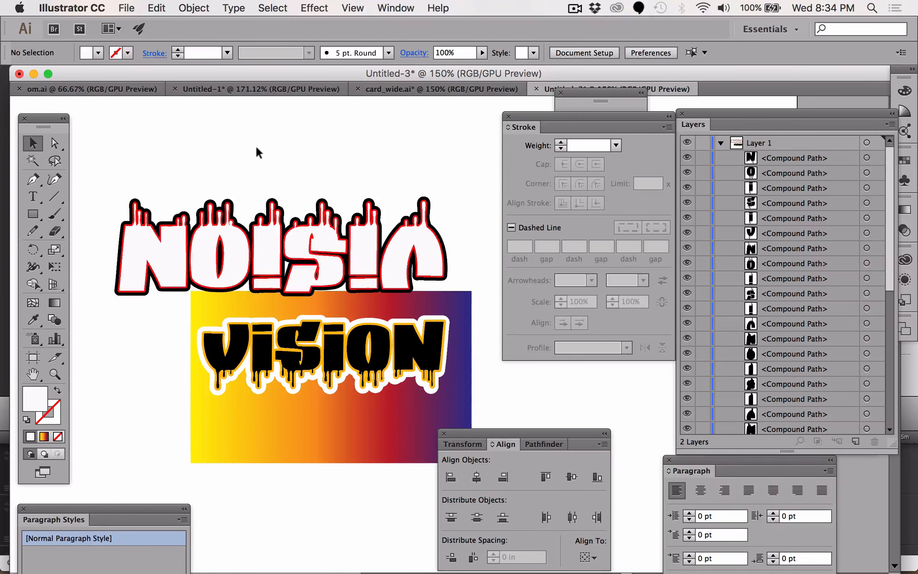
- Zoom in on a letter's edge and inspect the stacked black, red and white letter copies and their layer order
{"action": "key", "text": "z"}
{"action": "left_click_drag", "start_coordinate": [137, 305], "coordinate": [172, 316]}
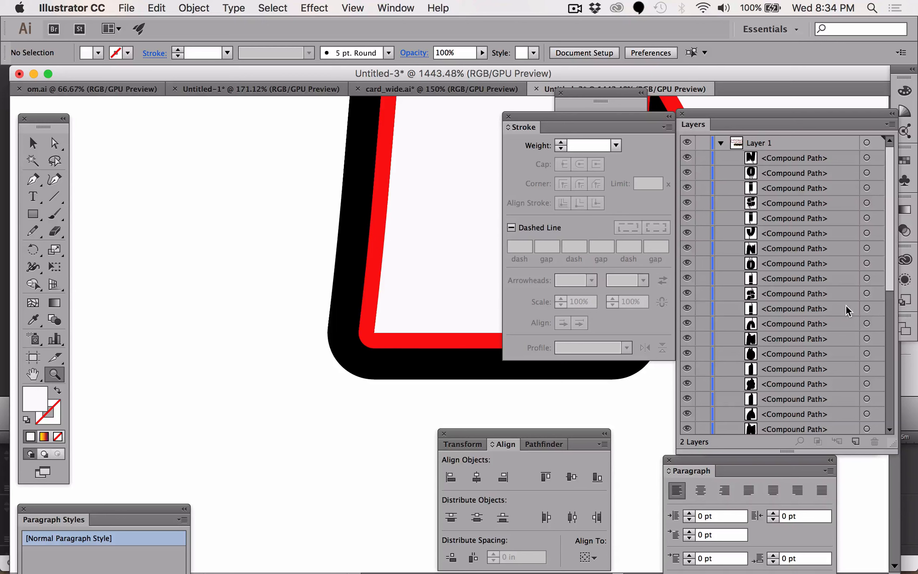
{"action": "scroll", "coordinate": [847, 311], "scroll_direction": "down", "scroll_amount": 5}
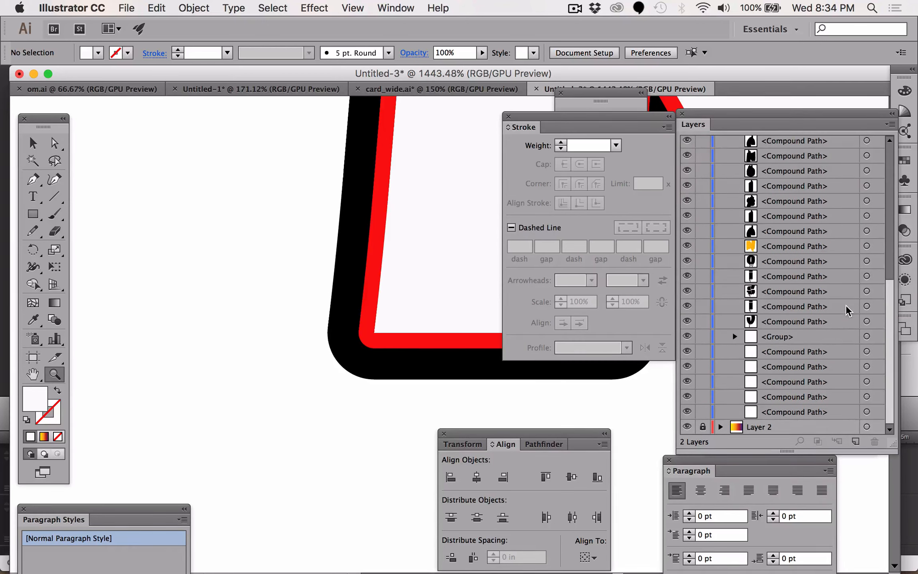
{"action": "scroll", "coordinate": [762, 199], "scroll_direction": "up", "scroll_amount": 5}
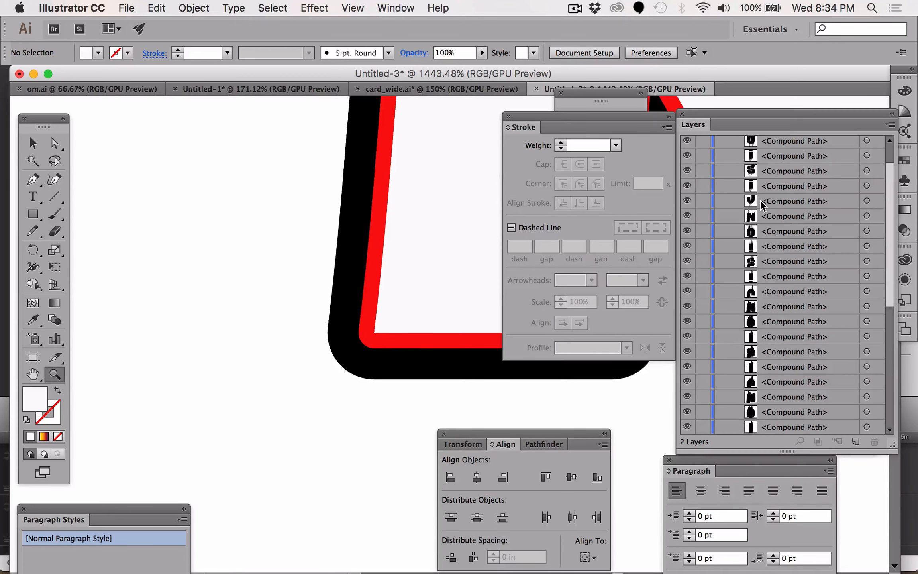
{"action": "scroll", "coordinate": [762, 203], "scroll_direction": "up", "scroll_amount": 2}
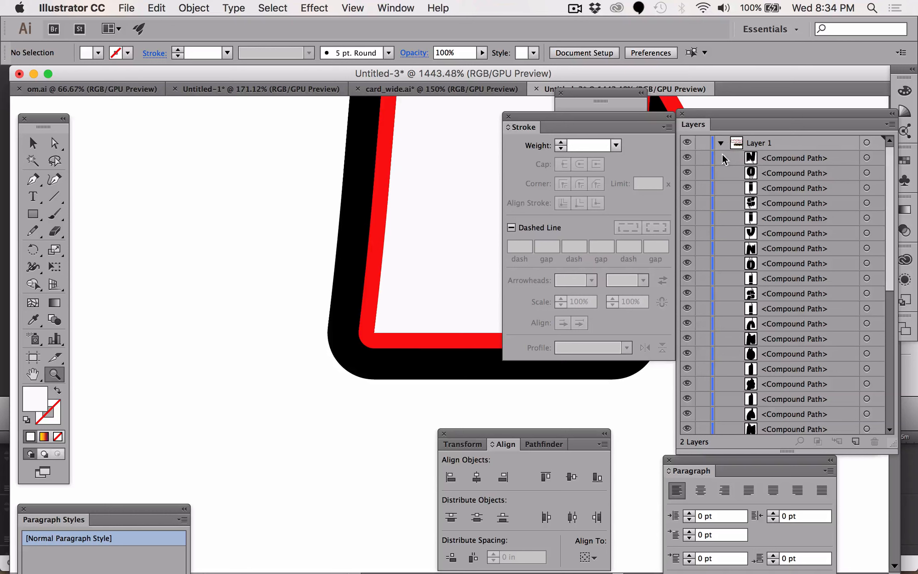
{"action": "left_click", "coordinate": [721, 143]}
{"action": "left_click", "coordinate": [721, 143]}
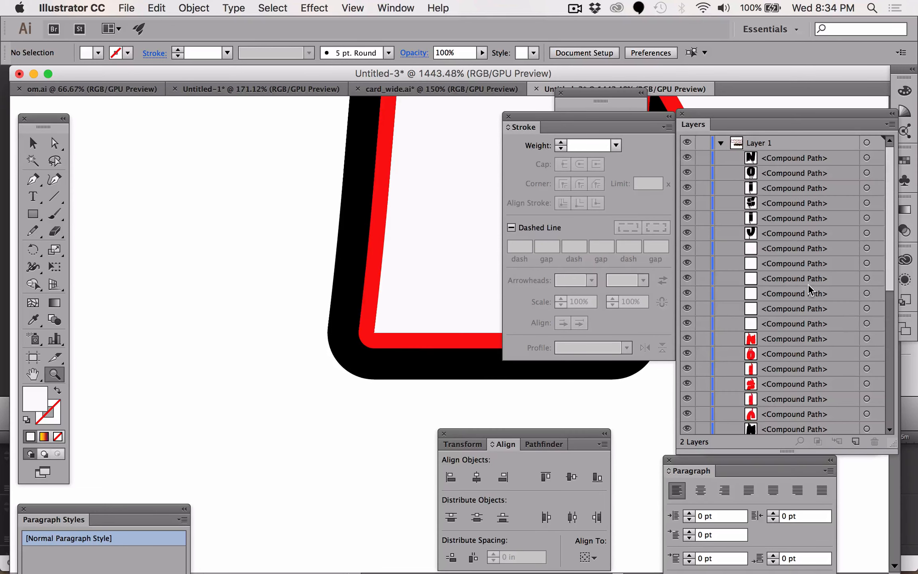
{"action": "scroll", "coordinate": [808, 294], "scroll_direction": "down", "scroll_amount": 3}
{"action": "scroll", "coordinate": [765, 247], "scroll_direction": "down", "scroll_amount": 2}
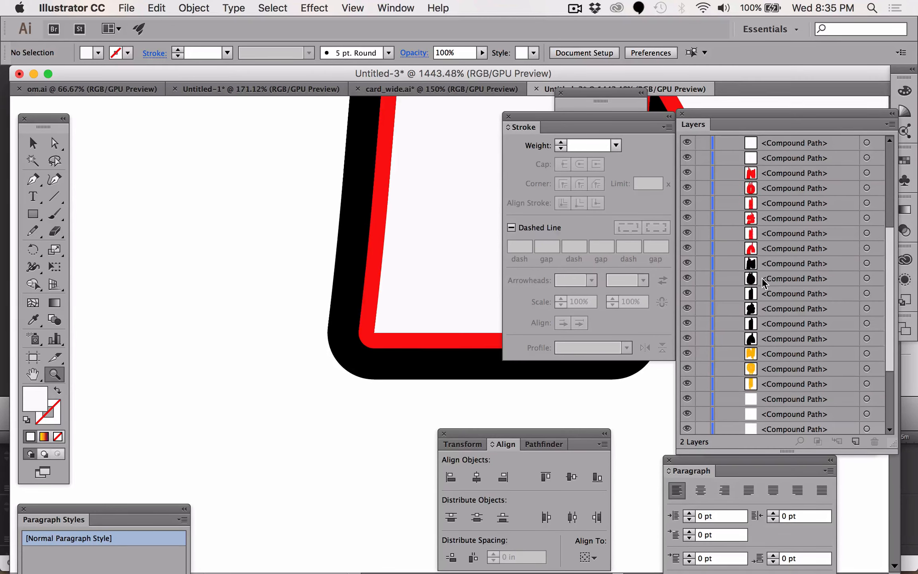
{"action": "scroll", "coordinate": [763, 246], "scroll_direction": "up", "scroll_amount": 4}
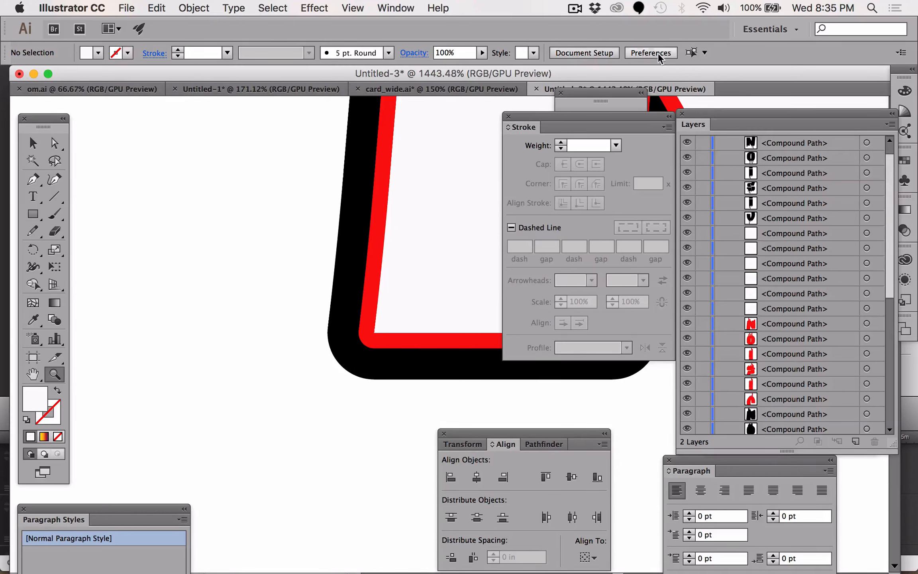
{"action": "left_click", "coordinate": [574, 8]}
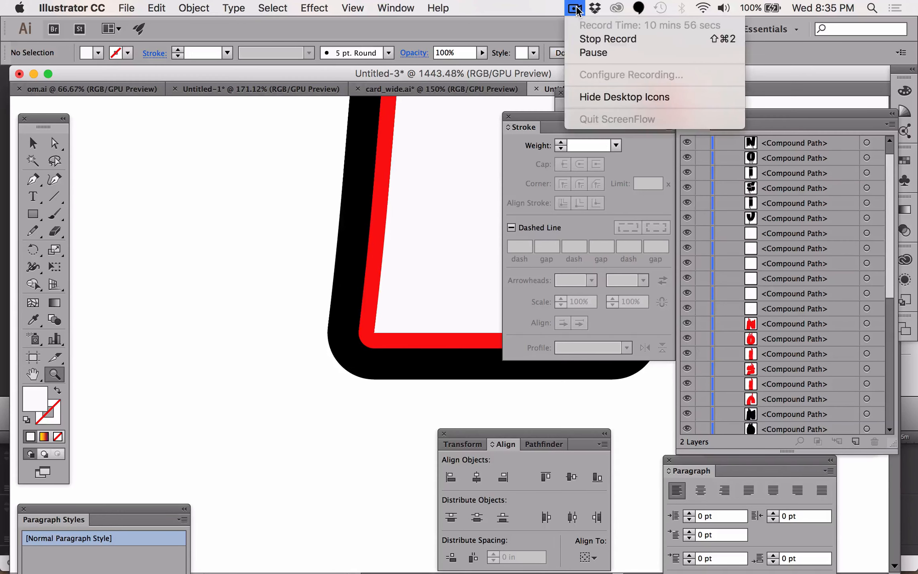